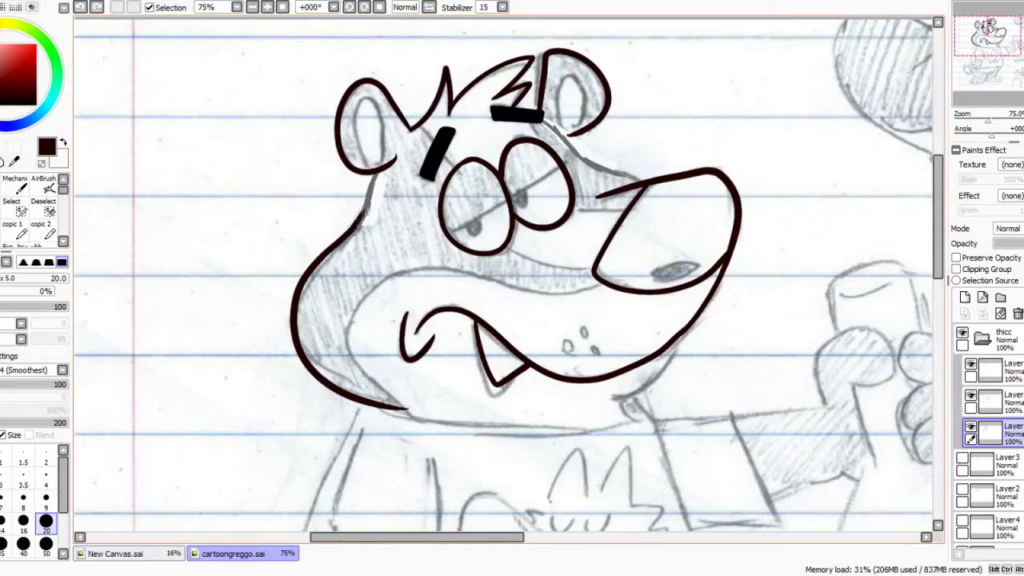
# - Ink the back of the head below the left ear and the forehead line from the right ear to the snout
pyautogui.hotkey('ctrl', 'z')
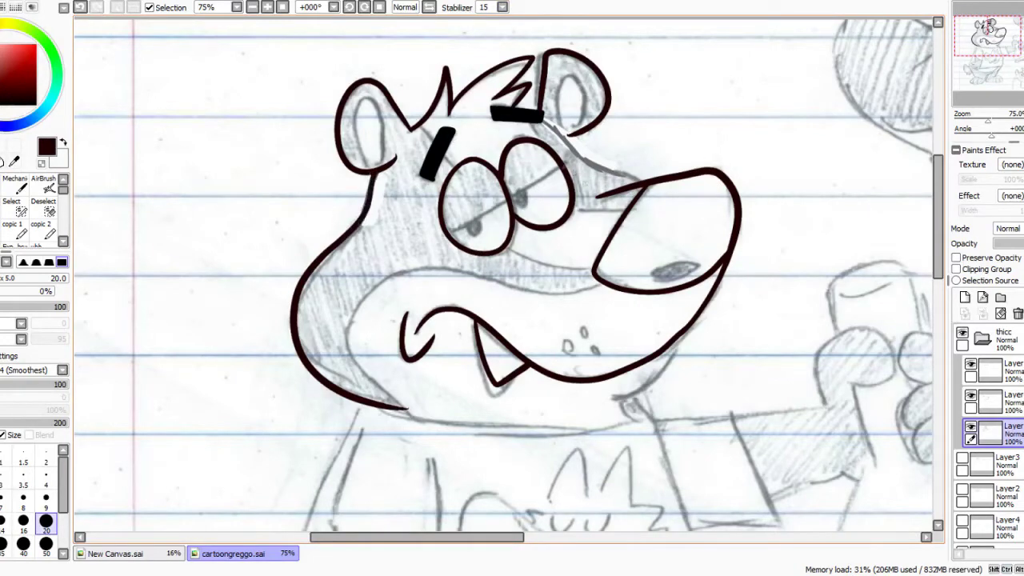
pyautogui.moveTo(541, 120)
pyautogui.mouseDown()
pyautogui.moveTo(600, 169)
pyautogui.moveTo(638, 182)
pyautogui.moveTo(538, 121)
pyautogui.mouseUp()
pyautogui.hotkey('ctrl', 'z')
# - Ink the slanted eyelid line across both eyes on a separate line-art layer
pyautogui.click(971, 396)
pyautogui.click(971, 395)
pyautogui.click(992, 402)
pyautogui.moveTo(444, 233)
pyautogui.mouseDown()
pyautogui.moveTo(552, 162)
pyautogui.moveTo(519, 195)
pyautogui.moveTo(530, 191)
pyautogui.moveTo(560, 165)
pyautogui.mouseUp()
pyautogui.hotkey('ctrl', 'z')
# - Add a new layer at the bottom of the thicc folder and undo the test stroke
pyautogui.click(1000, 434)
pyautogui.click(1003, 373)
pyautogui.click(965, 297)
pyautogui.click(999, 471)
pyautogui.moveTo(608, 336); pyautogui.dragTo(459, 253)
pyautogui.moveTo(390, 324); pyautogui.dragTo(452, 309)
pyautogui.hotkey('ctrl', 'z')
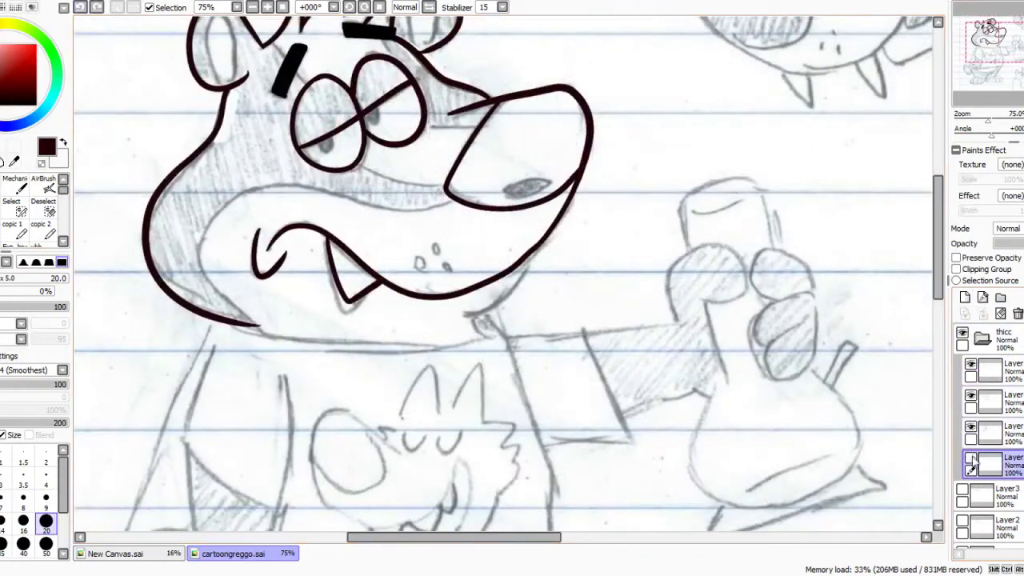
# - On Layer8, set the stabilizer to 3 and sample the pencil grey from the sketch as the brush colour
pyautogui.click(991, 432)
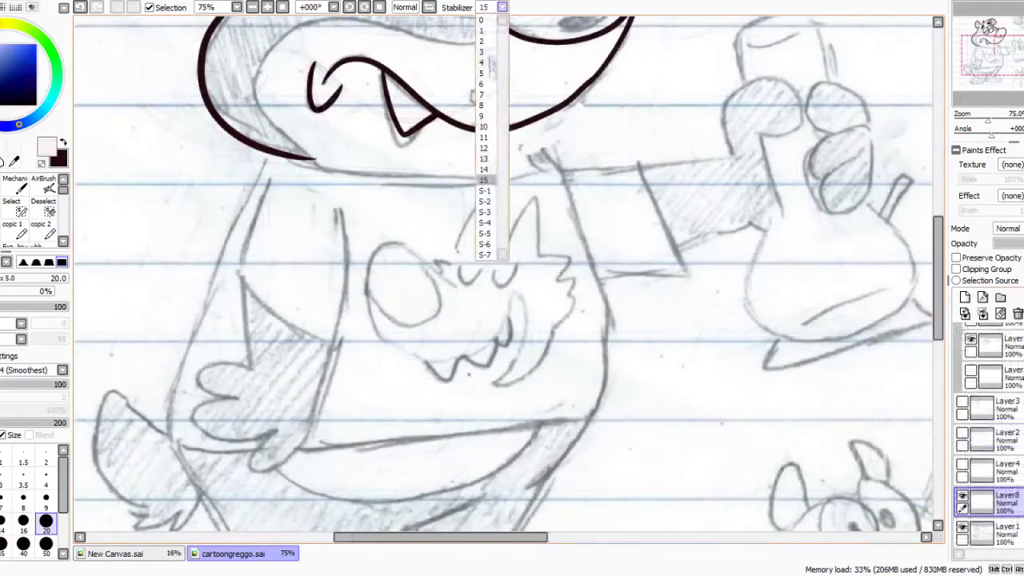
pyautogui.click(492, 68)
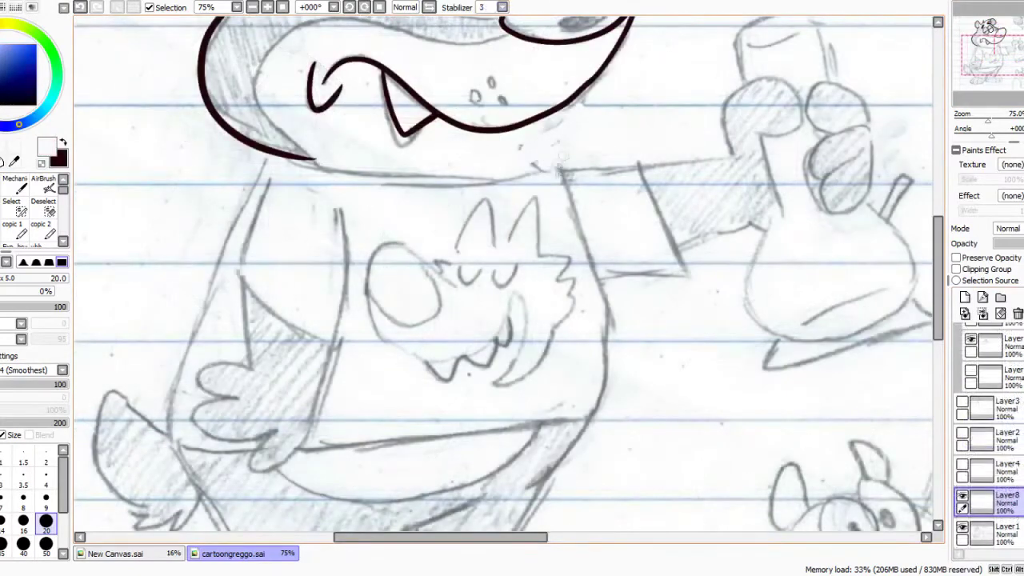
pyautogui.click(63, 142)
pyautogui.click(13, 161)
pyautogui.click(249, 232)
pyautogui.click(2, 189)
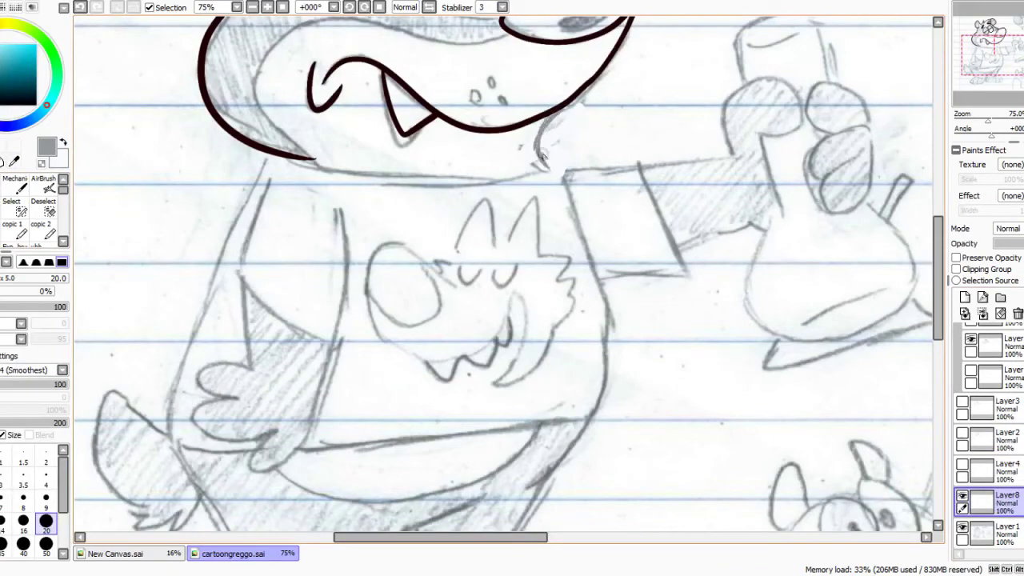
# - Redraw the sketched body sides in grey as smoother curves below the head, touching up stray pencil marks in white
pyautogui.moveTo(552, 174); pyautogui.dragTo(597, 319)
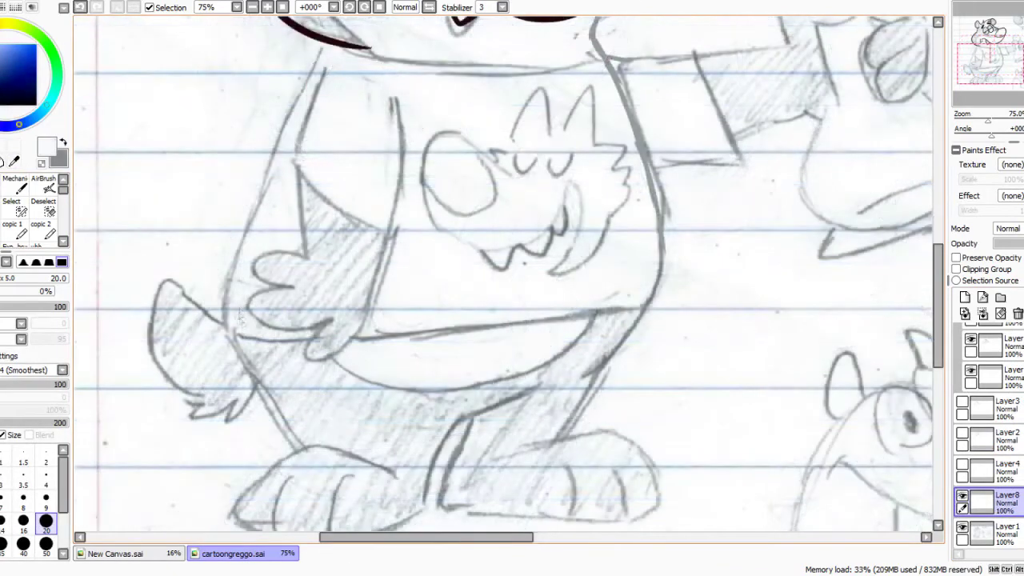
pyautogui.moveTo(324, 48)
pyautogui.mouseDown()
pyautogui.moveTo(258, 198)
pyautogui.moveTo(232, 296)
pyautogui.moveTo(236, 380)
pyautogui.mouseUp()
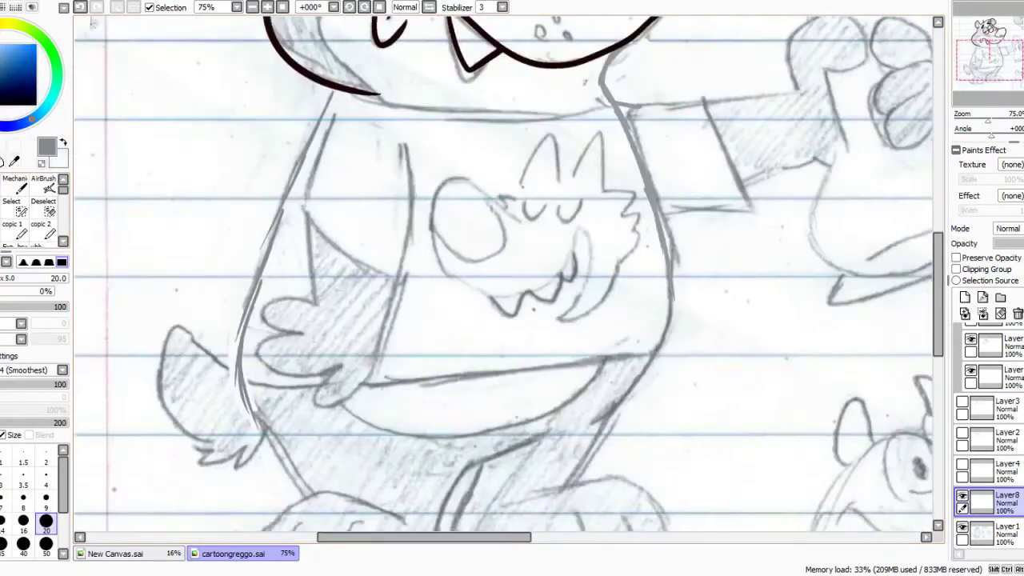
pyautogui.click(80, 7)
pyautogui.moveTo(332, 96)
pyautogui.mouseDown()
pyautogui.moveTo(232, 311)
pyautogui.moveTo(236, 390)
pyautogui.mouseUp()
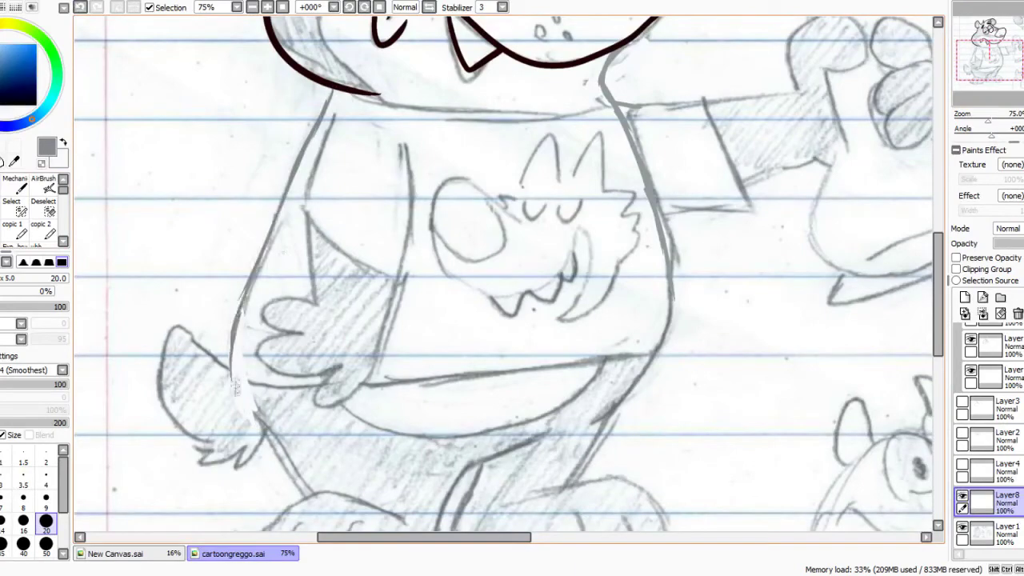
pyautogui.press('x')
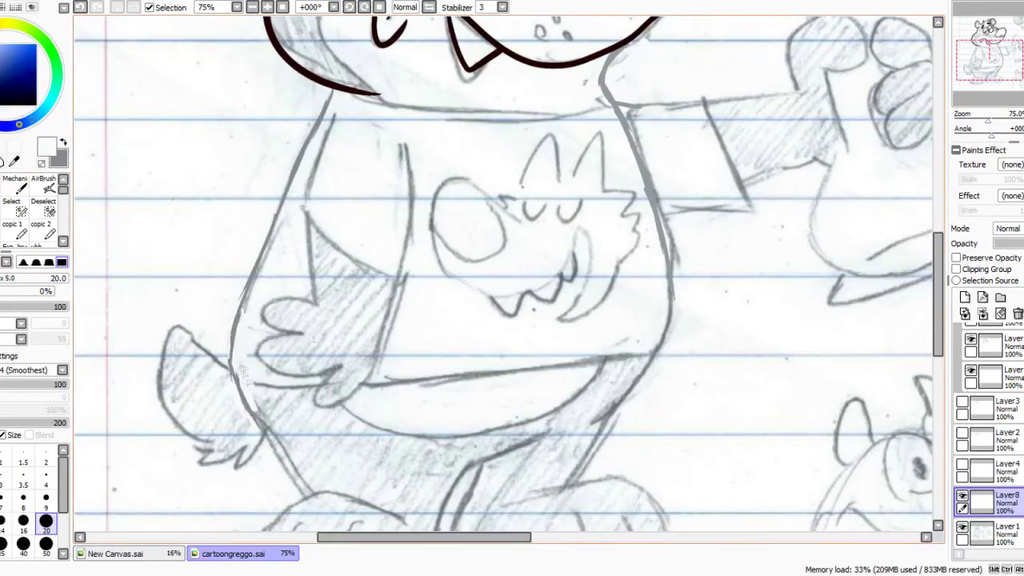
pyautogui.moveTo(496, 160); pyautogui.dragTo(468, 372)
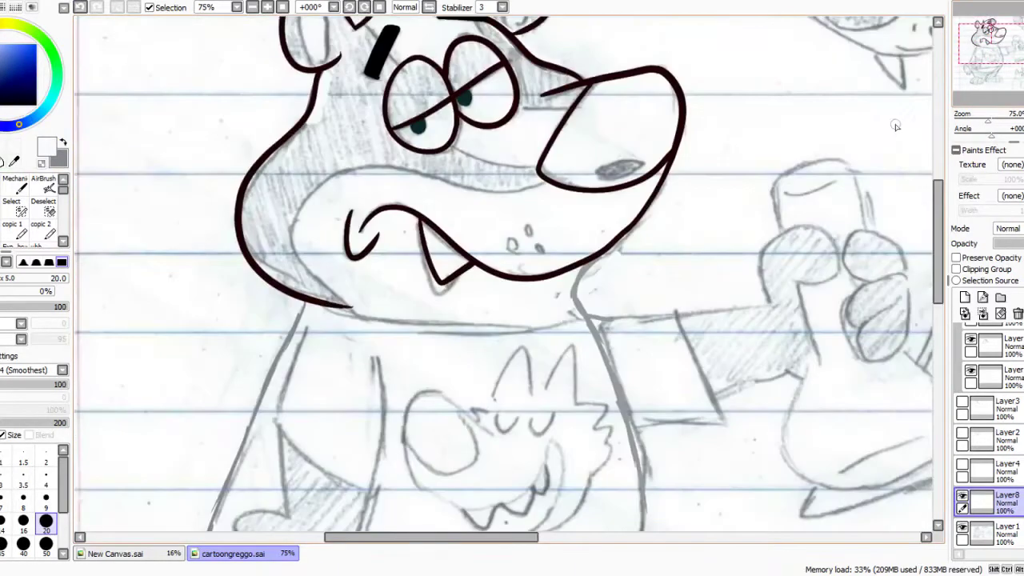
# - Paint out the old pencil line under the chin in white and redraw it as a grey curve
pyautogui.moveTo(573, 317); pyautogui.dragTo(488, 331)
pyautogui.press('x')
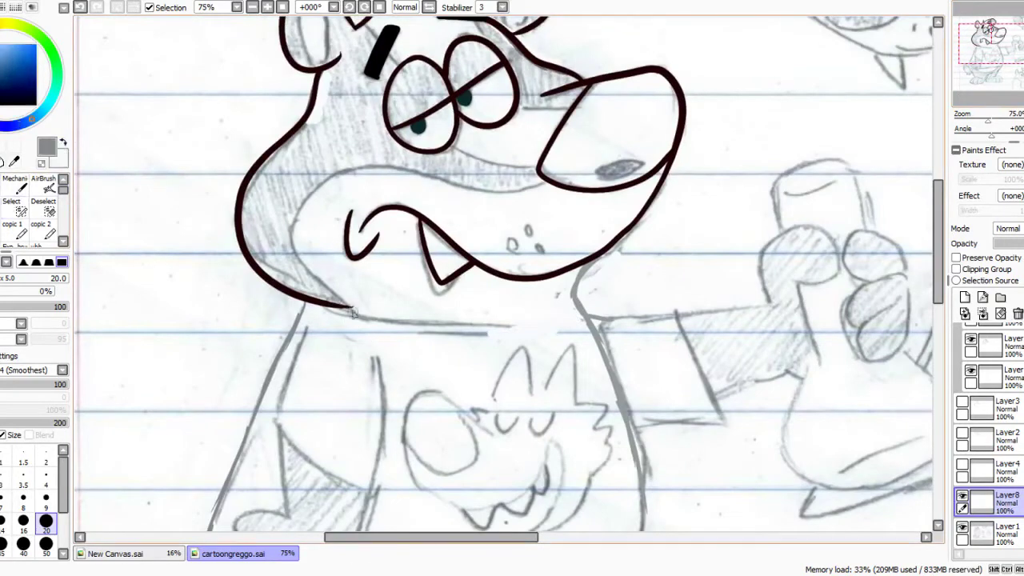
pyautogui.moveTo(407, 334); pyautogui.dragTo(477, 334)
pyautogui.press('x')
pyautogui.moveTo(352, 309)
pyautogui.mouseDown()
pyautogui.moveTo(399, 323)
pyautogui.moveTo(470, 314)
pyautogui.mouseUp()
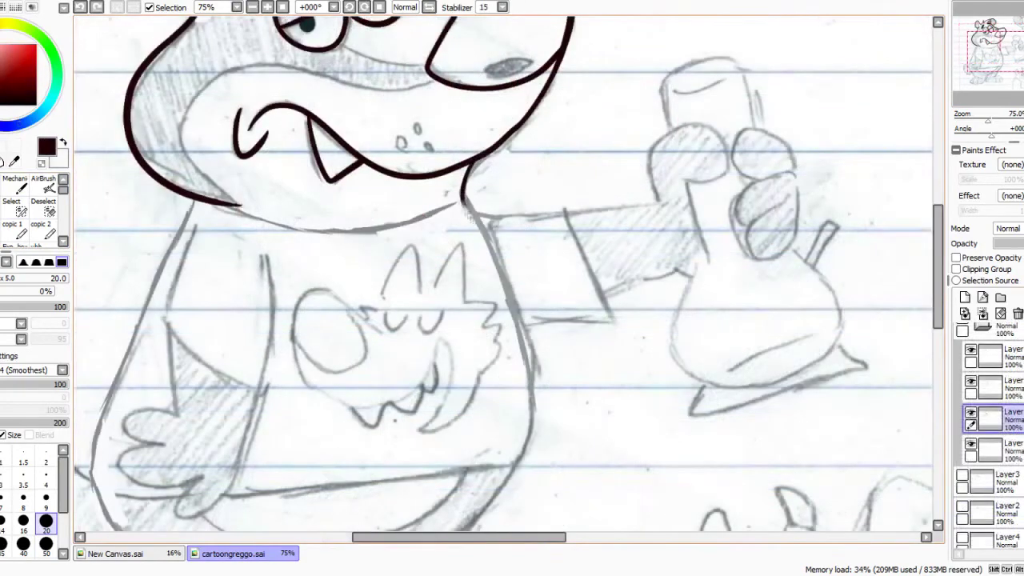
# - Ink the right side of the body from the neck to the hip in one dark curve with stabilizer 15
pyautogui.moveTo(483, 154); pyautogui.dragTo(502, 274)
pyautogui.moveTo(480, 336); pyautogui.dragTo(544, 178)
pyautogui.moveTo(522, 376)
pyautogui.mouseDown()
pyautogui.moveTo(566, 139)
pyautogui.moveTo(573, 176)
pyautogui.moveTo(579, 128)
pyautogui.moveTo(565, 334)
pyautogui.moveTo(557, 96)
pyautogui.moveTo(602, 184)
pyautogui.mouseUp()
pyautogui.hotkey('ctrl', 'z')
pyautogui.hotkey('ctrl', 'z')
pyautogui.hotkey('ctrl', 'z')
pyautogui.hotkey('ctrl', 'z')
pyautogui.hotkey('ctrl', 'z')
pyautogui.moveTo(540, 68)
pyautogui.mouseDown()
pyautogui.moveTo(548, 354)
pyautogui.moveTo(520, 370)
pyautogui.moveTo(600, 262)
pyautogui.mouseUp()
pyautogui.hotkey('ctrl', 'z')
pyautogui.hotkey('ctrl', 'z')
pyautogui.moveTo(557, 83); pyautogui.dragTo(522, 376)
# - Ink the left side of the body from the chin down to the left foot
pyautogui.moveTo(260, 43)
pyautogui.mouseDown()
pyautogui.moveTo(165, 272)
pyautogui.moveTo(251, 76)
pyautogui.moveTo(218, 131)
pyautogui.moveTo(195, 393)
pyautogui.moveTo(160, 436)
pyautogui.moveTo(200, 192)
pyautogui.moveTo(164, 444)
pyautogui.mouseUp()
pyautogui.hotkey('ctrl', 'z')
pyautogui.hotkey('ctrl', 'z')
pyautogui.hotkey('ctrl', 'z')
pyautogui.hotkey('ctrl', 'z')
pyautogui.hotkey('ctrl', 'z')
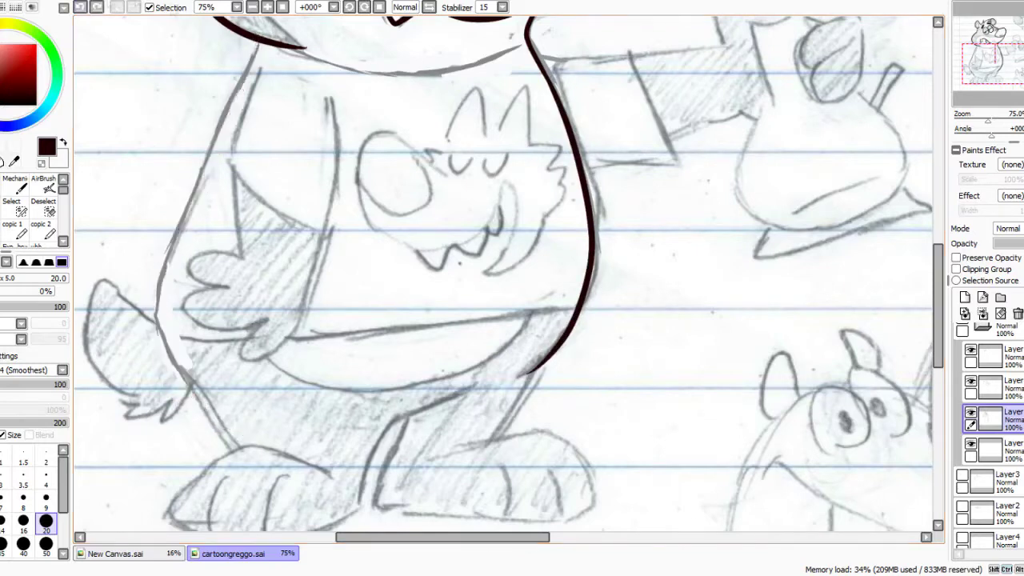
pyautogui.hotkey('ctrl', '-')
pyautogui.moveTo(341, 120); pyautogui.dragTo(273, 299)
pyautogui.hotkey('ctrl', 'z')
pyautogui.hotkey('ctrl', 'z')
pyautogui.moveTo(341, 120)
pyautogui.mouseDown()
pyautogui.moveTo(285, 267)
pyautogui.moveTo(296, 218)
pyautogui.moveTo(318, 392)
pyautogui.moveTo(342, 412)
pyautogui.mouseUp()
pyautogui.hotkey('ctrl', 'z')
pyautogui.hotkey('ctrl', 'z')
pyautogui.hotkey('ctrl', 'z')
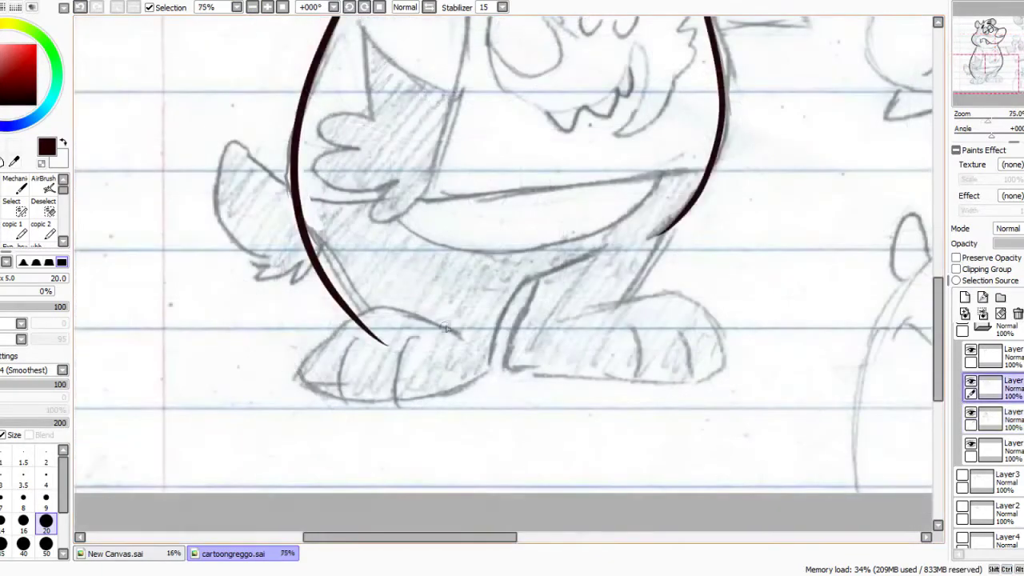
# - Ink the top contour of the left foot and the inner line of its leg
pyautogui.moveTo(457, 334); pyautogui.dragTo(294, 380)
pyautogui.hotkey('ctrl', 'z')
pyautogui.moveTo(600, 249)
pyautogui.mouseDown()
pyautogui.moveTo(517, 285)
pyautogui.moveTo(487, 371)
pyautogui.mouseUp()
# - Ink the curved sole of the left foot and erase the body line that runs into the foot
pyautogui.moveTo(296, 378); pyautogui.dragTo(481, 367)
pyautogui.hotkey('ctrl', 'z')
pyautogui.moveTo(296, 378); pyautogui.dragTo(481, 368)
pyautogui.hotkey('ctrl', 'z')
pyautogui.hotkey('ctrl', 'z')
pyautogui.moveTo(297, 377)
pyautogui.mouseDown()
pyautogui.moveTo(396, 397)
pyautogui.moveTo(497, 363)
pyautogui.moveTo(469, 382)
pyautogui.moveTo(492, 368)
pyautogui.mouseUp()
pyautogui.hotkey('ctrl', 'z')
pyautogui.hotkey('ctrl', 'z')
pyautogui.hotkey('ctrl', 'z')
pyautogui.hotkey('ctrl', 'z')
pyautogui.click(991, 418)
pyautogui.click(971, 413)
pyautogui.moveTo(294, 371)
pyautogui.mouseDown()
pyautogui.moveTo(363, 405)
pyautogui.moveTo(425, 401)
pyautogui.moveTo(498, 356)
pyautogui.moveTo(493, 383)
pyautogui.mouseUp()
pyautogui.hotkey('ctrl', 'z')
pyautogui.hotkey('ctrl', 'z')
pyautogui.press('e')
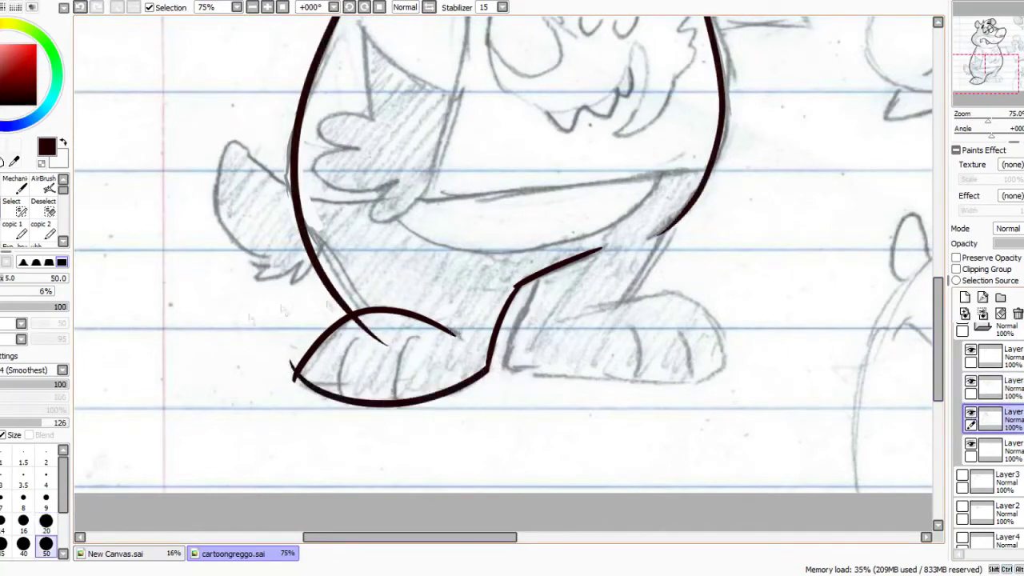
pyautogui.moveTo(344, 324); pyautogui.dragTo(397, 352)
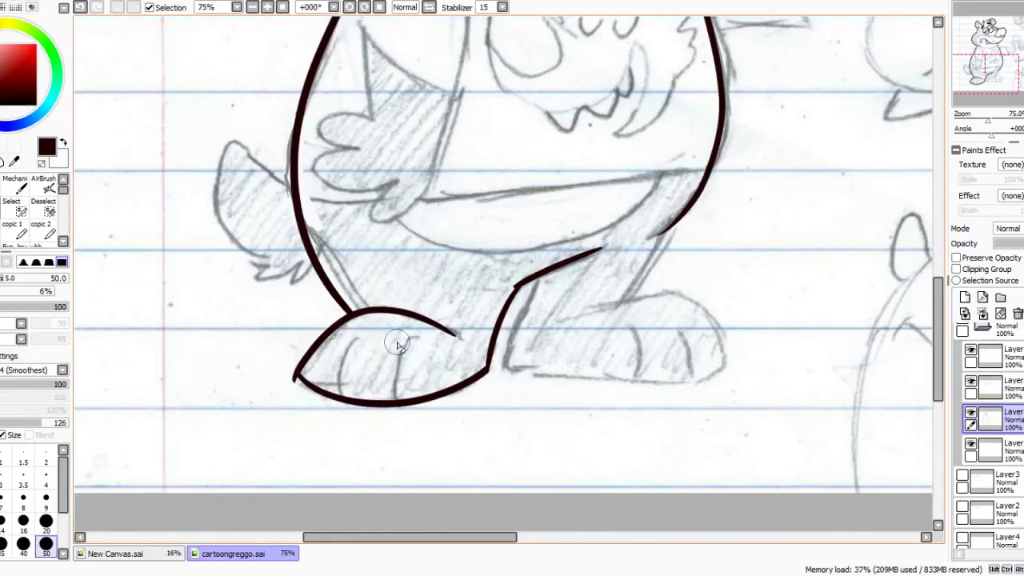
# - Lasso the inked left body outline and try to fit it to the sketch with a free transform
pyautogui.moveTo(384, 200); pyautogui.dragTo(347, 367)
pyautogui.moveTo(364, 54)
pyautogui.mouseDown()
pyautogui.moveTo(340, 479)
pyautogui.moveTo(368, 63)
pyautogui.mouseUp()
pyautogui.hotkey('ctrl', 't')
pyautogui.moveTo(330, 487); pyautogui.dragTo(339, 367)
pyautogui.moveTo(264, 365); pyautogui.dragTo(272, 366)
pyautogui.moveTo(381, 365); pyautogui.dragTo(400, 359)
pyautogui.moveTo(400, 358); pyautogui.dragTo(409, 517)
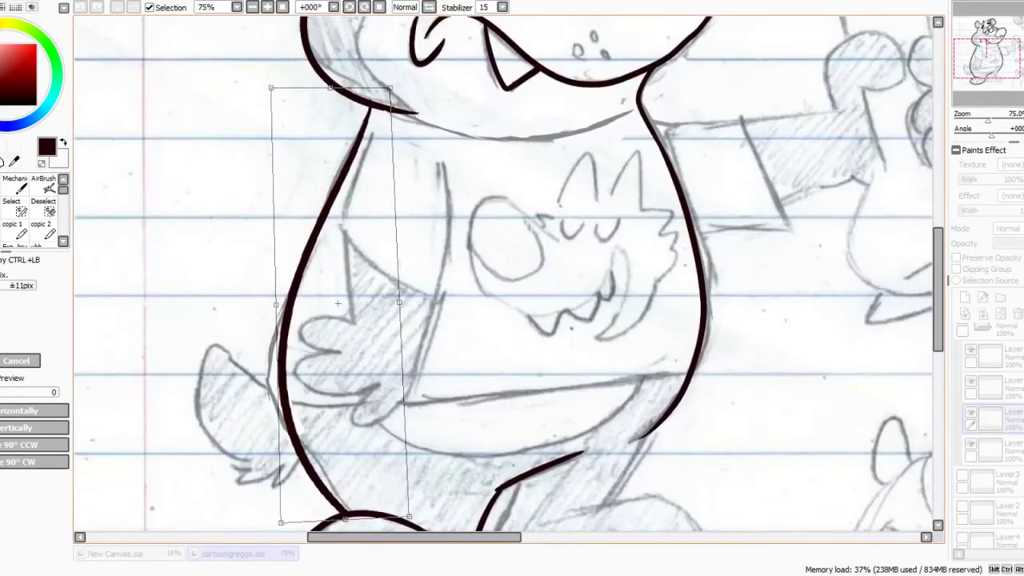
pyautogui.moveTo(290, 349); pyautogui.dragTo(285, 349)
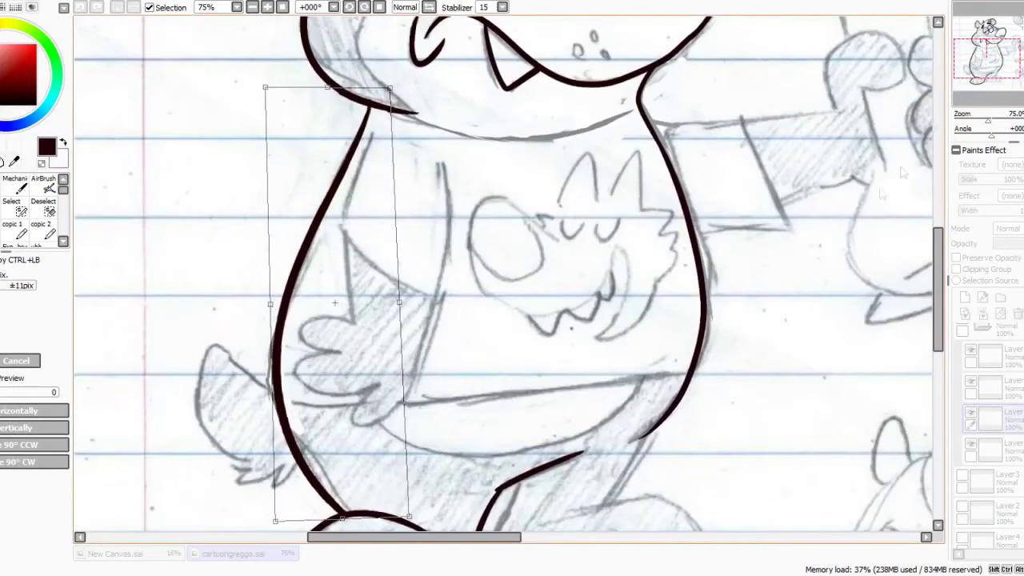
pyautogui.scroll(-4, 504, 280)
pyautogui.press('Return')
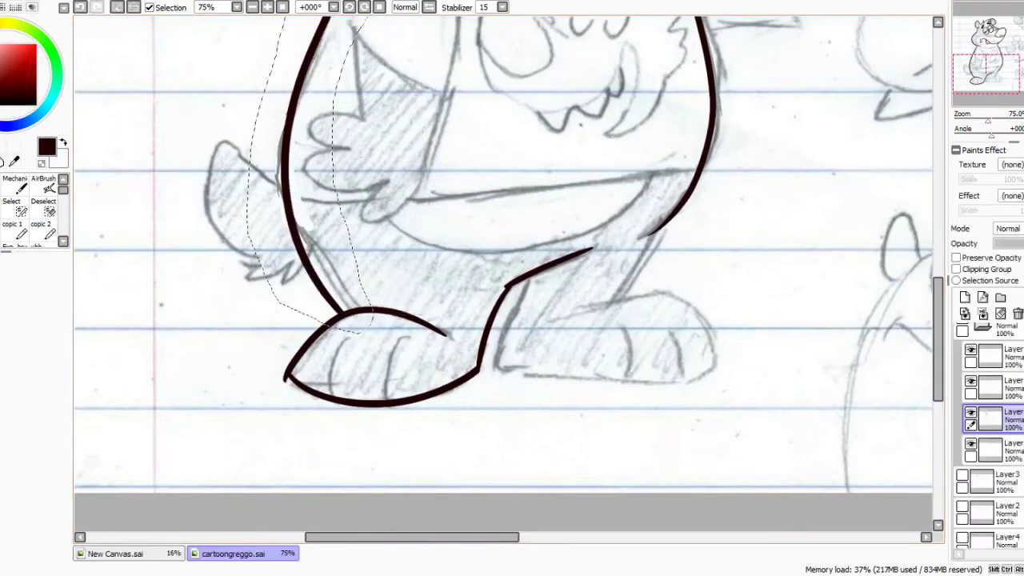
# - Remove the inked left body outline, paint out its sketch guide in white on Layer8 and redraw the guide in grey
pyautogui.moveTo(480, 200); pyautogui.dragTo(498, 315)
pyautogui.click(253, 7)
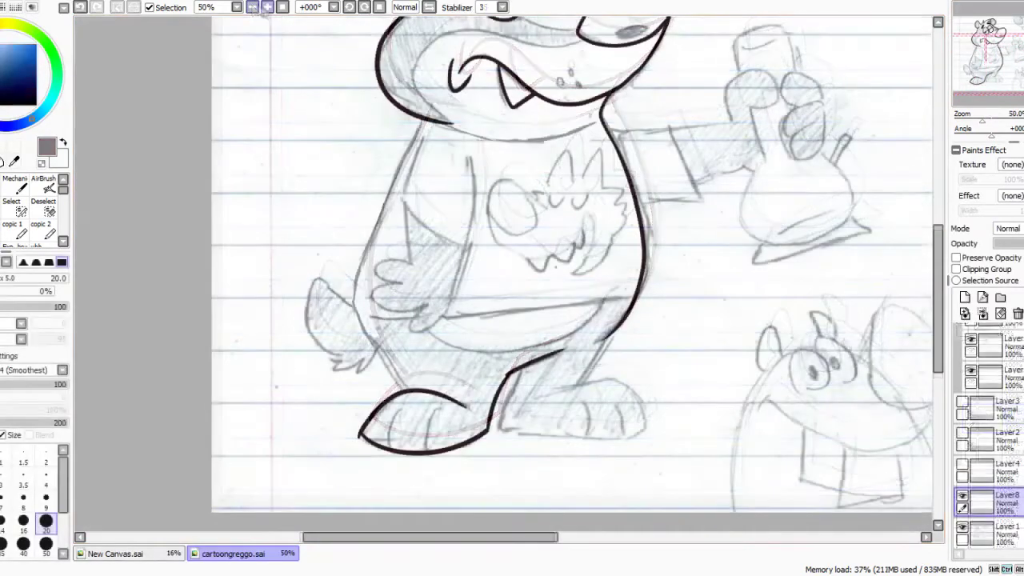
pyautogui.click(267, 7)
pyautogui.moveTo(400, 360); pyautogui.dragTo(475, 276)
pyautogui.click(64, 142)
pyautogui.moveTo(369, 168)
pyautogui.mouseDown()
pyautogui.moveTo(364, 268)
pyautogui.moveTo(388, 307)
pyautogui.mouseUp()
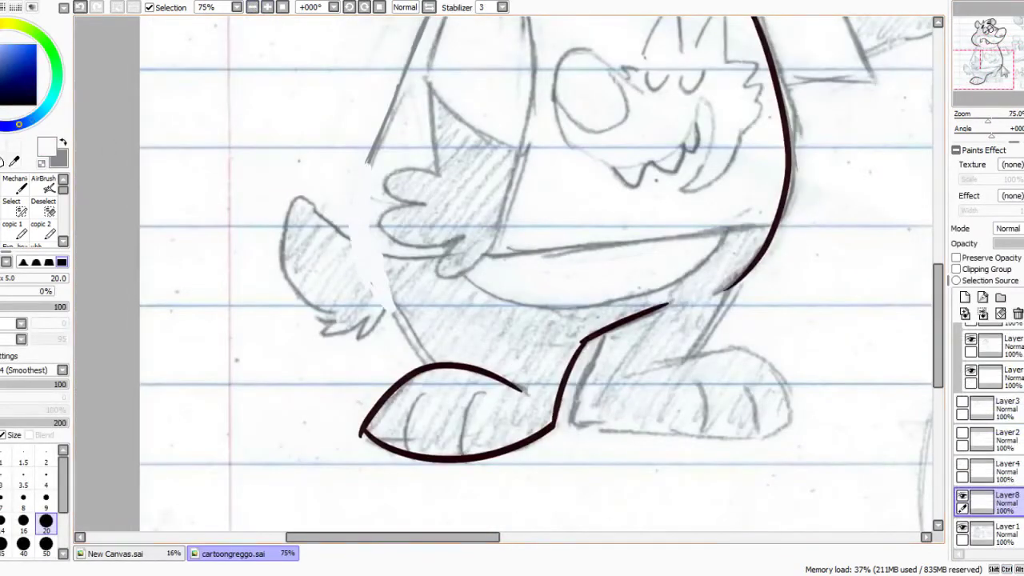
pyautogui.scroll(3, 346, 295)
pyautogui.press('x')
pyautogui.moveTo(334, 323)
pyautogui.mouseDown()
pyautogui.moveTo(372, 441)
pyautogui.moveTo(400, 480)
pyautogui.mouseUp()
pyautogui.press('x')
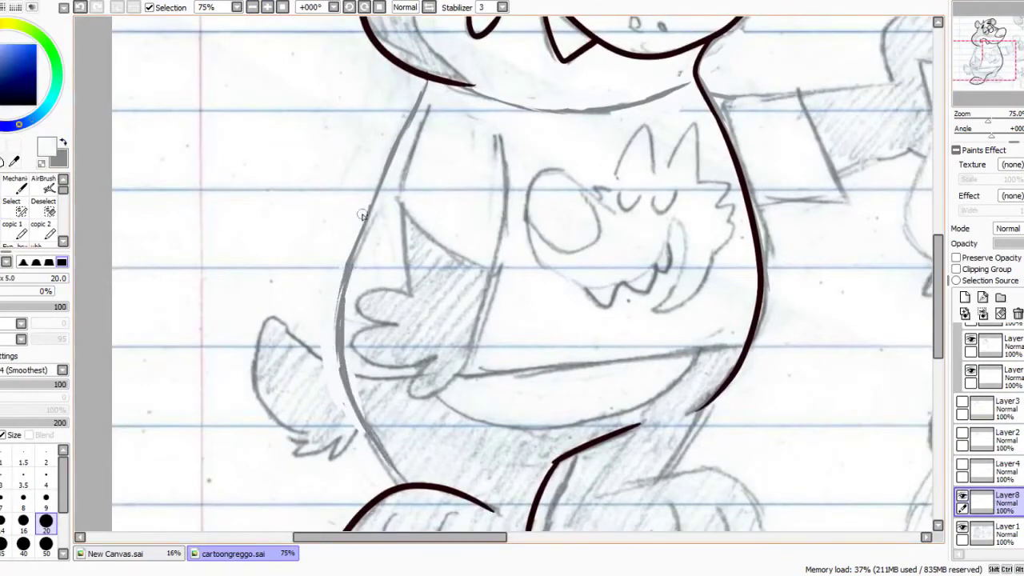
pyautogui.moveTo(362, 216); pyautogui.dragTo(455, 150)
# - Lasso the sketched tail, move it slightly closer to the redrawn body side and deselect it
pyautogui.press('l')
pyautogui.moveTo(426, 301); pyautogui.dragTo(361, 242)
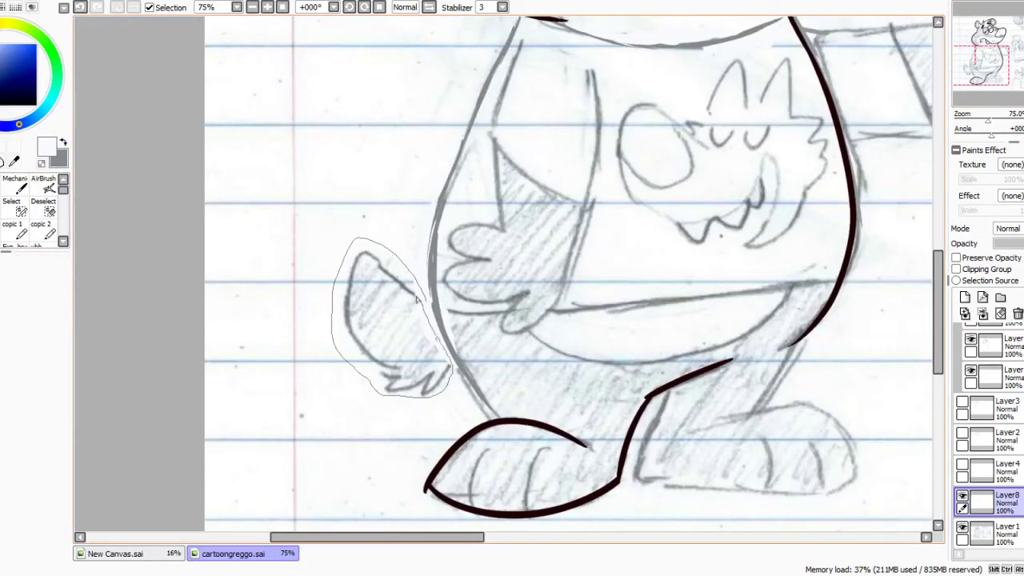
pyautogui.moveTo(416, 299); pyautogui.dragTo(419, 297)
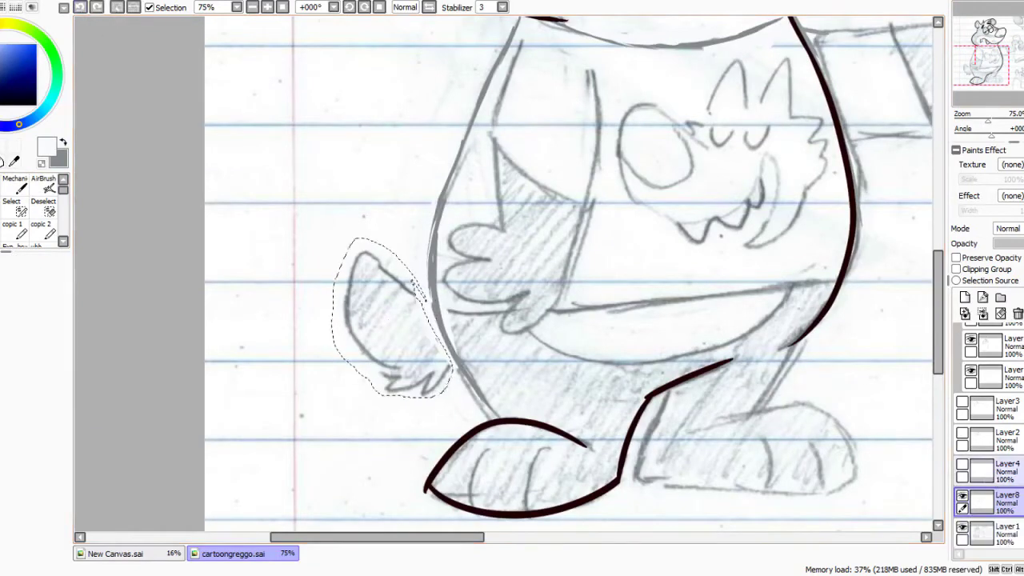
pyautogui.click(984, 532)
pyautogui.moveTo(389, 339); pyautogui.dragTo(399, 336)
pyautogui.hotkey('ctrl', 'd')
# - Ink the left body side along the new guide, from the chin to the top of the left foot
pyautogui.moveTo(684, 73); pyautogui.dragTo(647, 158)
pyautogui.moveTo(979, 58)
pyautogui.mouseDown()
pyautogui.moveTo(988, 50)
pyautogui.moveTo(986, 62)
pyautogui.mouseUp()
pyautogui.scroll(3, 1009, 384)
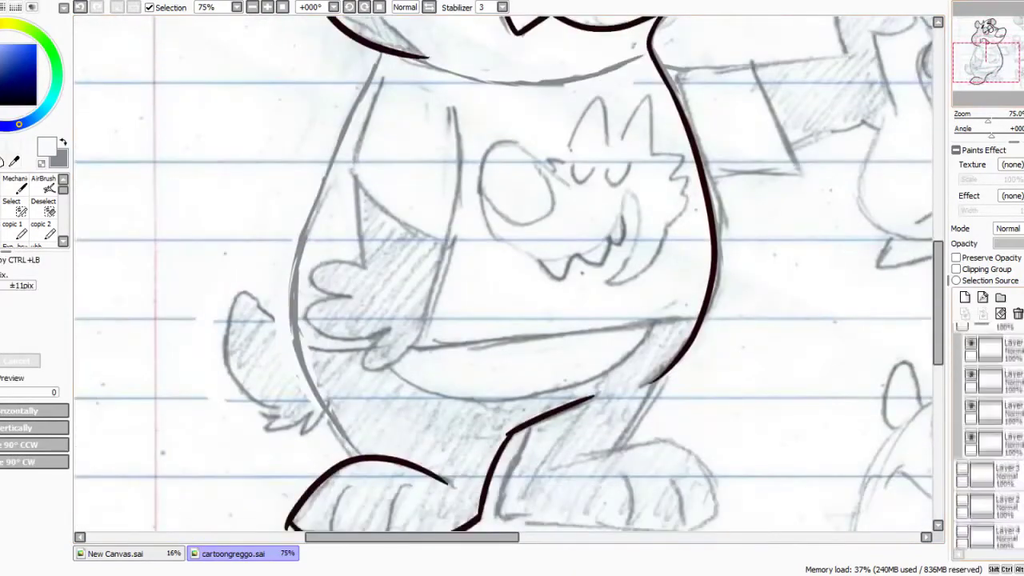
pyautogui.click(989, 411)
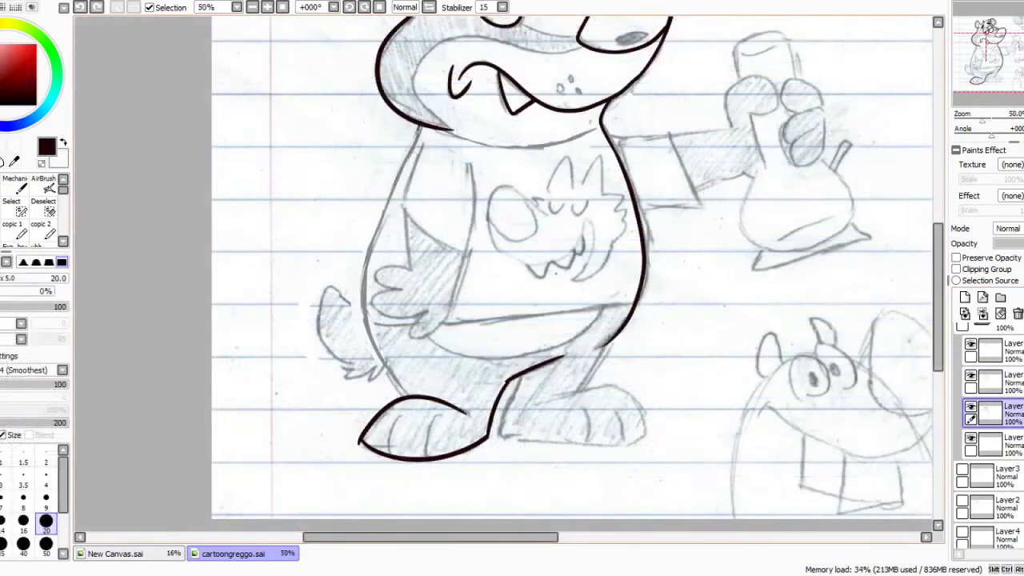
pyautogui.moveTo(422, 121); pyautogui.dragTo(410, 397)
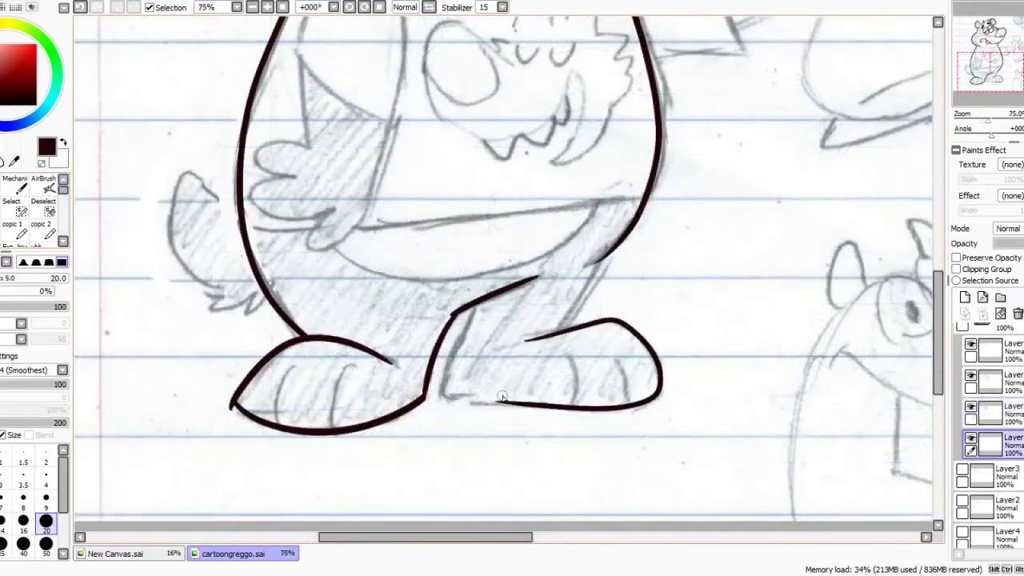
# - Finish inking the right foot's sole and ink the inner and outer lines of the right leg
pyautogui.moveTo(442, 397); pyautogui.dragTo(528, 396)
pyautogui.hotkey('ctrl', 'z')
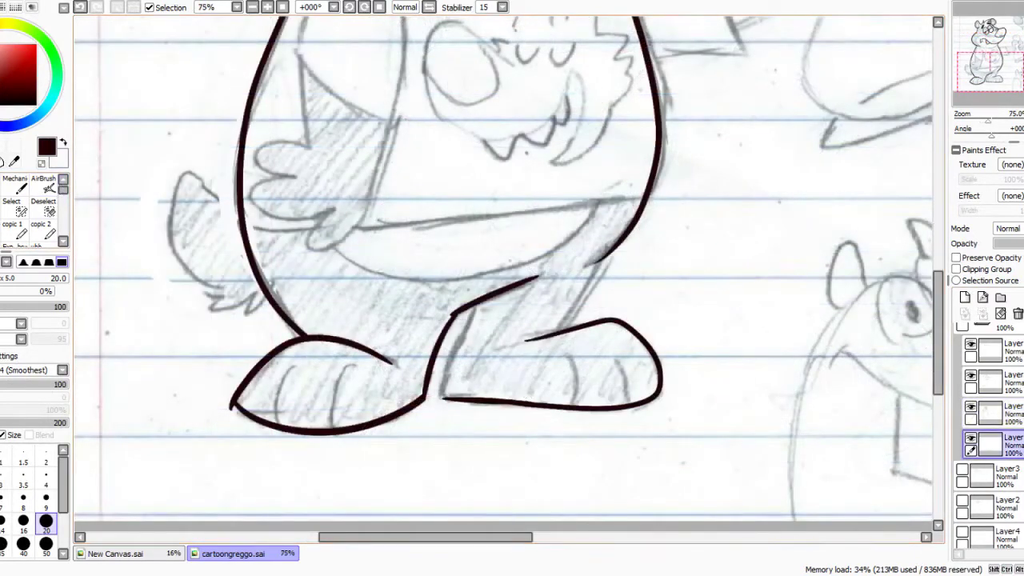
pyautogui.moveTo(442, 395); pyautogui.dragTo(470, 309)
pyautogui.click(80, 7)
pyautogui.moveTo(443, 393); pyautogui.dragTo(476, 304)
pyautogui.moveTo(563, 330); pyautogui.dragTo(616, 245)
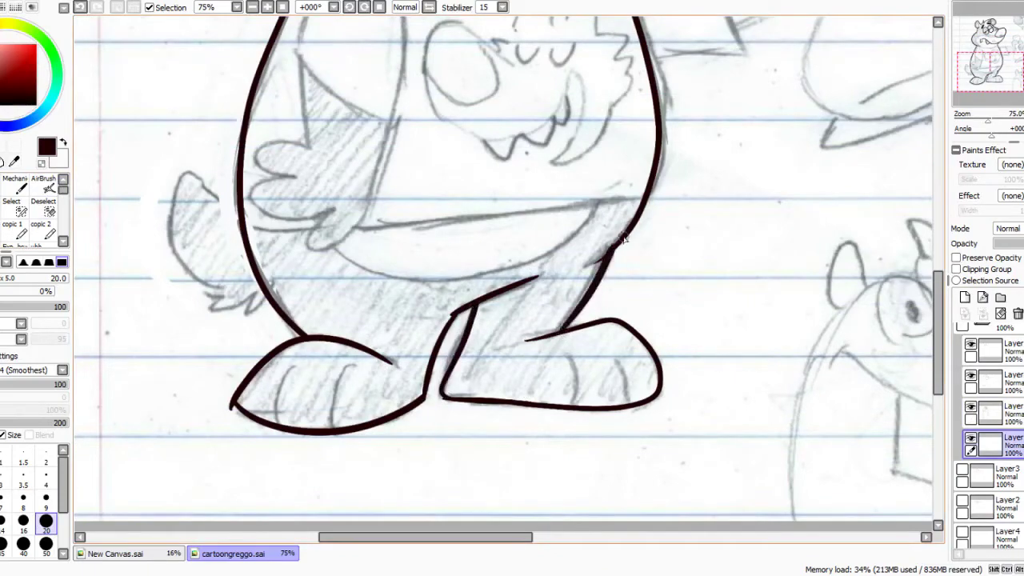
# - Toggle the visibility of the right leg's layer to check its lines against the body outline
pyautogui.press('e')
pyautogui.moveTo(989, 63); pyautogui.dragTo(983, 62)
pyautogui.click(971, 438)
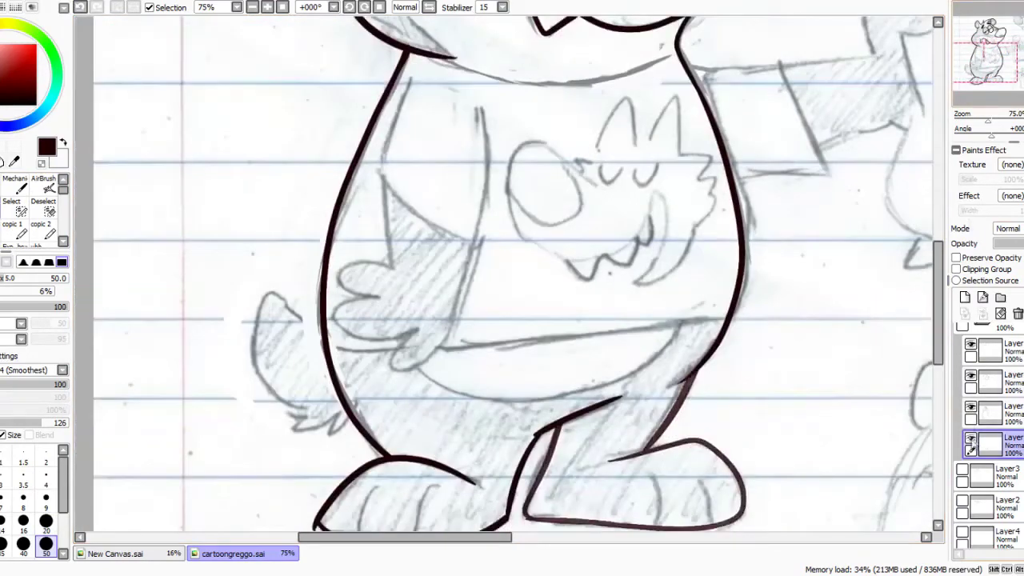
pyautogui.click(971, 438)
pyautogui.click(971, 438)
pyautogui.click(971, 438)
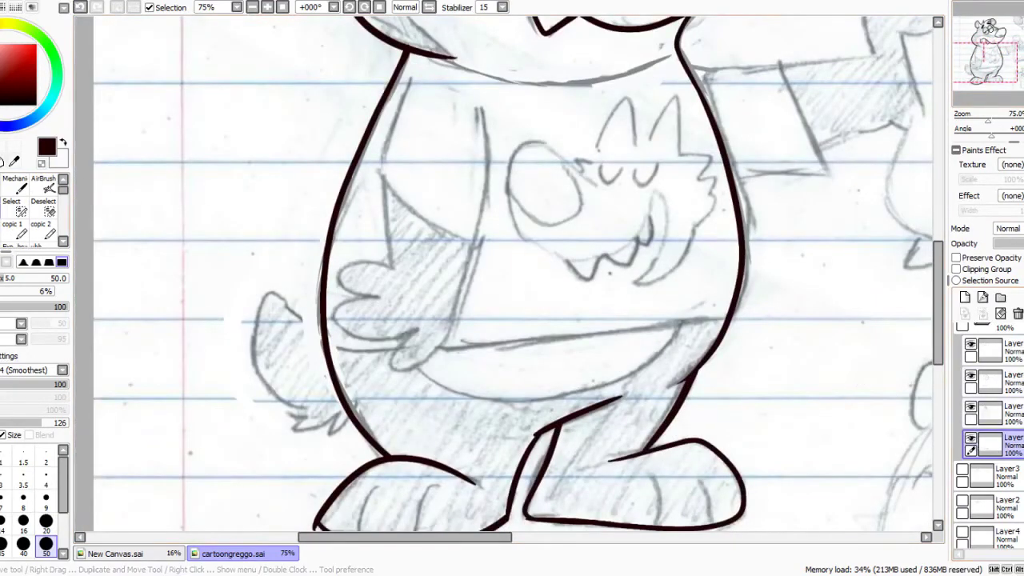
# - Ink the left arm's inner edge, the thumb and the rounded fingers of the hand
pyautogui.press('n')
pyautogui.moveTo(479, 107)
pyautogui.mouseDown()
pyautogui.moveTo(475, 270)
pyautogui.moveTo(461, 325)
pyautogui.moveTo(480, 250)
pyautogui.moveTo(457, 324)
pyautogui.moveTo(473, 274)
pyautogui.mouseUp()
pyautogui.hotkey('ctrl', 'z')
pyautogui.hotkey('ctrl', 'z')
pyautogui.moveTo(480, 240); pyautogui.dragTo(482, 106)
pyautogui.moveTo(382, 305)
pyautogui.mouseDown()
pyautogui.moveTo(520, 280)
pyautogui.moveTo(535, 297)
pyautogui.mouseUp()
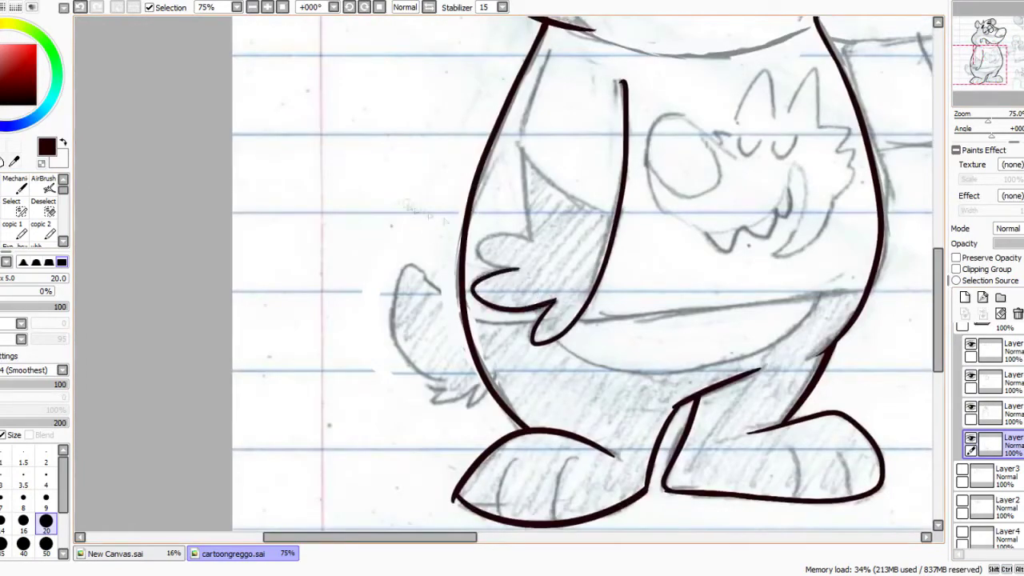
pyautogui.moveTo(531, 239)
pyautogui.mouseDown()
pyautogui.moveTo(481, 256)
pyautogui.moveTo(524, 269)
pyautogui.mouseUp()
pyautogui.hotkey('ctrl', 'z')
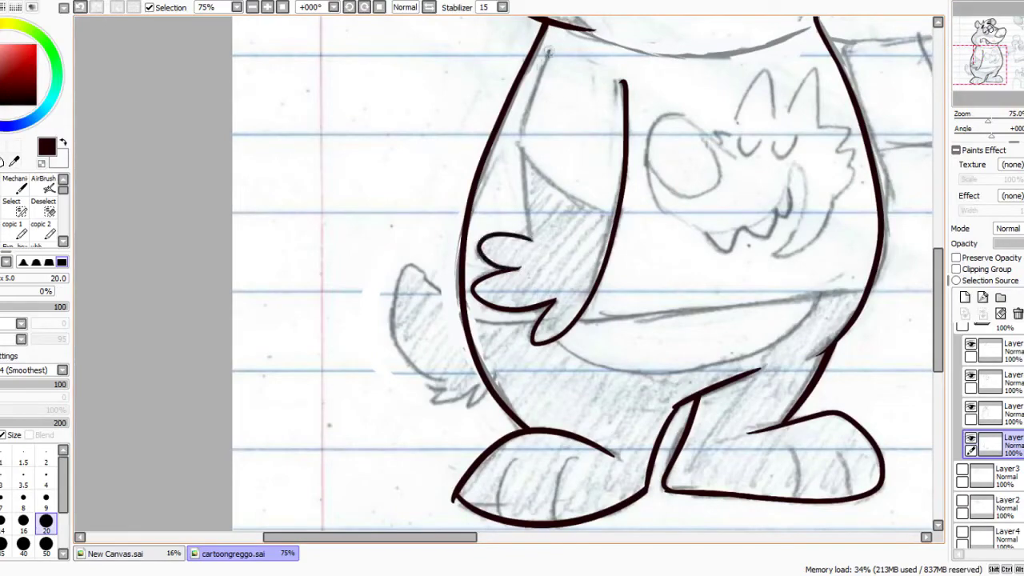
# - Ink the left arm's outer edge from the shoulder down to the fingers in one smooth stroke
pyautogui.moveTo(550, 50)
pyautogui.mouseDown()
pyautogui.moveTo(518, 152)
pyautogui.moveTo(528, 237)
pyautogui.mouseUp()
pyautogui.hotkey('ctrl', 'z')
pyautogui.hotkey('ctrl', 'z')
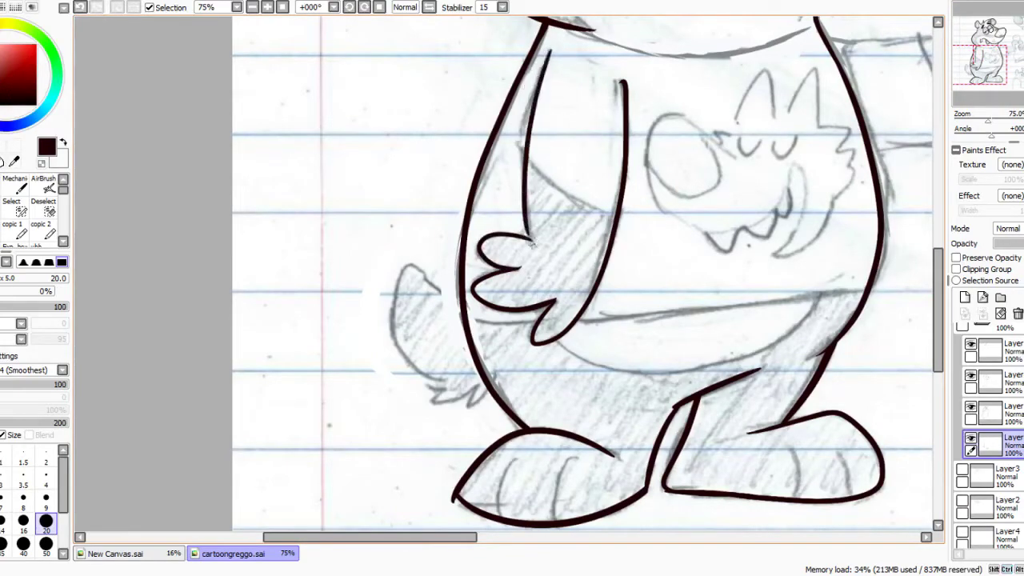
pyautogui.moveTo(905, 42)
pyautogui.mouseDown()
pyautogui.moveTo(748, 64)
pyautogui.moveTo(517, 200)
pyautogui.mouseUp()
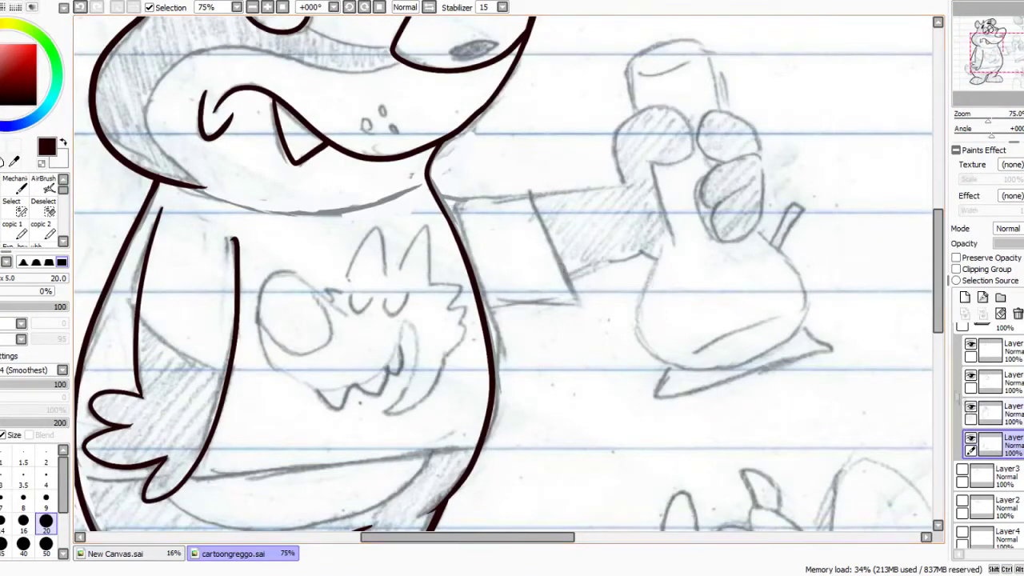
# - Ink the raised right arm's upper edge and the rounded thumb and curled fingers of its hand
pyautogui.moveTo(438, 200); pyautogui.dragTo(632, 171)
pyautogui.hotkey('ctrl', 'z')
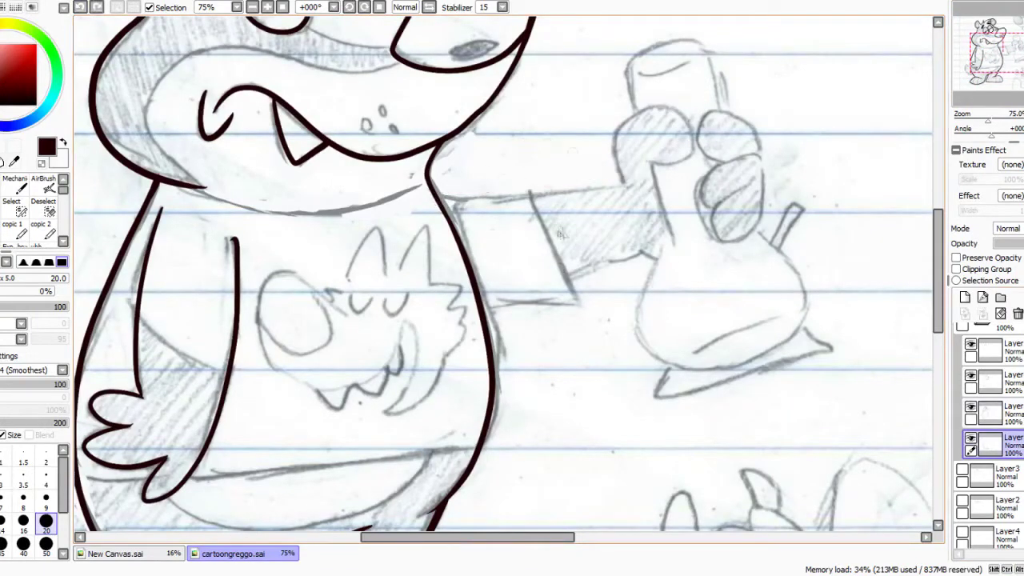
pyautogui.moveTo(433, 198)
pyautogui.mouseDown()
pyautogui.moveTo(606, 193)
pyautogui.moveTo(687, 129)
pyautogui.moveTo(646, 164)
pyautogui.mouseUp()
pyautogui.moveTo(758, 144)
pyautogui.mouseDown()
pyautogui.moveTo(724, 160)
pyautogui.moveTo(714, 232)
pyautogui.moveTo(762, 214)
pyautogui.mouseUp()
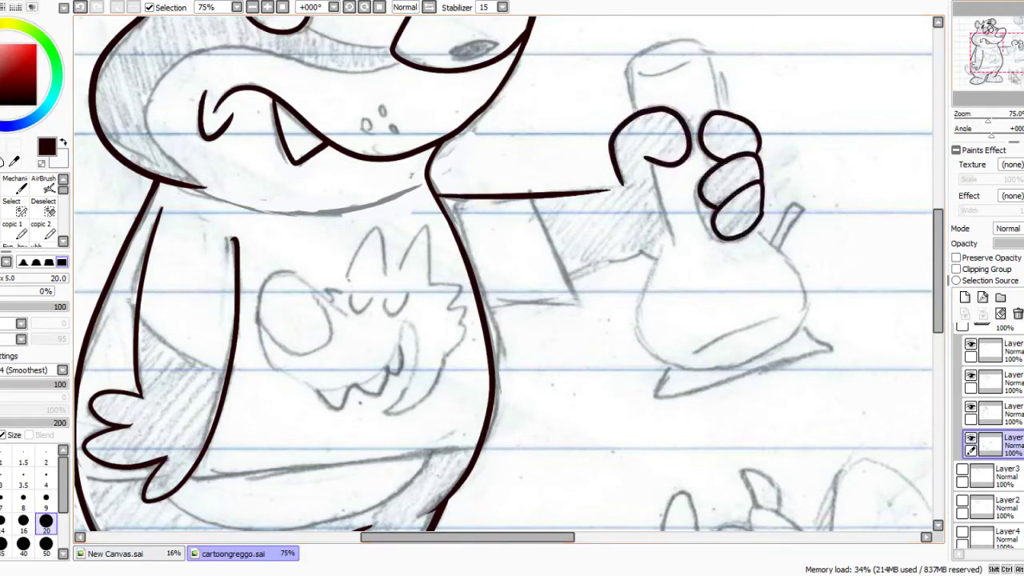
# - Ink the lower edge of the raised right forearm from the sleeve to the wrist
pyautogui.moveTo(620, 235); pyautogui.dragTo(602, 160)
pyautogui.hotkey('ctrl', 'z')
pyautogui.hotkey('ctrl', 'y')
pyautogui.hotkey('ctrl', 'z')
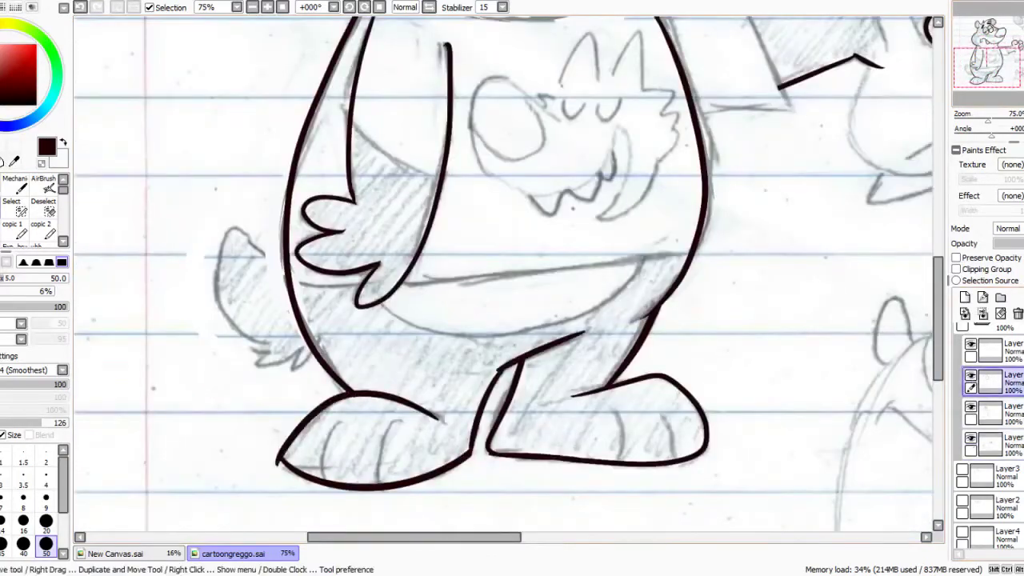
# - Ink the tail at size 20 and add two curved toe lines to each foot
pyautogui.click(46, 522)
pyautogui.moveTo(303, 350)
pyautogui.mouseDown()
pyautogui.moveTo(258, 370)
pyautogui.moveTo(227, 237)
pyautogui.moveTo(288, 273)
pyautogui.mouseUp()
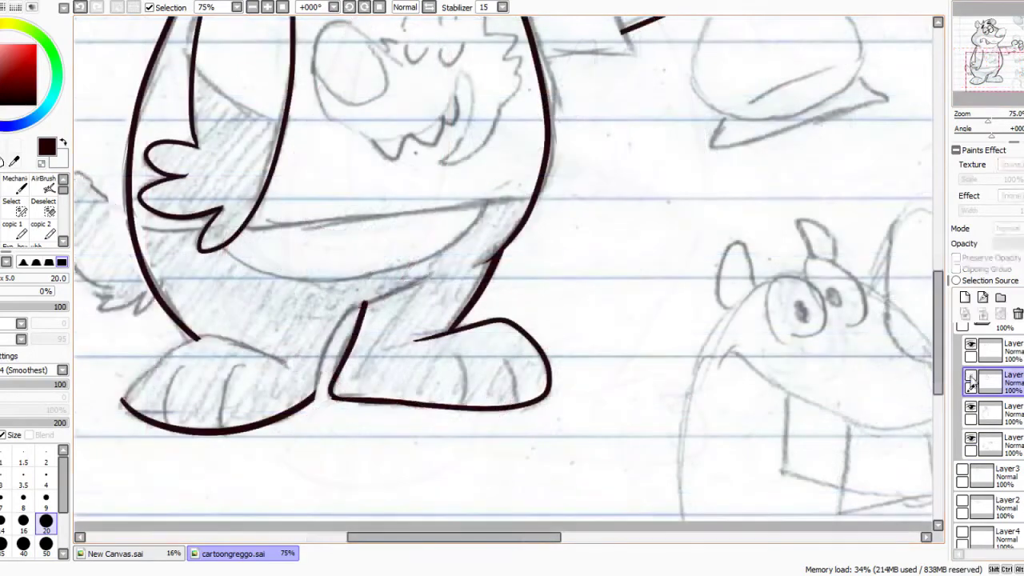
pyautogui.moveTo(451, 350); pyautogui.dragTo(471, 408)
pyautogui.moveTo(496, 349); pyautogui.dragTo(521, 401)
pyautogui.moveTo(238, 368); pyautogui.dragTo(225, 426)
pyautogui.moveTo(184, 364); pyautogui.dragTo(169, 424)
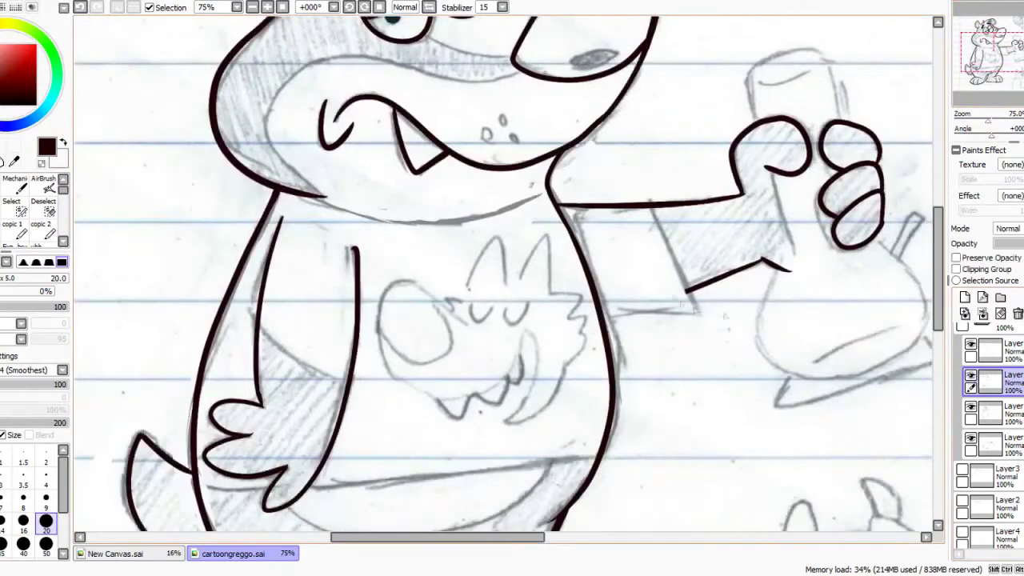
# - Ink the cuff and bottom edge of the raised arm's sleeve and the sleeve outline on the left arm
pyautogui.moveTo(651, 205)
pyautogui.mouseDown()
pyautogui.moveTo(698, 311)
pyautogui.moveTo(603, 319)
pyautogui.mouseUp()
pyautogui.hotkey('ctrl', 'z')
pyautogui.moveTo(696, 310); pyautogui.dragTo(599, 303)
pyautogui.hotkey('ctrl', 'z')
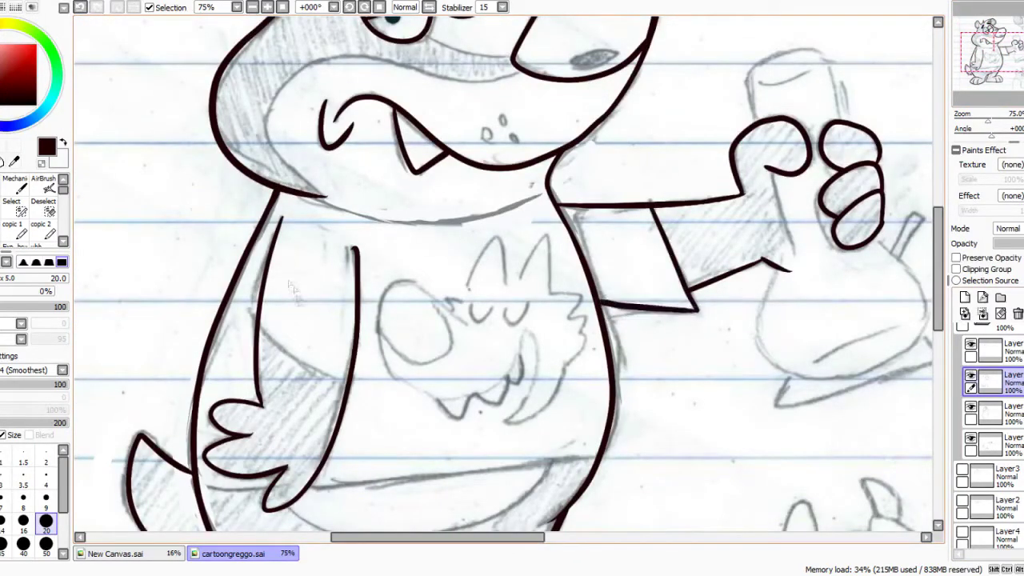
pyautogui.moveTo(348, 383)
pyautogui.mouseDown()
pyautogui.moveTo(246, 322)
pyautogui.moveTo(280, 227)
pyautogui.mouseUp()
# - Erase the left arm's inner line where it crosses the sleeve, on the arm's own layer
pyautogui.press('e')
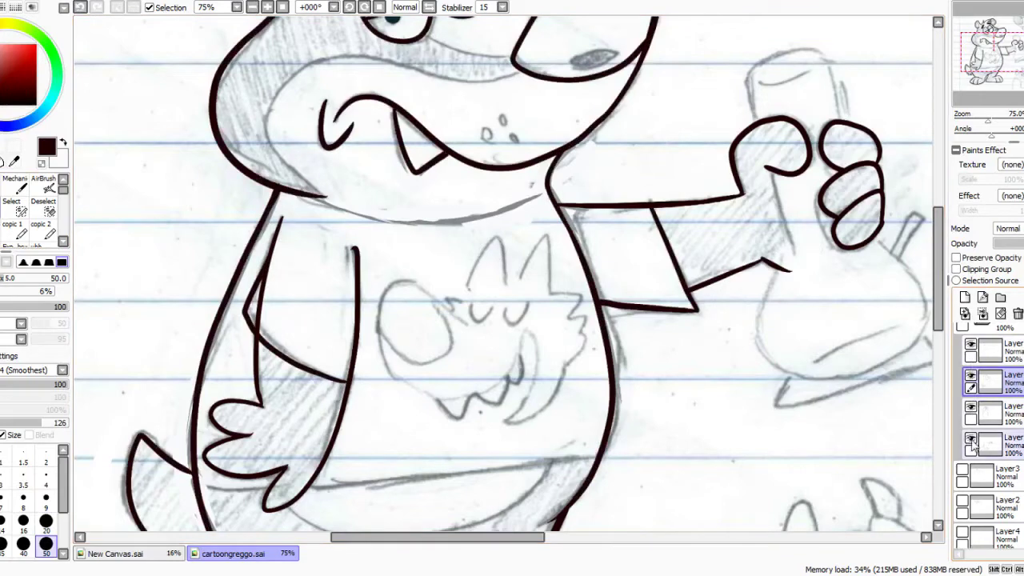
pyautogui.click(990, 444)
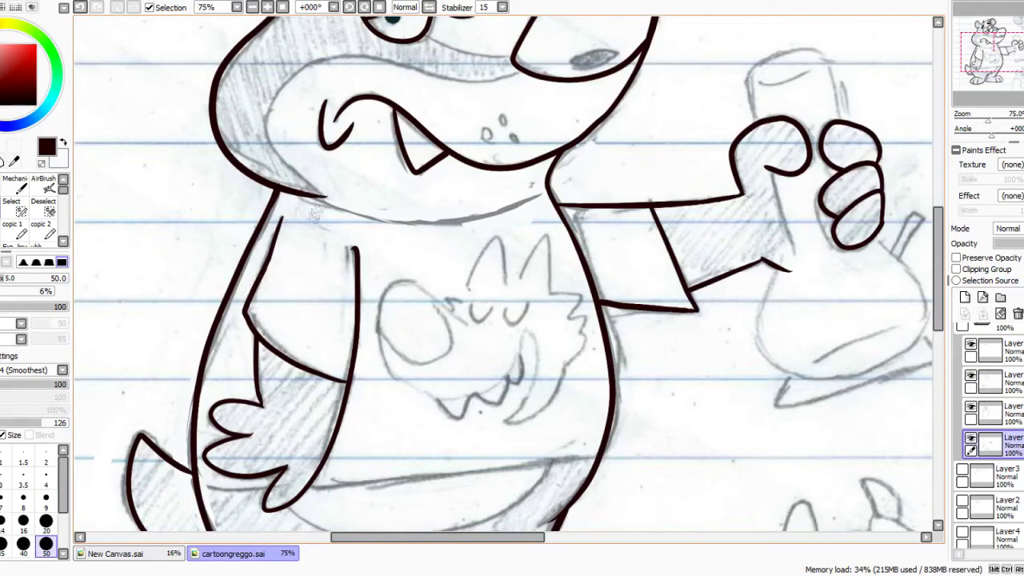
pyautogui.click(970, 376)
pyautogui.click(973, 385)
pyautogui.click(970, 376)
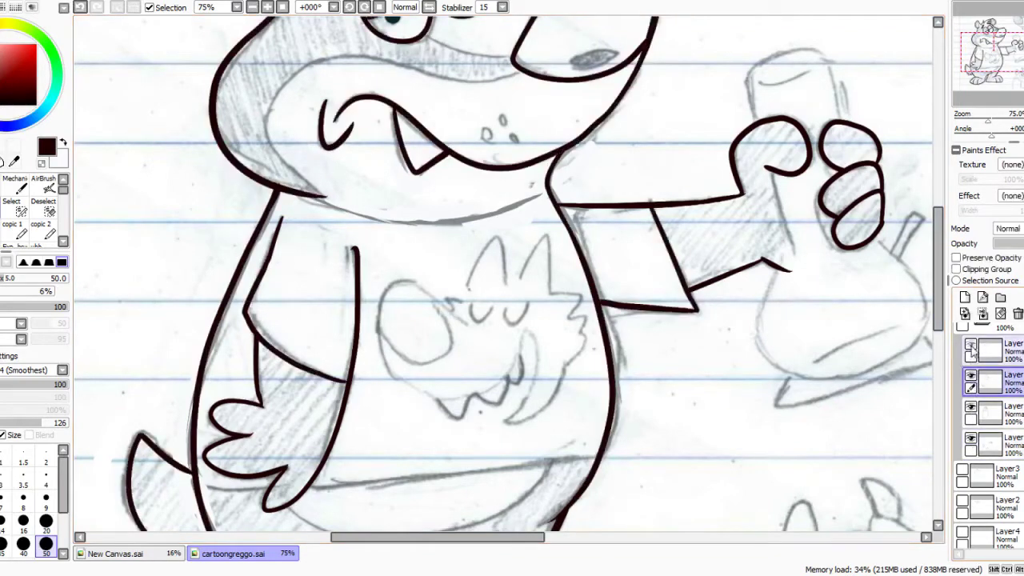
pyautogui.click(989, 447)
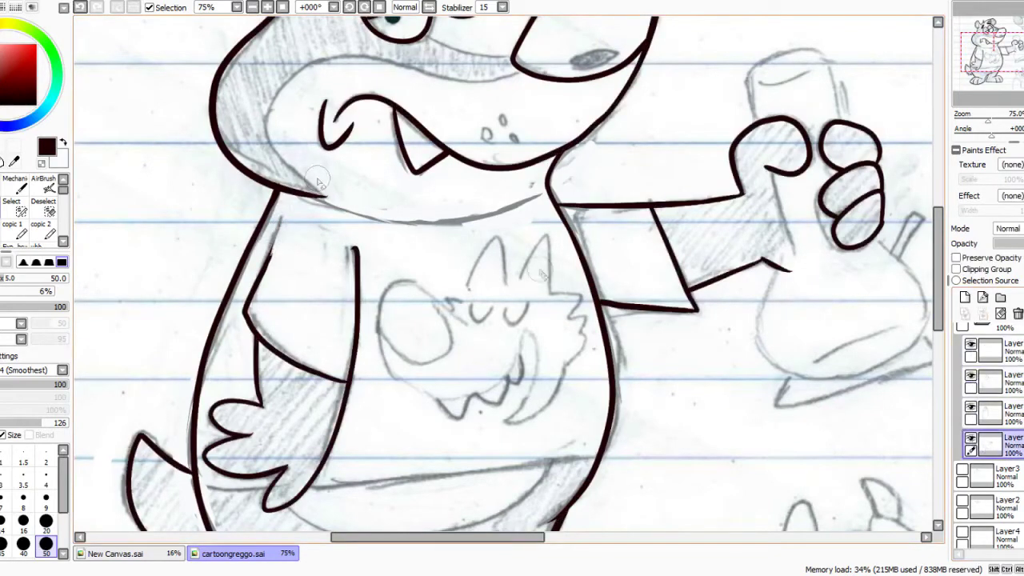
pyautogui.click(991, 63)
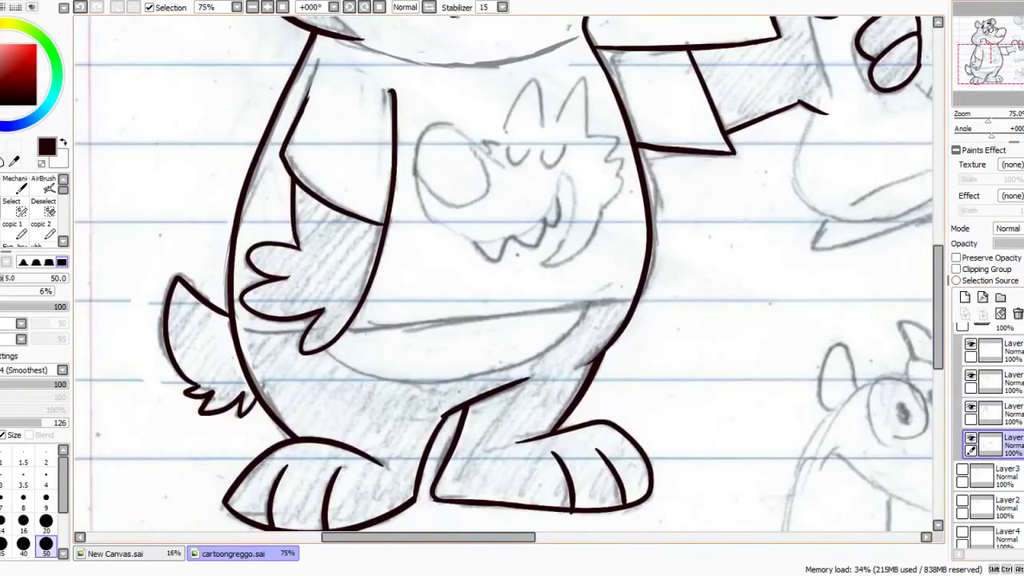
# - Draw the shirt's hem in blue as one slightly rising line across the lower belly
pyautogui.moveTo(1008, 85)
pyautogui.mouseDown()
pyautogui.moveTo(1011, 62)
pyautogui.moveTo(1018, 79)
pyautogui.mouseUp()
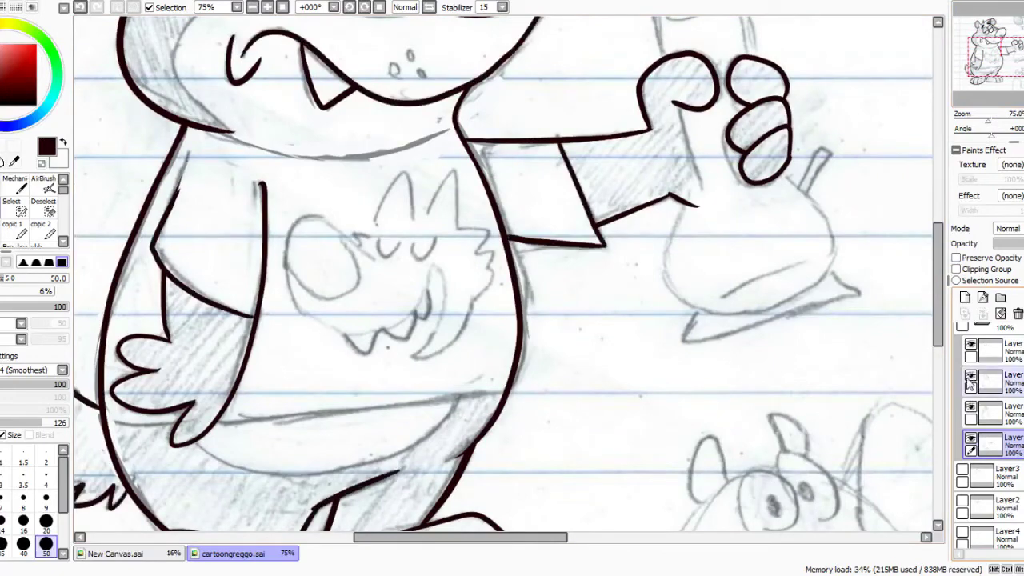
pyautogui.click(992, 380)
pyautogui.click(39, 55)
pyautogui.press('n')
pyautogui.moveTo(159, 413)
pyautogui.mouseDown()
pyautogui.moveTo(288, 284)
pyautogui.moveTo(655, 248)
pyautogui.mouseUp()
pyautogui.hotkey('ctrl', 'z')
pyautogui.moveTo(217, 294)
pyautogui.mouseDown()
pyautogui.moveTo(746, 236)
pyautogui.moveTo(765, 224)
pyautogui.moveTo(520, 257)
pyautogui.mouseUp()
pyautogui.hotkey('ctrl', 'z')
pyautogui.hotkey('ctrl', 'z')
pyautogui.hotkey('ctrl', 'z')
pyautogui.hotkey('ctrl', 'z')
pyautogui.moveTo(216, 294); pyautogui.dragTo(576, 264)
pyautogui.hotkey('ctrl', 'z')
# - Trim the hem line's overshoot and recolour it with the outline's dark colour while preserving opacity
pyautogui.press('e')
pyautogui.moveTo(650, 268); pyautogui.dragTo(734, 249)
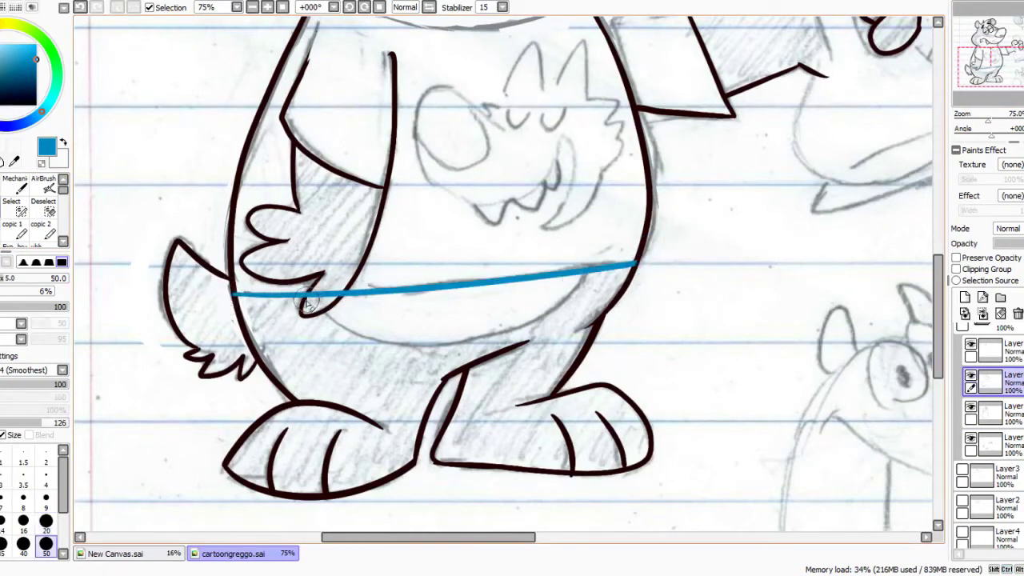
pyautogui.click(956, 258)
pyautogui.click(14, 162)
pyautogui.click(232, 240)
pyautogui.click(3, 232)
pyautogui.click(480, 280)
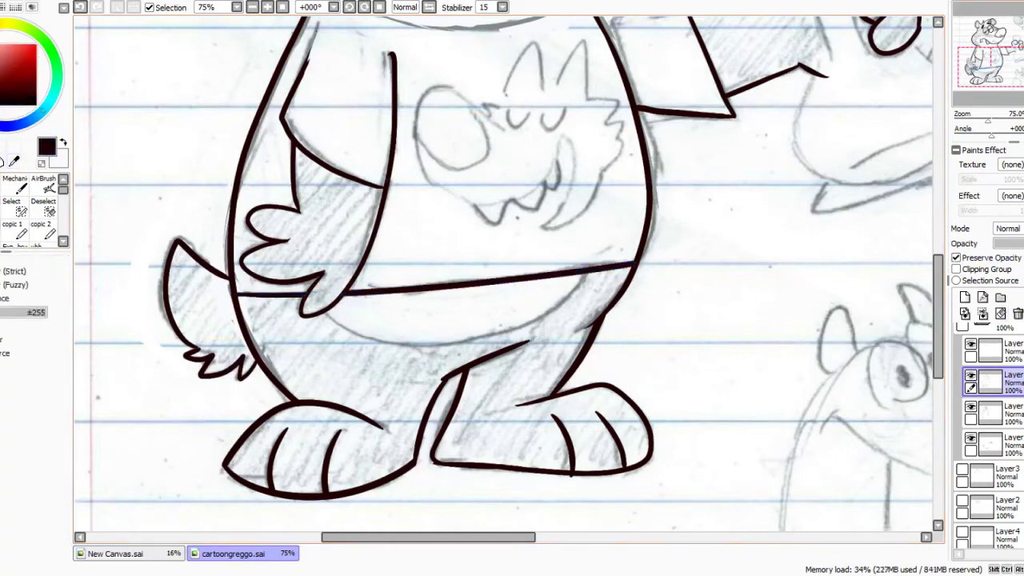
# - Toggle the hem layer's visibility to check the line and turn off opacity preservation
pyautogui.moveTo(938, 317); pyautogui.dragTo(938, 269)
pyautogui.press('n')
pyautogui.click(971, 375)
pyautogui.click(971, 375)
pyautogui.click(956, 258)
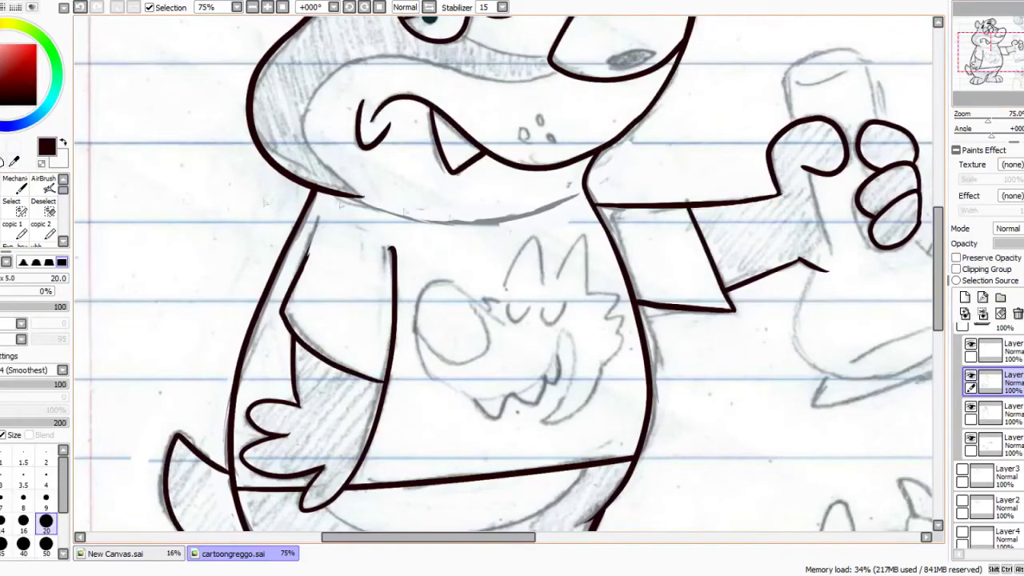
# - Ink the curved line below the jaw from the cheek to the right shoulder and check it by toggling the layer
pyautogui.moveTo(352, 197)
pyautogui.mouseDown()
pyautogui.moveTo(537, 207)
pyautogui.moveTo(580, 181)
pyautogui.mouseUp()
pyautogui.hotkey('ctrl', 'z')
pyautogui.moveTo(350, 195); pyautogui.dragTo(586, 170)
pyautogui.moveTo(1014, 62)
pyautogui.mouseDown()
pyautogui.moveTo(1009, 50)
pyautogui.moveTo(1016, 86)
pyautogui.moveTo(1013, 56)
pyautogui.moveTo(1023, 63)
pyautogui.mouseUp()
pyautogui.click(970, 375)
pyautogui.click(970, 374)
# - Outline the flask in the raised hand in dark magenta, with its rounded top, straight neck and round body
pyautogui.click(9, 77)
pyautogui.moveTo(44, 42)
pyautogui.mouseDown()
pyautogui.moveTo(47, 106)
pyautogui.moveTo(2, 125)
pyautogui.mouseUp()
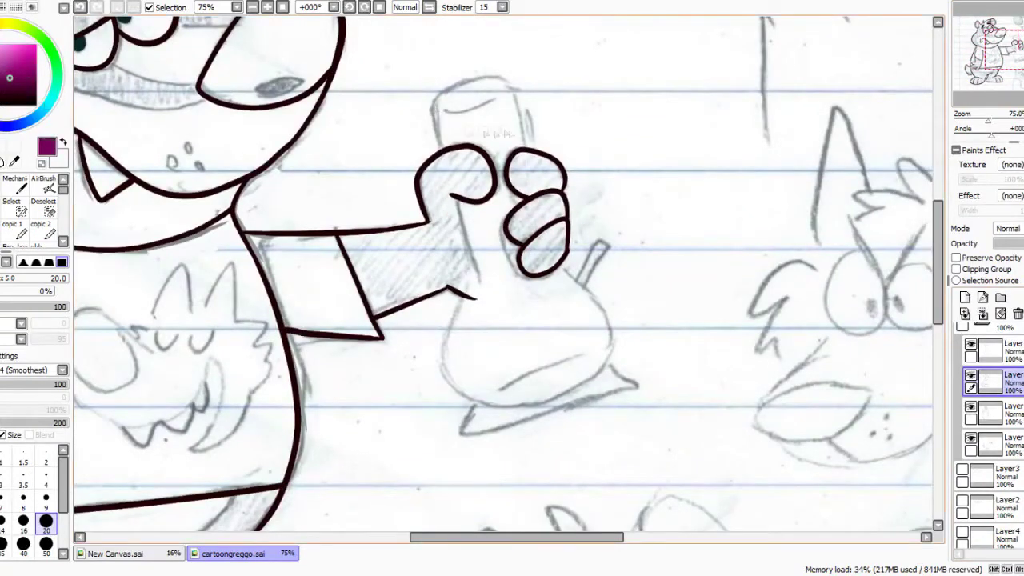
pyautogui.moveTo(432, 106); pyautogui.dragTo(478, 276)
pyautogui.moveTo(507, 81)
pyautogui.mouseDown()
pyautogui.moveTo(533, 178)
pyautogui.moveTo(432, 102)
pyautogui.mouseUp()
pyautogui.moveTo(478, 276); pyautogui.dragTo(440, 362)
pyautogui.hotkey('ctrl', 'z')
pyautogui.moveTo(477, 277)
pyautogui.mouseDown()
pyautogui.moveTo(572, 387)
pyautogui.moveTo(537, 400)
pyautogui.mouseUp()
pyautogui.hotkey('ctrl', 'z')
pyautogui.hotkey('ctrl', 'z')
pyautogui.moveTo(563, 269)
pyautogui.mouseDown()
pyautogui.moveTo(587, 291)
pyautogui.moveTo(554, 400)
pyautogui.mouseUp()
pyautogui.hotkey('ctrl', 'z')
pyautogui.moveTo(478, 276)
pyautogui.mouseDown()
pyautogui.moveTo(536, 402)
pyautogui.moveTo(559, 266)
pyautogui.mouseUp()
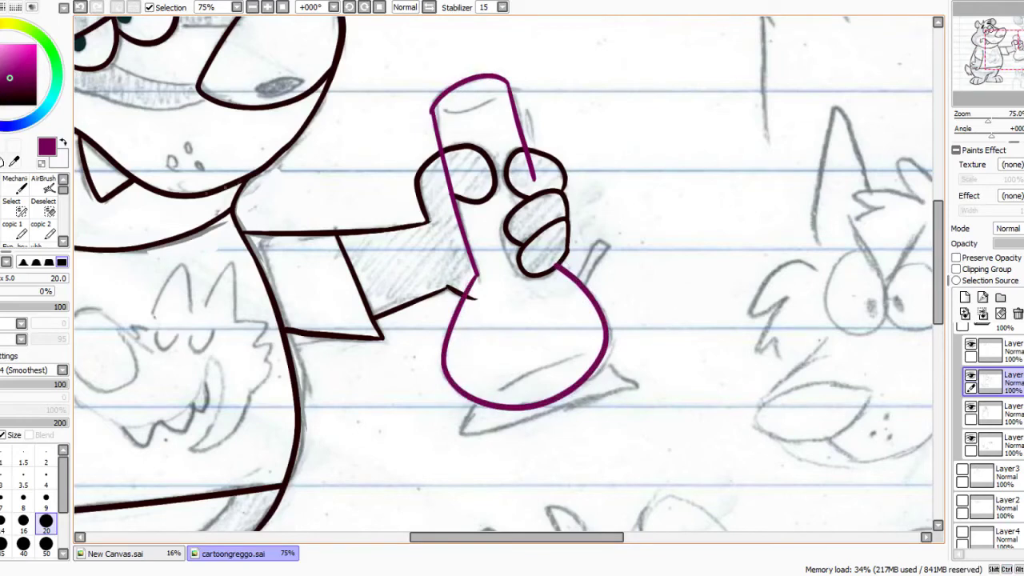
# - Erase the flask's magenta lines where they overlap the thumb and fingers
pyautogui.click(9, 200)
pyautogui.moveTo(444, 161)
pyautogui.mouseDown()
pyautogui.moveTo(459, 196)
pyautogui.moveTo(447, 168)
pyautogui.mouseUp()
pyautogui.moveTo(529, 156); pyautogui.dragTo(534, 179)
pyautogui.moveTo(561, 269); pyautogui.dragTo(555, 256)
pyautogui.moveTo(995, 52); pyautogui.dragTo(990, 54)
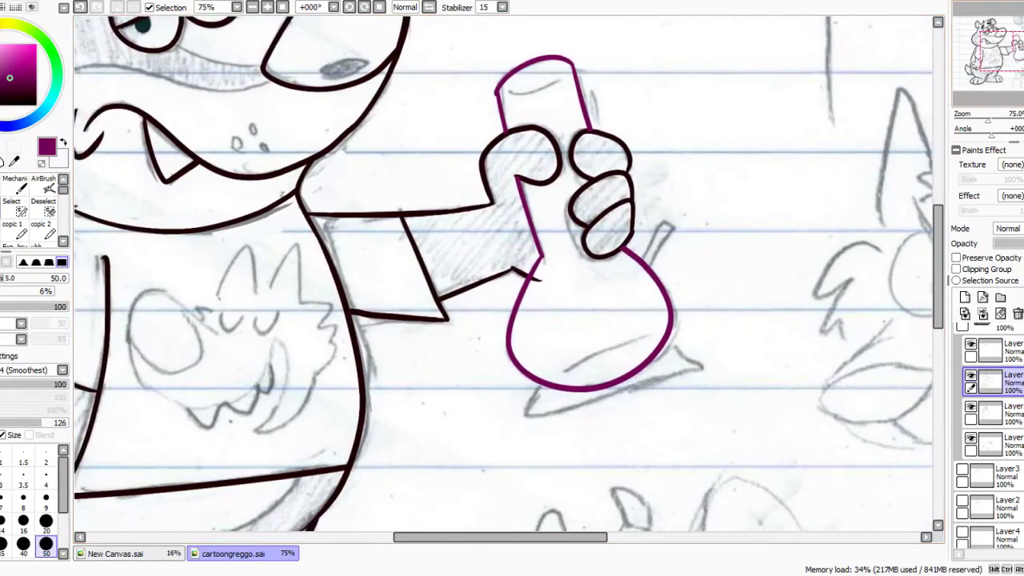
# - Erase the bottom edge of the raised arm's sleeve and redraw it in the dark outline colour
pyautogui.moveTo(439, 328); pyautogui.dragTo(651, 218)
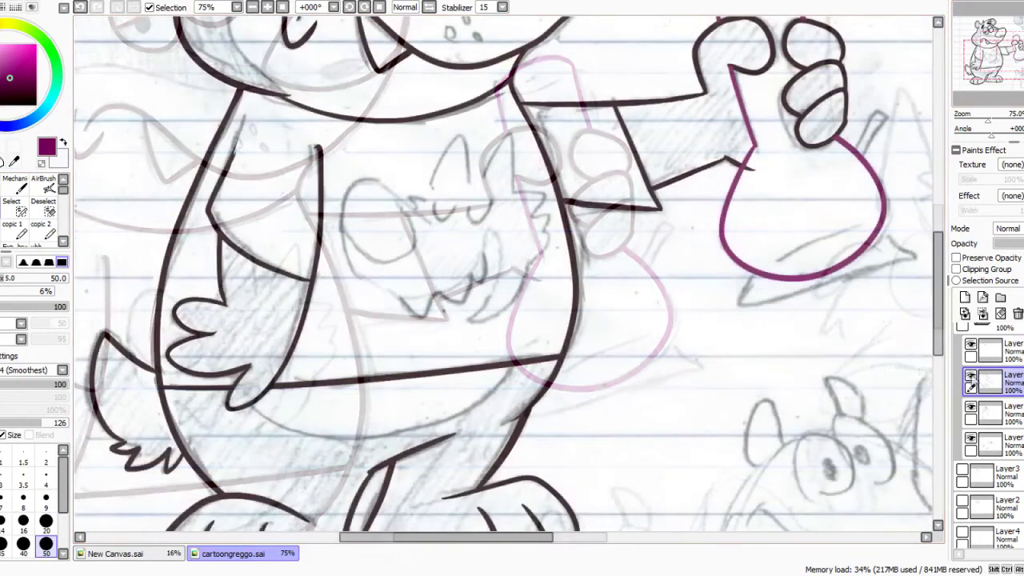
pyautogui.keyDown('alt'); pyautogui.click(655, 210); pyautogui.keyUp('alt')
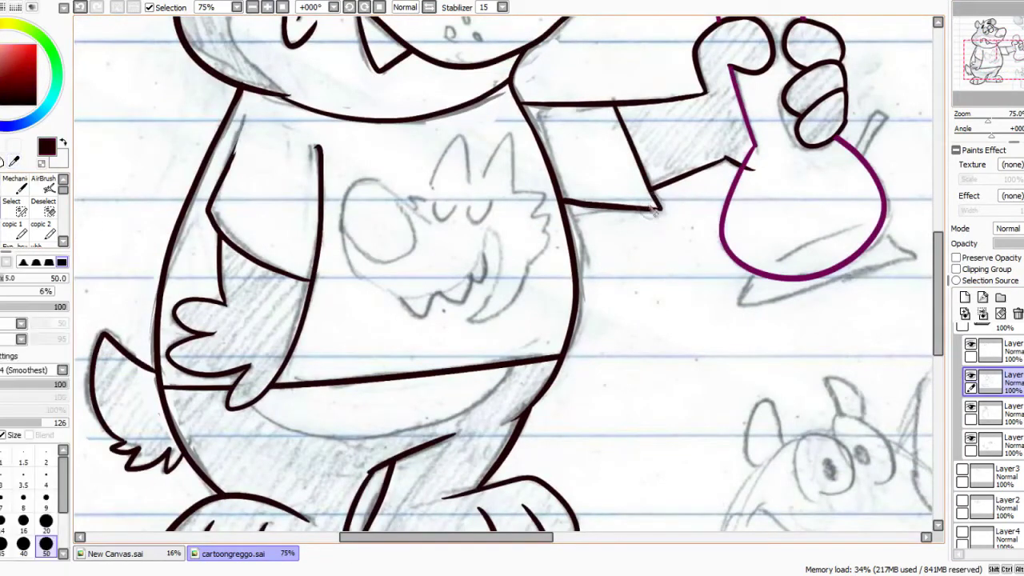
pyautogui.moveTo(646, 214); pyautogui.dragTo(568, 200)
pyautogui.press('n')
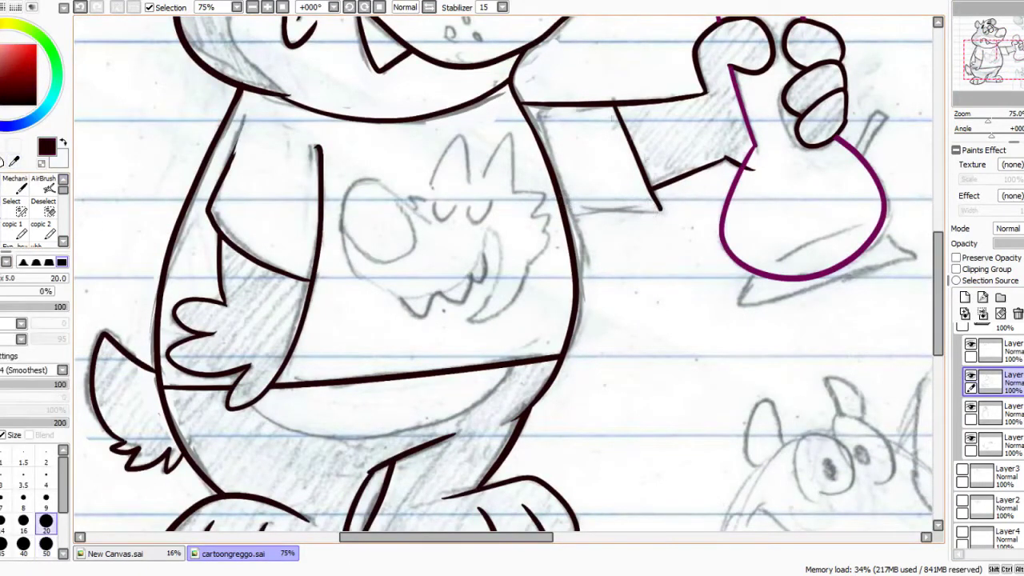
pyautogui.hotkey('ctrl', 'z')
pyautogui.moveTo(659, 209); pyautogui.dragTo(571, 214)
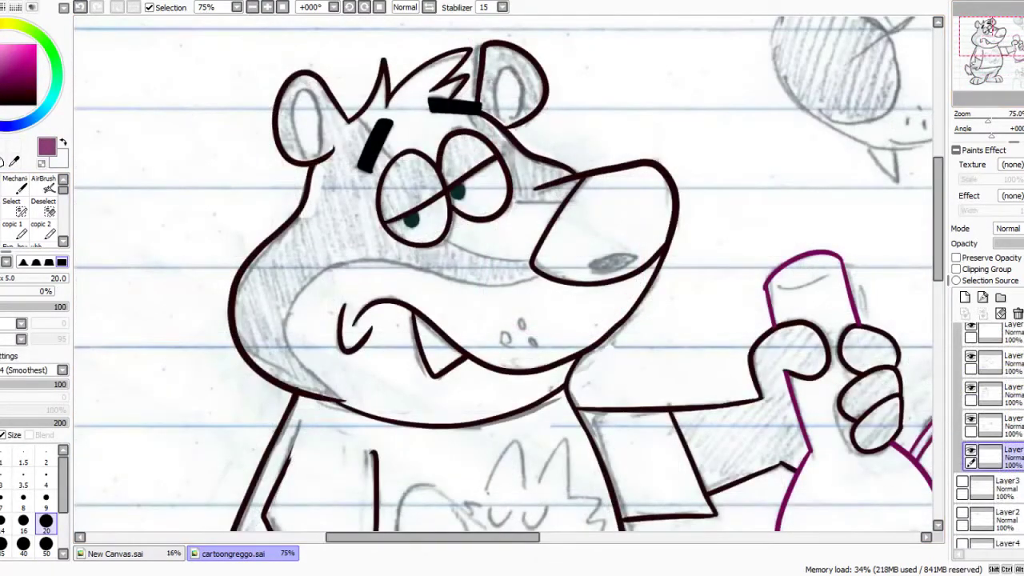
# - Draw the two purple marking lines from the eyes along the snout toward the nose
pyautogui.moveTo(516, 202); pyautogui.dragTo(589, 202)
pyautogui.moveTo(438, 234); pyautogui.dragTo(557, 255)
pyautogui.hotkey('ctrl', 'z')
pyautogui.hotkey('ctrl', 'z')
pyautogui.moveTo(436, 234); pyautogui.dragTo(558, 257)
pyautogui.moveTo(504, 199); pyautogui.dragTo(607, 212)
pyautogui.hotkey('ctrl', 'z')
pyautogui.moveTo(509, 201); pyautogui.dragTo(613, 193)
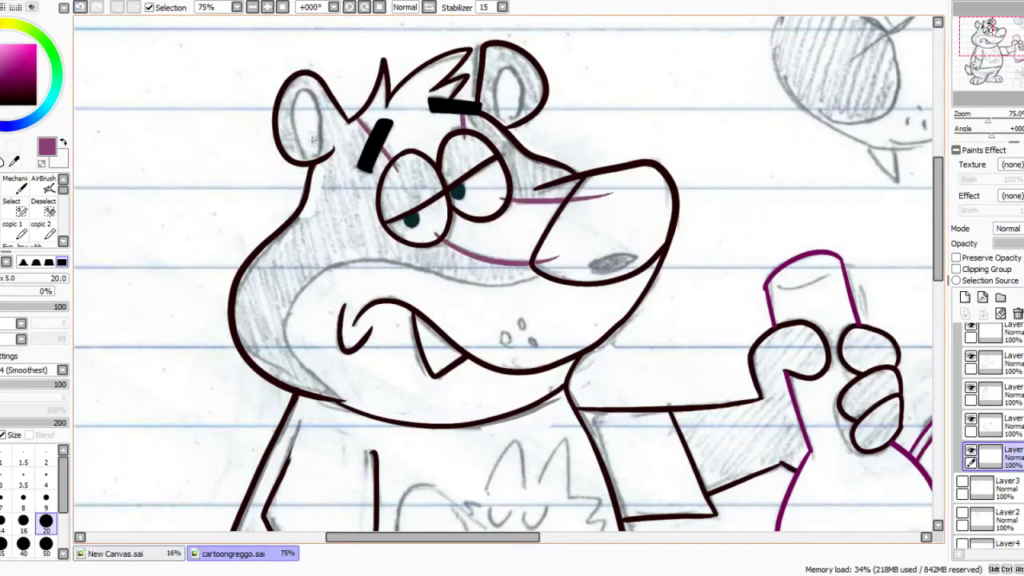
# - Trace the inner ears and the nostril highlight in purple
pyautogui.moveTo(311, 103); pyautogui.dragTo(316, 150)
pyautogui.moveTo(510, 72)
pyautogui.mouseDown()
pyautogui.moveTo(524, 105)
pyautogui.moveTo(512, 72)
pyautogui.moveTo(511, 117)
pyautogui.moveTo(511, 73)
pyautogui.mouseUp()
pyautogui.hotkey('ctrl', 'z')
pyautogui.scroll(-3, 582, 99)
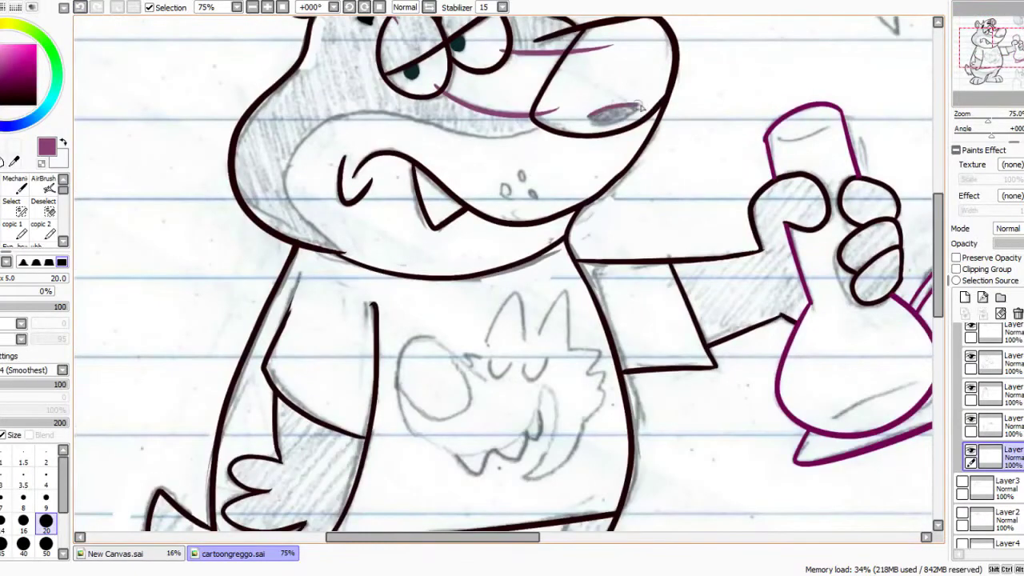
# - Draw the purple muzzle marking line along the cheek and jaw
pyautogui.moveTo(987, 51); pyautogui.dragTo(990, 40)
pyautogui.moveTo(566, 231)
pyautogui.mouseDown()
pyautogui.moveTo(453, 216)
pyautogui.moveTo(339, 251)
pyautogui.mouseUp()
pyautogui.hotkey('ctrl', 'z')
pyautogui.moveTo(567, 231)
pyautogui.mouseDown()
pyautogui.moveTo(487, 246)
pyautogui.moveTo(438, 219)
pyautogui.mouseUp()
pyautogui.hotkey('ctrl', 'z')
pyautogui.hotkey('ctrl', 'z')
pyautogui.moveTo(373, 356)
pyautogui.mouseDown()
pyautogui.moveTo(357, 347)
pyautogui.moveTo(407, 213)
pyautogui.moveTo(568, 231)
pyautogui.mouseUp()
# - Draw the purple belly curve below the shirt hem and erase the end that crosses the hem
pyautogui.moveTo(989, 40)
pyautogui.mouseDown()
pyautogui.moveTo(981, 55)
pyautogui.moveTo(994, 64)
pyautogui.mouseUp()
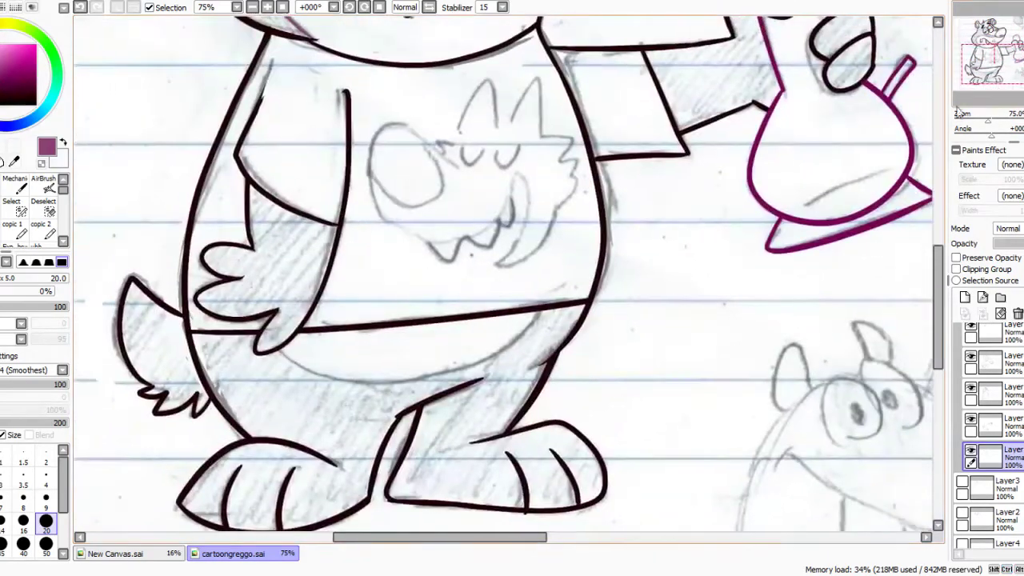
pyautogui.moveTo(291, 349); pyautogui.dragTo(524, 302)
pyautogui.click(81, 7)
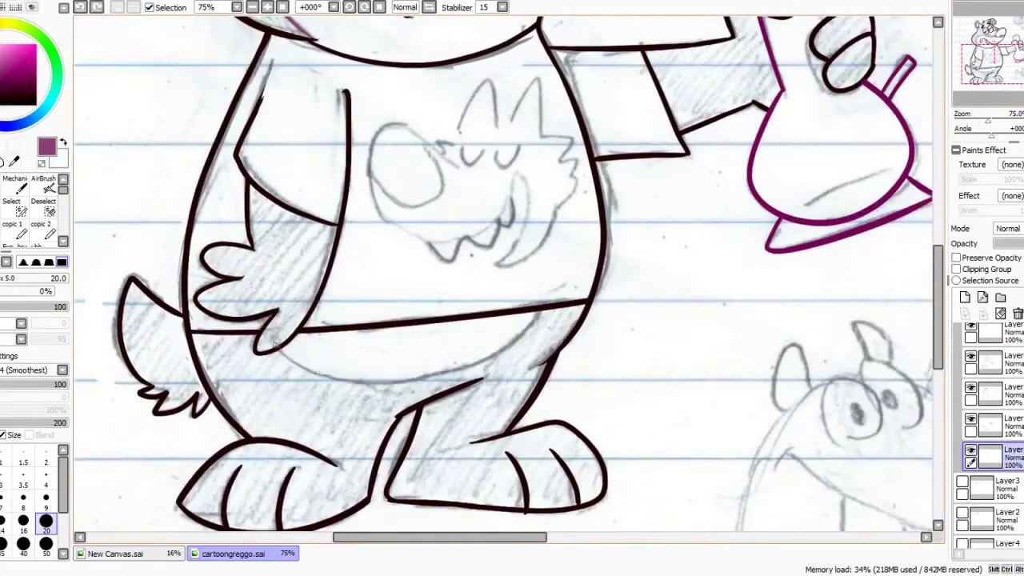
pyautogui.moveTo(274, 342); pyautogui.dragTo(550, 294)
pyautogui.moveTo(992, 65); pyautogui.dragTo(994, 68)
pyautogui.click(1, 209)
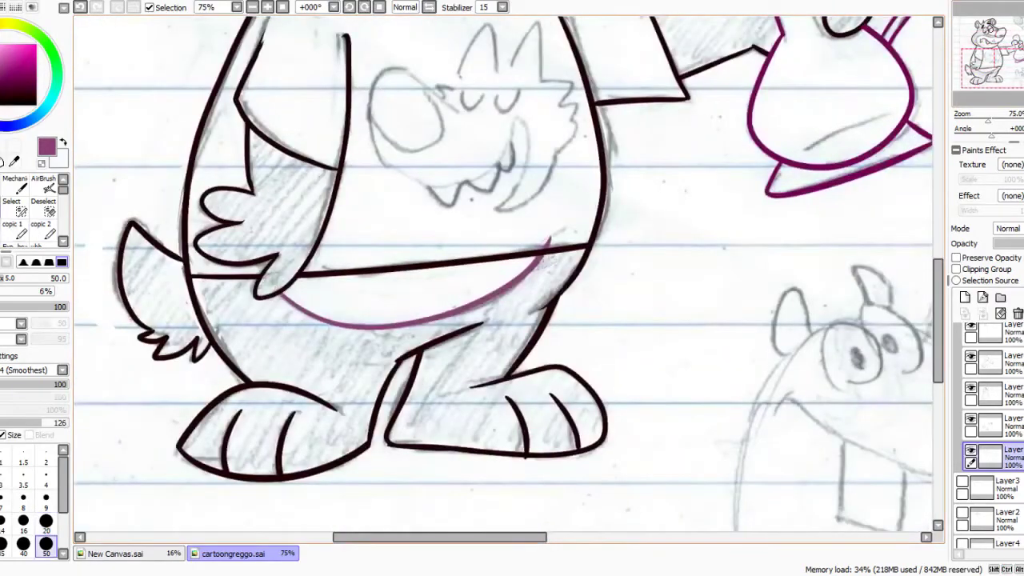
pyautogui.scroll(5, 504, 272)
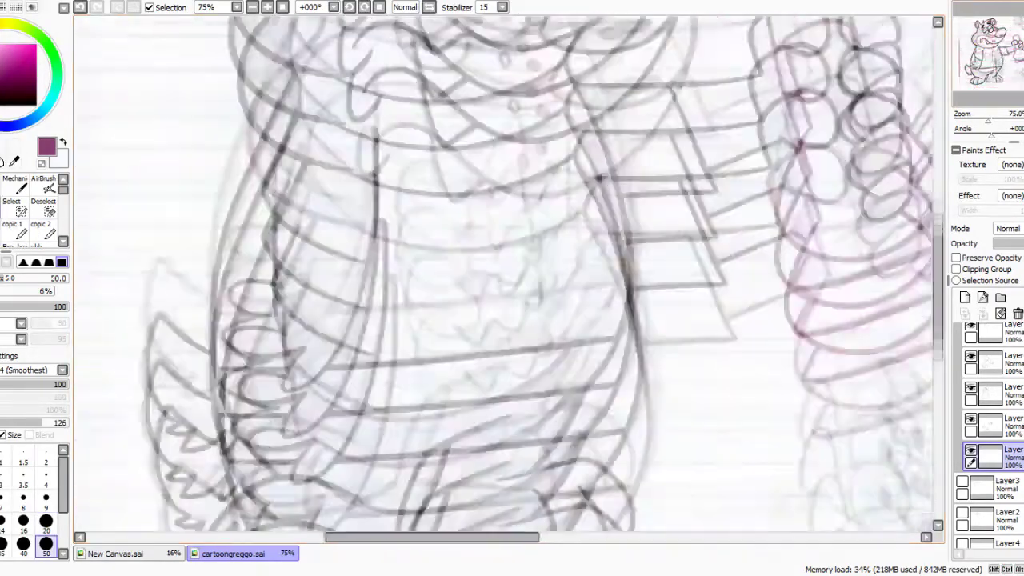
pyautogui.moveTo(991, 58)
pyautogui.mouseDown()
pyautogui.moveTo(992, 40)
pyautogui.moveTo(992, 61)
pyautogui.mouseUp()
# - Ink the pointed ears, jagged cheek fur and snout of the shirt's wolf head in dark purple with Stabilizer 3
pyautogui.click(6, 185)
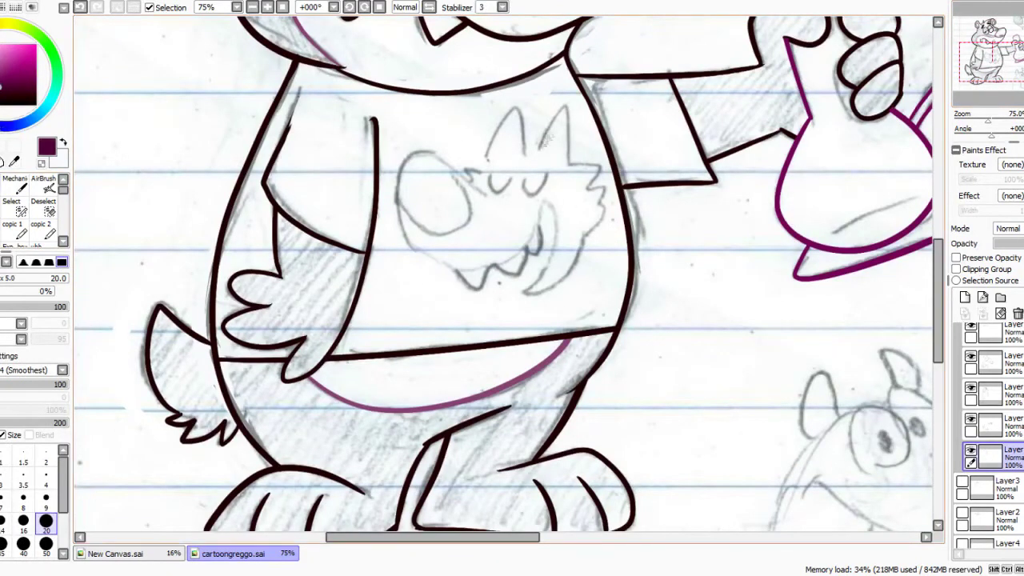
pyautogui.hotkey('ctrl', 'z')
pyautogui.moveTo(544, 149)
pyautogui.mouseDown()
pyautogui.moveTo(517, 106)
pyautogui.moveTo(484, 168)
pyautogui.mouseUp()
pyautogui.moveTo(566, 164)
pyautogui.mouseDown()
pyautogui.moveTo(606, 208)
pyautogui.moveTo(582, 242)
pyautogui.mouseUp()
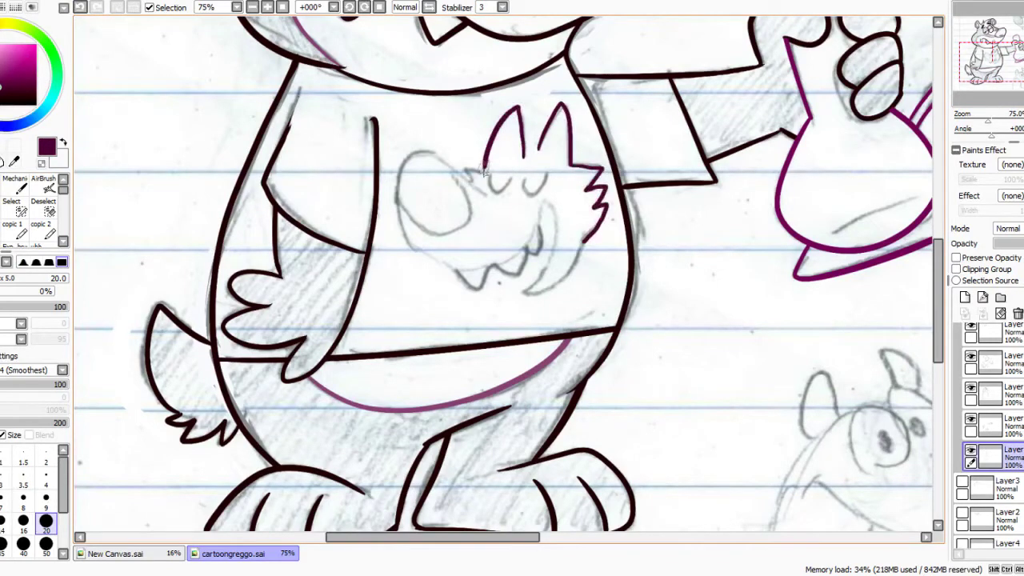
pyautogui.moveTo(466, 169); pyautogui.dragTo(483, 262)
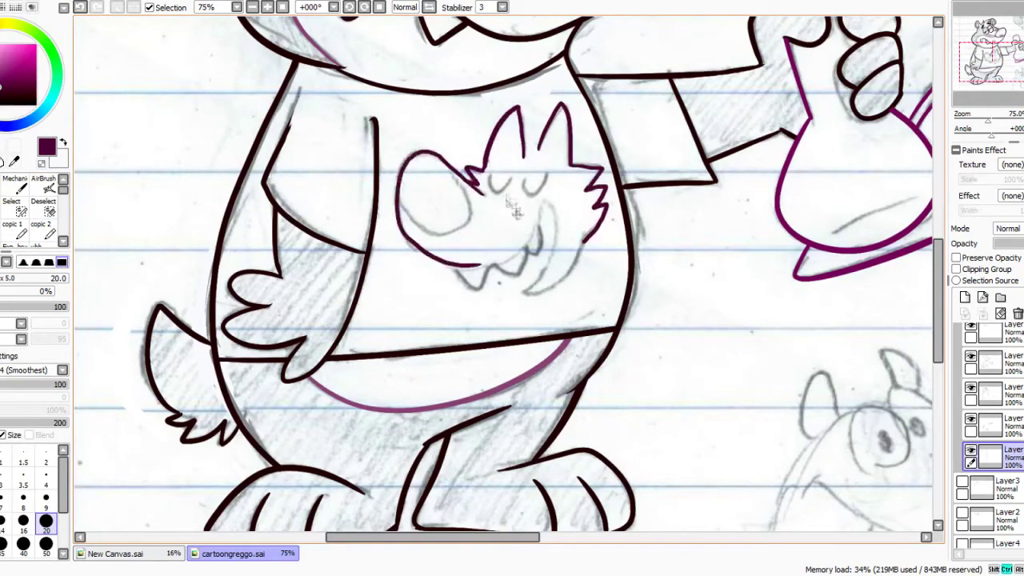
# - Redraw the wolf's snout and jaw smoothly with Stabilizer 15 and ink its closed eyes
pyautogui.hotkey('ctrl', 'z')
pyautogui.click(502, 6)
pyautogui.click(484, 218)
pyautogui.moveTo(482, 186)
pyautogui.mouseDown()
pyautogui.moveTo(420, 158)
pyautogui.moveTo(414, 248)
pyautogui.moveTo(511, 256)
pyautogui.moveTo(542, 209)
pyautogui.moveTo(540, 270)
pyautogui.moveTo(525, 292)
pyautogui.mouseUp()
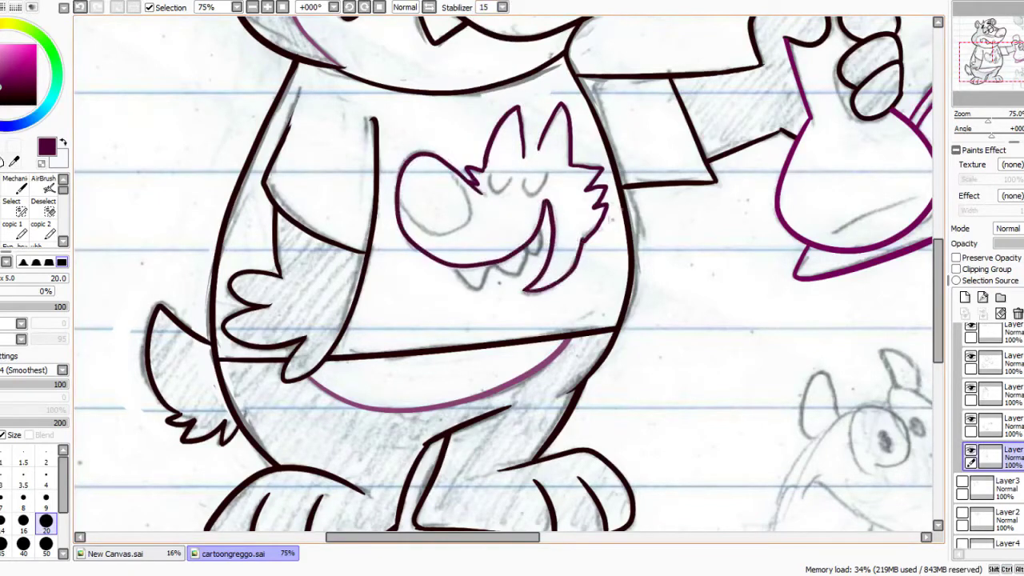
pyautogui.moveTo(524, 176); pyautogui.dragTo(547, 172)
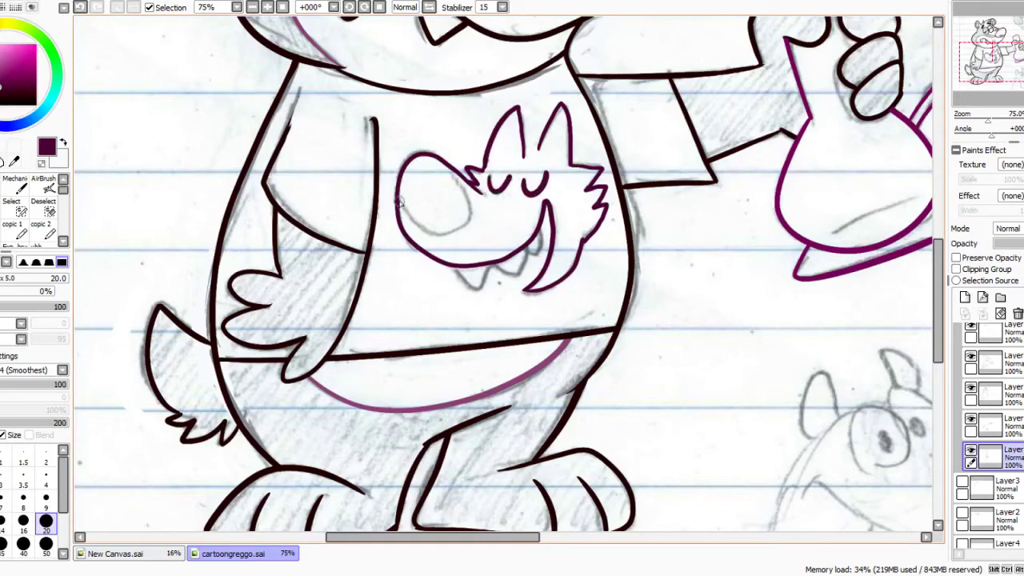
# - Ink the wolf's large round nose and the teeth along its mouth
pyautogui.moveTo(398, 200)
pyautogui.mouseDown()
pyautogui.moveTo(453, 232)
pyautogui.moveTo(460, 176)
pyautogui.mouseUp()
pyautogui.hotkey('ctrl', 'z')
pyautogui.moveTo(400, 196)
pyautogui.mouseDown()
pyautogui.moveTo(460, 229)
pyautogui.moveTo(462, 175)
pyautogui.mouseUp()
pyautogui.hotkey('ctrl', 'z')
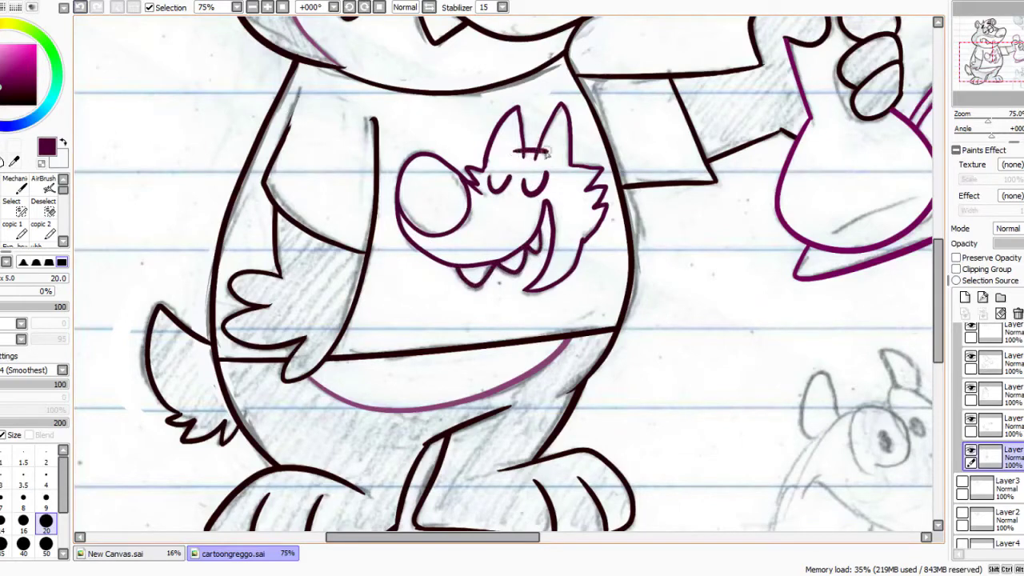
# - Erase the overshooting ends of the line joining the wolf's ears
pyautogui.press('e')
pyautogui.moveTo(521, 160)
pyautogui.mouseDown()
pyautogui.moveTo(550, 150)
pyautogui.moveTo(519, 151)
pyautogui.mouseUp()
pyautogui.hotkey('ctrl', 'z')
pyautogui.hotkey('ctrl', 'z')
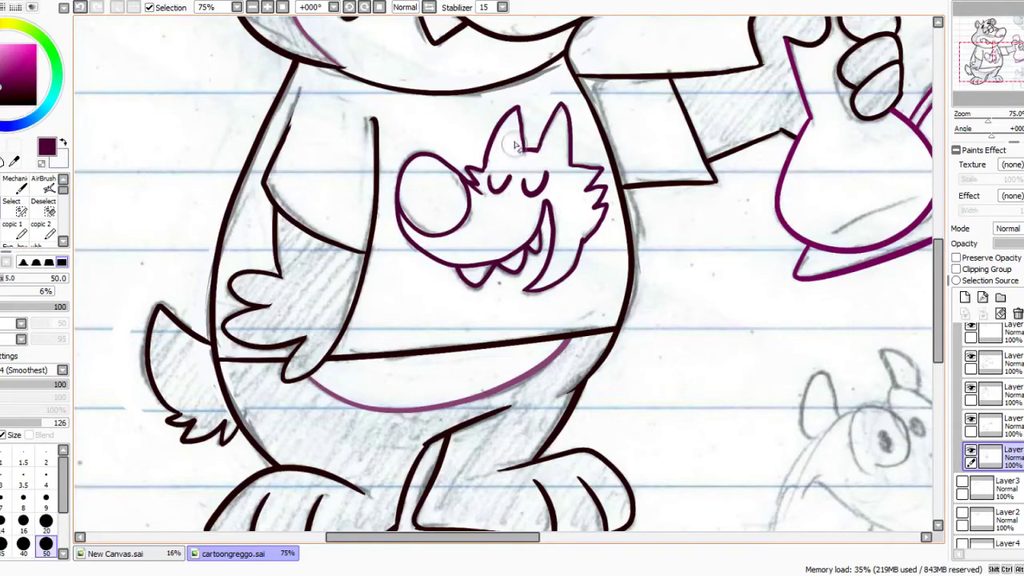
# - Start dark blue colour at the shoulder, hide the scanned sketch on Layer1 and reselect the lowest layer in the thicc folder
pyautogui.moveTo(441, 179); pyautogui.dragTo(430, 110)
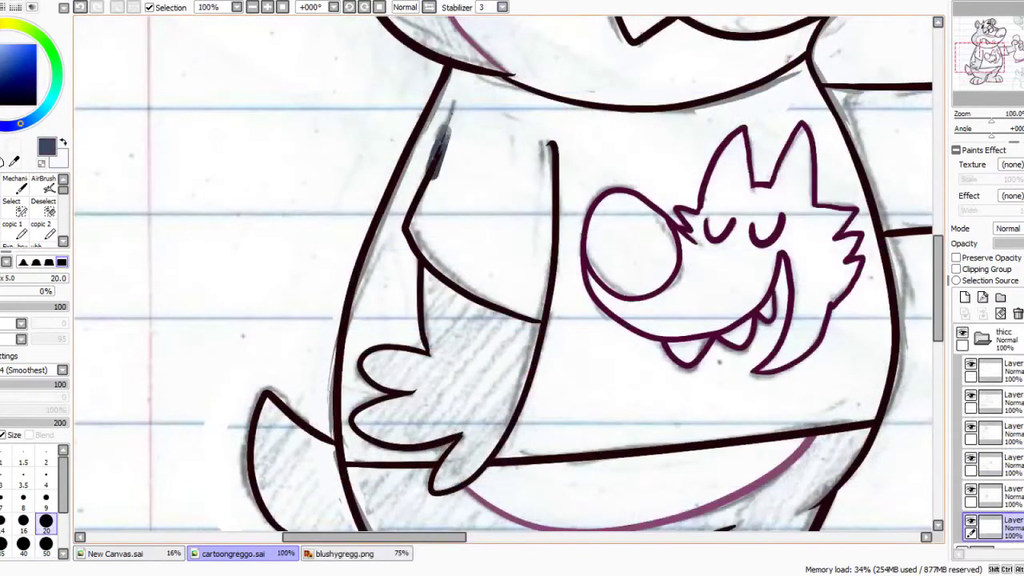
pyautogui.scroll(-3, 984, 469)
pyautogui.click(962, 526)
pyautogui.click(984, 502)
pyautogui.click(963, 495)
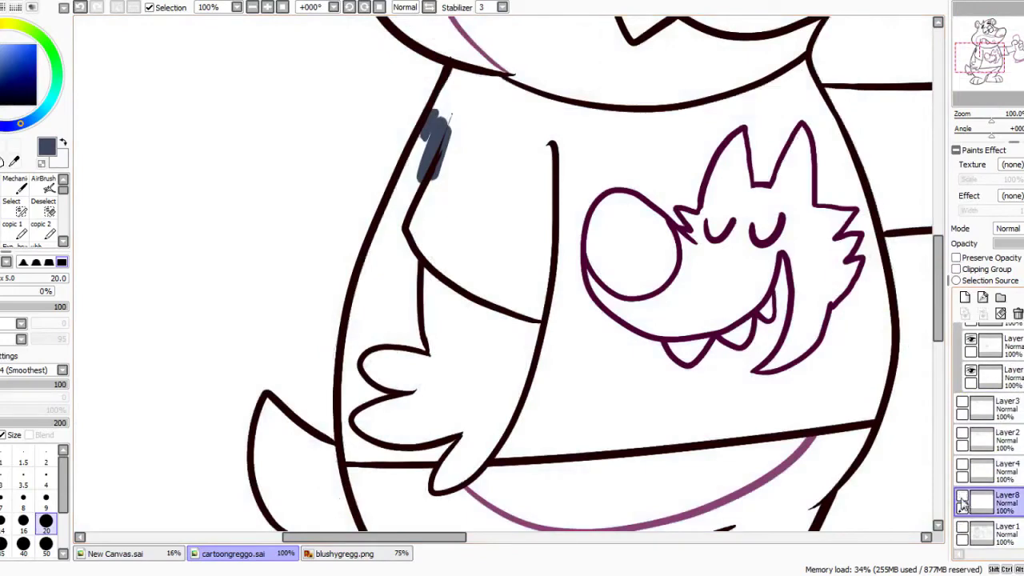
pyautogui.click(1008, 377)
# - Paint a dark blue border just inside the outlines of the bear's torso, tail, legs and feet with the size 20 brush
pyautogui.moveTo(448, 118); pyautogui.dragTo(414, 190)
pyautogui.moveTo(362, 439)
pyautogui.mouseDown()
pyautogui.moveTo(358, 453)
pyautogui.moveTo(349, 344)
pyautogui.moveTo(392, 217)
pyautogui.moveTo(464, 110)
pyautogui.moveTo(432, 194)
pyautogui.mouseUp()
pyautogui.moveTo(296, 400)
pyautogui.mouseDown()
pyautogui.moveTo(380, 196)
pyautogui.moveTo(407, 202)
pyautogui.mouseUp()
pyautogui.moveTo(380, 205); pyautogui.dragTo(442, 257)
pyautogui.moveTo(373, 205)
pyautogui.mouseDown()
pyautogui.moveTo(375, 287)
pyautogui.moveTo(402, 333)
pyautogui.moveTo(398, 352)
pyautogui.moveTo(438, 339)
pyautogui.moveTo(415, 375)
pyautogui.moveTo(428, 372)
pyautogui.moveTo(480, 324)
pyautogui.mouseUp()
pyautogui.moveTo(632, 520); pyautogui.dragTo(607, 335)
pyautogui.moveTo(463, 152)
pyautogui.mouseDown()
pyautogui.moveTo(516, 222)
pyautogui.moveTo(426, 312)
pyautogui.moveTo(502, 344)
pyautogui.moveTo(556, 339)
pyautogui.moveTo(661, 296)
pyautogui.moveTo(676, 226)
pyautogui.moveTo(724, 172)
pyautogui.moveTo(745, 185)
pyautogui.mouseUp()
pyautogui.moveTo(700, 304)
pyautogui.mouseDown()
pyautogui.moveTo(745, 195)
pyautogui.moveTo(731, 256)
pyautogui.mouseUp()
pyautogui.moveTo(885, 282); pyautogui.dragTo(614, 294)
pyautogui.moveTo(452, 310)
pyautogui.mouseDown()
pyautogui.moveTo(650, 321)
pyautogui.moveTo(702, 304)
pyautogui.moveTo(706, 256)
pyautogui.moveTo(652, 224)
pyautogui.moveTo(564, 245)
pyautogui.moveTo(605, 182)
pyautogui.moveTo(633, 108)
pyautogui.moveTo(620, 360)
pyautogui.moveTo(652, 297)
pyautogui.moveTo(672, 186)
pyautogui.moveTo(669, 132)
pyautogui.moveTo(672, 412)
pyautogui.moveTo(578, 173)
pyautogui.mouseUp()
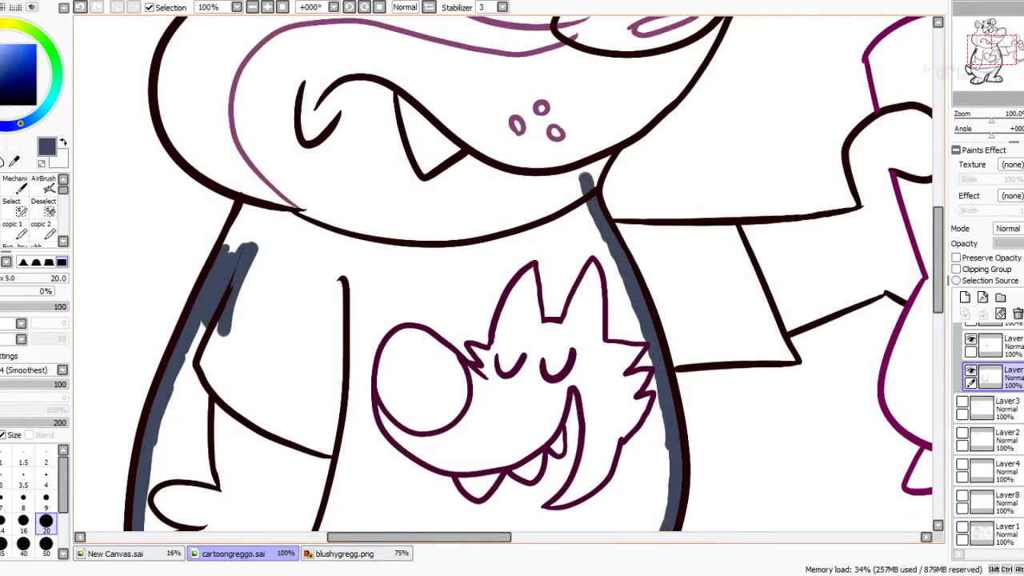
# - Paint the dark blue border inside the head, along the cheek, snout, hair tufts and ears
pyautogui.moveTo(222, 254)
pyautogui.mouseDown()
pyautogui.moveTo(370, 449)
pyautogui.moveTo(398, 392)
pyautogui.mouseUp()
pyautogui.moveTo(416, 96)
pyautogui.mouseDown()
pyautogui.moveTo(396, 170)
pyautogui.moveTo(322, 243)
pyautogui.moveTo(309, 328)
pyautogui.moveTo(380, 378)
pyautogui.mouseUp()
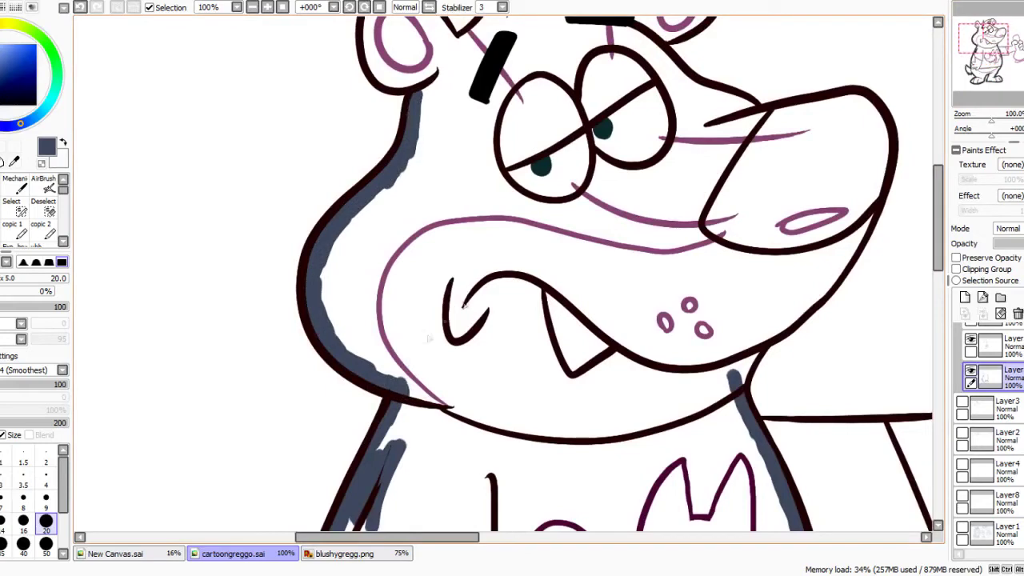
pyautogui.moveTo(740, 372)
pyautogui.mouseDown()
pyautogui.moveTo(764, 335)
pyautogui.moveTo(811, 296)
pyautogui.moveTo(874, 198)
pyautogui.moveTo(878, 116)
pyautogui.moveTo(760, 116)
pyautogui.moveTo(691, 91)
pyautogui.mouseUp()
pyautogui.moveTo(652, 51)
pyautogui.mouseDown()
pyautogui.moveTo(804, 151)
pyautogui.moveTo(838, 90)
pyautogui.moveTo(839, 56)
pyautogui.moveTo(780, 34)
pyautogui.moveTo(772, 112)
pyautogui.mouseUp()
pyautogui.moveTo(628, 118)
pyautogui.mouseDown()
pyautogui.moveTo(748, 32)
pyautogui.moveTo(688, 68)
pyautogui.moveTo(718, 83)
pyautogui.moveTo(700, 80)
pyautogui.mouseUp()
pyautogui.moveTo(756, 116); pyautogui.dragTo(704, 115)
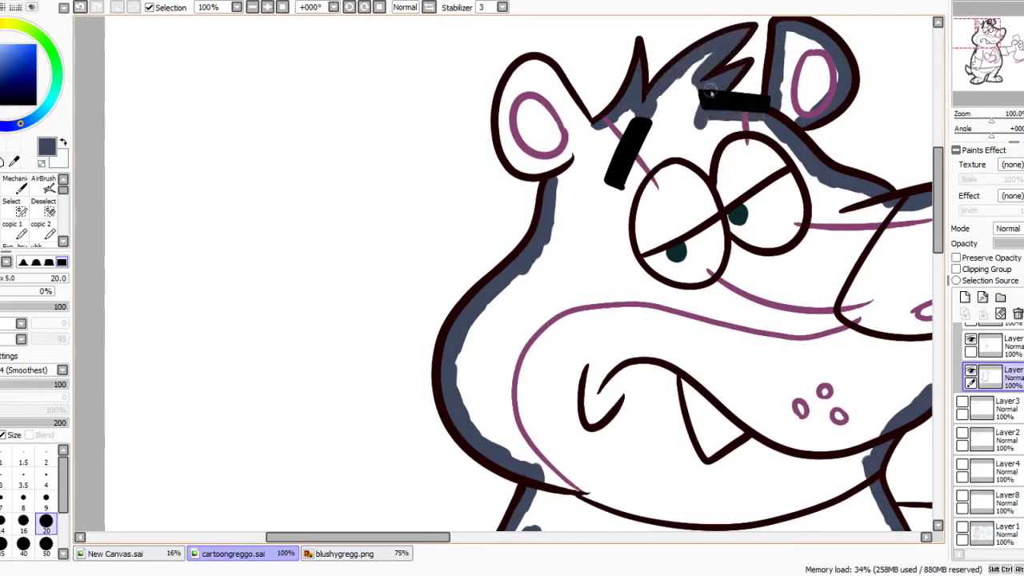
pyautogui.moveTo(588, 126)
pyautogui.mouseDown()
pyautogui.moveTo(558, 88)
pyautogui.moveTo(508, 98)
pyautogui.moveTo(519, 164)
pyautogui.moveTo(565, 182)
pyautogui.mouseUp()
pyautogui.press('ctrl')
pyautogui.click(480, 344)
pyautogui.click(80, 7)
# - Divide the head with a vertical dark blue stroke, close the neck edge and try to bucket-fill the enclosed areas
pyautogui.click(252, 7)
pyautogui.click(252, 7)
pyautogui.click(252, 7)
pyautogui.moveTo(937, 240); pyautogui.dragTo(937, 282)
pyautogui.moveTo(576, 373)
pyautogui.mouseDown()
pyautogui.moveTo(588, 211)
pyautogui.moveTo(579, 90)
pyautogui.mouseUp()
pyautogui.moveTo(520, 212); pyautogui.dragTo(628, 201)
pyautogui.press('g')
pyautogui.click(512, 270)
pyautogui.click(612, 319)
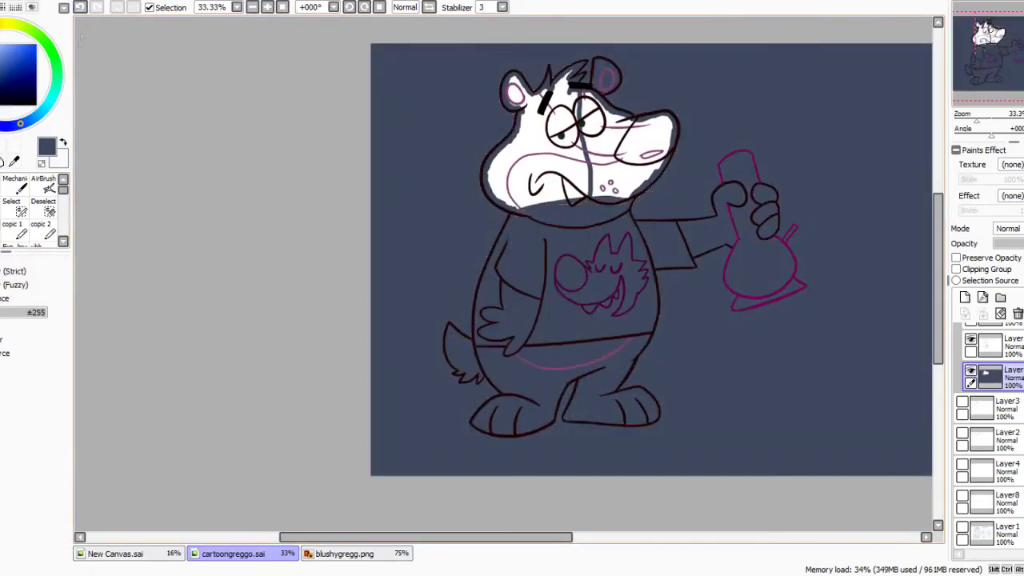
pyautogui.hotkey('ctrl', 'z')
# - Fill the head and one half of the body dark blue, separating the torso with a vertical stroke down its middle
pyautogui.click(528, 152)
pyautogui.press('n')
pyautogui.click(267, 7)
pyautogui.click(267, 7)
pyautogui.click(267, 7)
pyautogui.moveTo(704, 56); pyautogui.dragTo(394, 510)
pyautogui.moveTo(478, 110)
pyautogui.mouseDown()
pyautogui.moveTo(473, 183)
pyautogui.moveTo(510, 169)
pyautogui.mouseUp()
pyautogui.moveTo(501, 109); pyautogui.dragTo(522, 163)
pyautogui.moveTo(520, 456); pyautogui.dragTo(486, 148)
pyautogui.moveTo(532, 243); pyautogui.dragTo(440, 233)
pyautogui.click(993, 72)
pyautogui.click(252, 7)
pyautogui.click(253, 8)
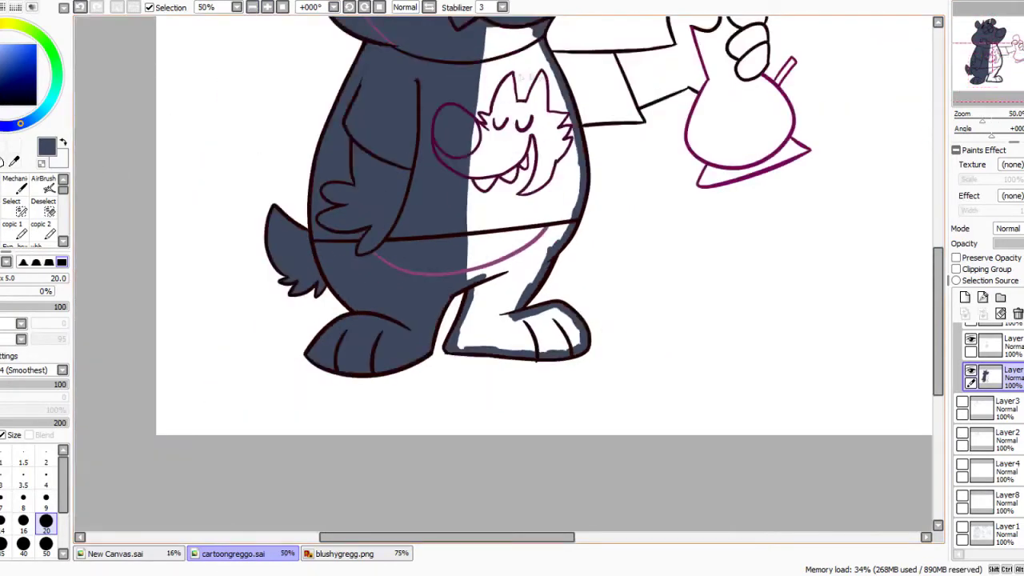
# - Divide the unfilled side of the torso and leg with dark blue strokes and bucket-fill the sections
pyautogui.moveTo(552, 73); pyautogui.dragTo(480, 78)
pyautogui.moveTo(583, 183); pyautogui.dragTo(470, 183)
pyautogui.moveTo(538, 265); pyautogui.dragTo(472, 277)
pyautogui.moveTo(502, 349); pyautogui.dragTo(508, 271)
pyautogui.click(43, 189)
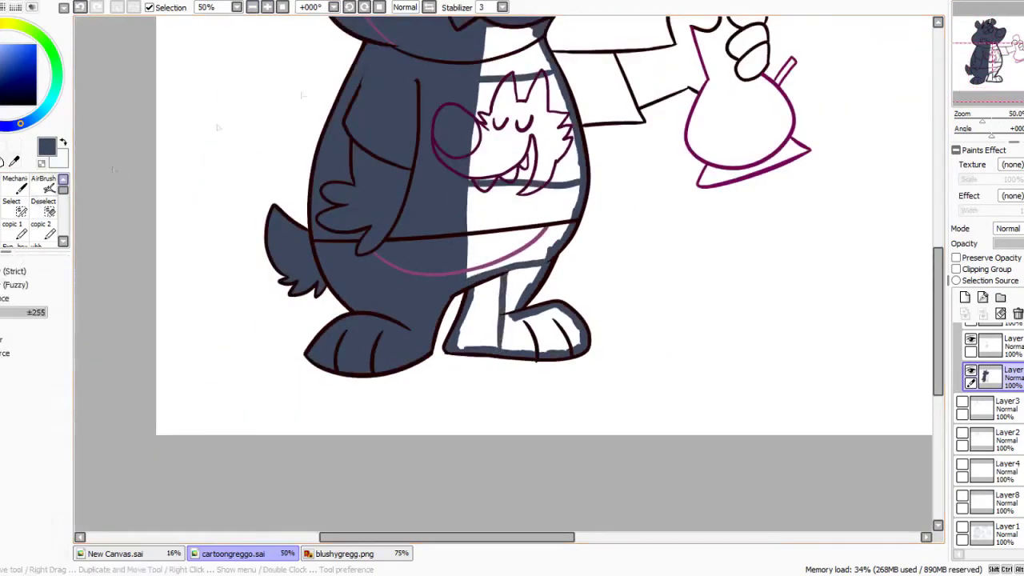
pyautogui.click(512, 56)
pyautogui.click(520, 148)
pyautogui.click(516, 208)
pyautogui.click(528, 328)
# - Close the gap at the top of the inner leg and fill the remaining leg section dark blue
pyautogui.click(483, 320)
pyautogui.click(80, 7)
pyautogui.press('n')
pyautogui.moveTo(473, 301); pyautogui.dragTo(500, 280)
pyautogui.press('g')
pyautogui.click(484, 320)
# - Block in the outstretched arm, sleeve, gripping hand and flask with dark blue along the inside of their outlines
pyautogui.press('n')
pyautogui.moveTo(560, 128); pyautogui.dragTo(414, 385)
pyautogui.click(269, 7)
pyautogui.click(269, 7)
pyautogui.moveTo(512, 400); pyautogui.dragTo(460, 195)
pyautogui.moveTo(436, 276)
pyautogui.mouseDown()
pyautogui.moveTo(312, 276)
pyautogui.moveTo(392, 176)
pyautogui.moveTo(368, 144)
pyautogui.mouseUp()
pyautogui.moveTo(254, 148)
pyautogui.mouseDown()
pyautogui.moveTo(376, 151)
pyautogui.moveTo(530, 122)
pyautogui.mouseUp()
pyautogui.moveTo(530, 124)
pyautogui.mouseDown()
pyautogui.moveTo(481, 236)
pyautogui.moveTo(481, 223)
pyautogui.mouseUp()
pyautogui.moveTo(461, 220)
pyautogui.mouseDown()
pyautogui.moveTo(455, 200)
pyautogui.moveTo(496, 134)
pyautogui.mouseUp()
pyautogui.moveTo(627, 164)
pyautogui.mouseDown()
pyautogui.moveTo(560, 124)
pyautogui.moveTo(554, 68)
pyautogui.moveTo(484, 57)
pyautogui.moveTo(480, 128)
pyautogui.mouseUp()
pyautogui.moveTo(382, 342)
pyautogui.mouseDown()
pyautogui.moveTo(458, 307)
pyautogui.moveTo(502, 349)
pyautogui.moveTo(480, 416)
pyautogui.moveTo(542, 460)
pyautogui.mouseUp()
pyautogui.moveTo(503, 501)
pyautogui.mouseDown()
pyautogui.moveTo(480, 293)
pyautogui.moveTo(491, 264)
pyautogui.moveTo(550, 277)
pyautogui.moveTo(685, 225)
pyautogui.moveTo(636, 103)
pyautogui.moveTo(602, 84)
pyautogui.mouseUp()
pyautogui.moveTo(602, 84)
pyautogui.mouseDown()
pyautogui.moveTo(564, 232)
pyautogui.moveTo(537, 207)
pyautogui.mouseUp()
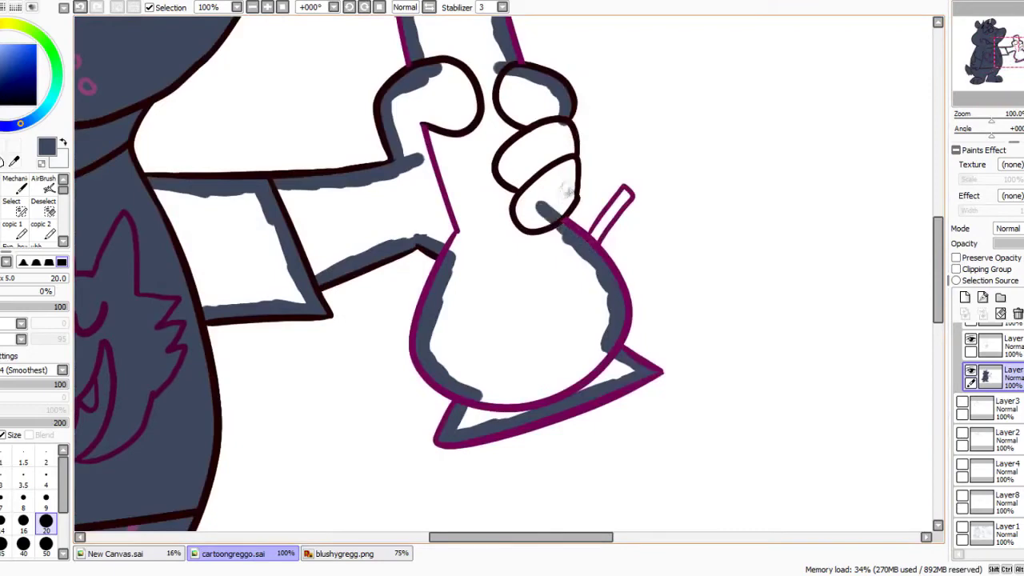
pyautogui.moveTo(569, 145); pyautogui.dragTo(547, 213)
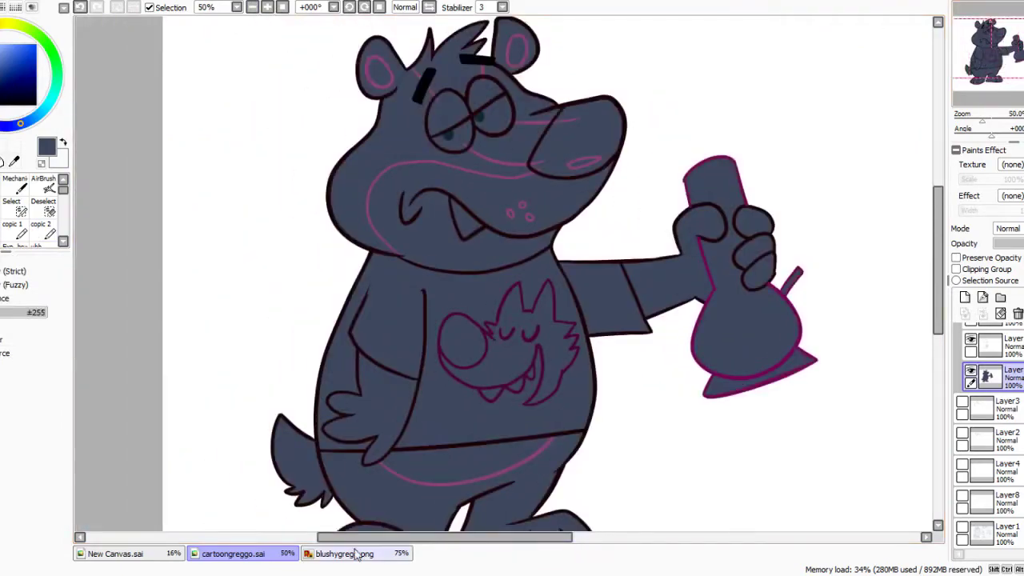
# - Sample light grey from blushygregg.png and paint the bear's hair tuft, forehead stripe and inner ears
pyautogui.click(356, 553)
pyautogui.click(240, 554)
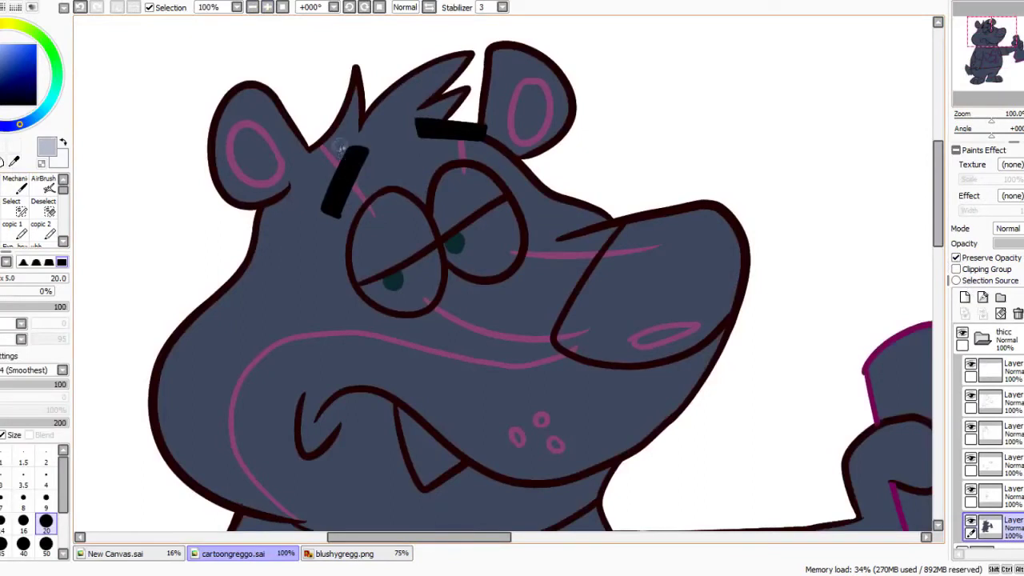
pyautogui.moveTo(340, 148); pyautogui.dragTo(335, 144)
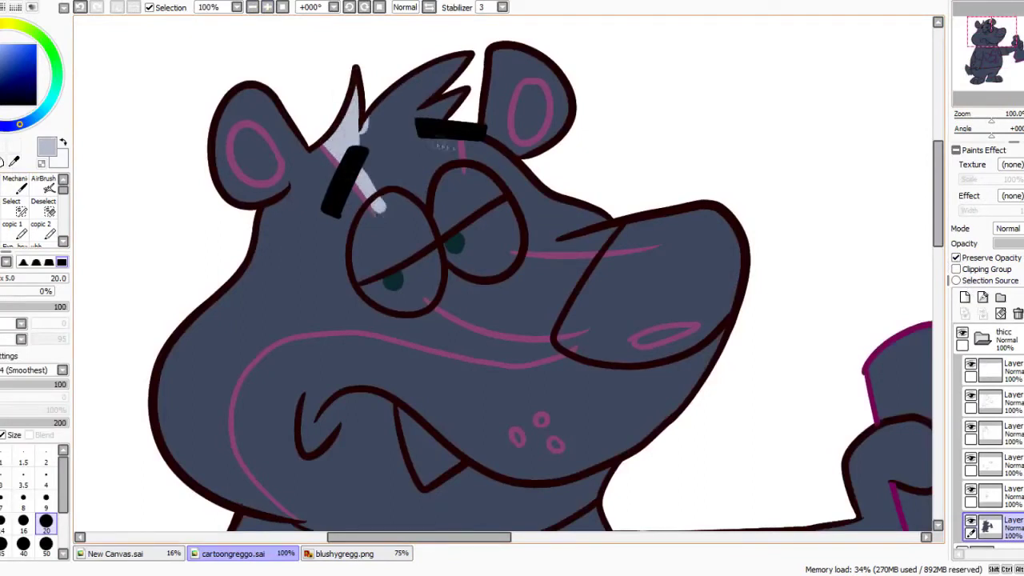
pyautogui.moveTo(446, 144)
pyautogui.mouseDown()
pyautogui.moveTo(440, 64)
pyautogui.moveTo(376, 136)
pyautogui.moveTo(376, 176)
pyautogui.moveTo(404, 204)
pyautogui.mouseUp()
pyautogui.moveTo(418, 152)
pyautogui.mouseDown()
pyautogui.moveTo(416, 207)
pyautogui.moveTo(447, 182)
pyautogui.mouseUp()
pyautogui.moveTo(999, 38); pyautogui.dragTo(994, 29)
pyautogui.moveTo(504, 160); pyautogui.dragTo(508, 168)
pyautogui.moveTo(268, 199)
pyautogui.mouseDown()
pyautogui.moveTo(224, 196)
pyautogui.moveTo(223, 212)
pyautogui.mouseUp()
# - Paint the stripe along the bridge of the snout light grey
pyautogui.scroll(-4, 415, 180)
pyautogui.moveTo(416, 180)
pyautogui.mouseDown()
pyautogui.moveTo(472, 165)
pyautogui.moveTo(504, 144)
pyautogui.moveTo(510, 166)
pyautogui.moveTo(500, 144)
pyautogui.moveTo(593, 140)
pyautogui.mouseUp()
pyautogui.moveTo(432, 182)
pyautogui.mouseDown()
pyautogui.moveTo(462, 198)
pyautogui.moveTo(538, 207)
pyautogui.moveTo(558, 149)
pyautogui.moveTo(441, 181)
pyautogui.mouseUp()
pyautogui.moveTo(501, 261); pyautogui.dragTo(575, 224)
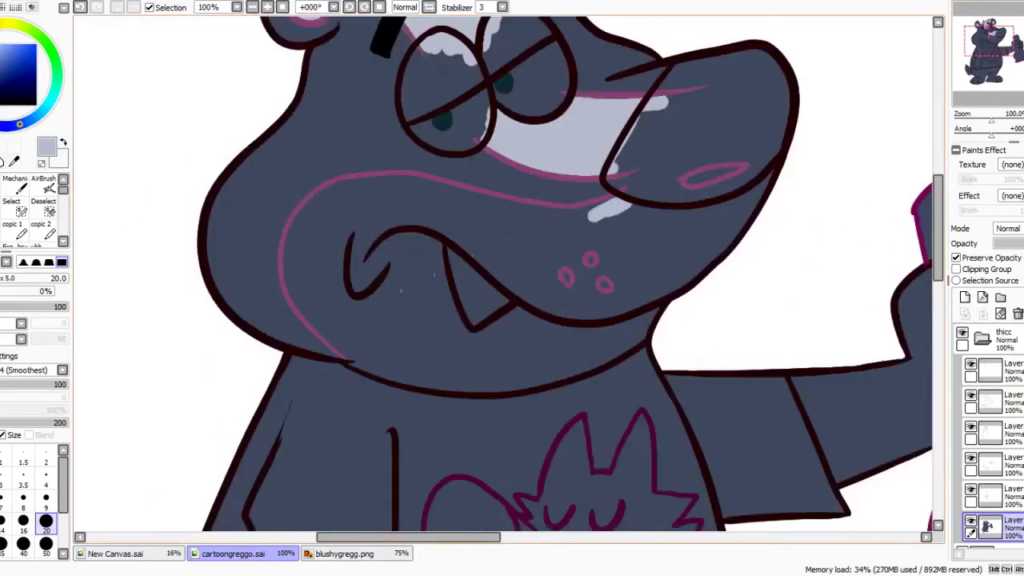
# - Paint a light grey border around the muzzle, bucket-fill its inside and colour the belly patch light grey
pyautogui.moveTo(352, 366)
pyautogui.mouseDown()
pyautogui.moveTo(294, 300)
pyautogui.moveTo(302, 220)
pyautogui.mouseUp()
pyautogui.moveTo(415, 183)
pyautogui.mouseDown()
pyautogui.moveTo(352, 184)
pyautogui.moveTo(319, 202)
pyautogui.moveTo(328, 316)
pyautogui.moveTo(349, 338)
pyautogui.moveTo(458, 197)
pyautogui.moveTo(560, 214)
pyautogui.mouseUp()
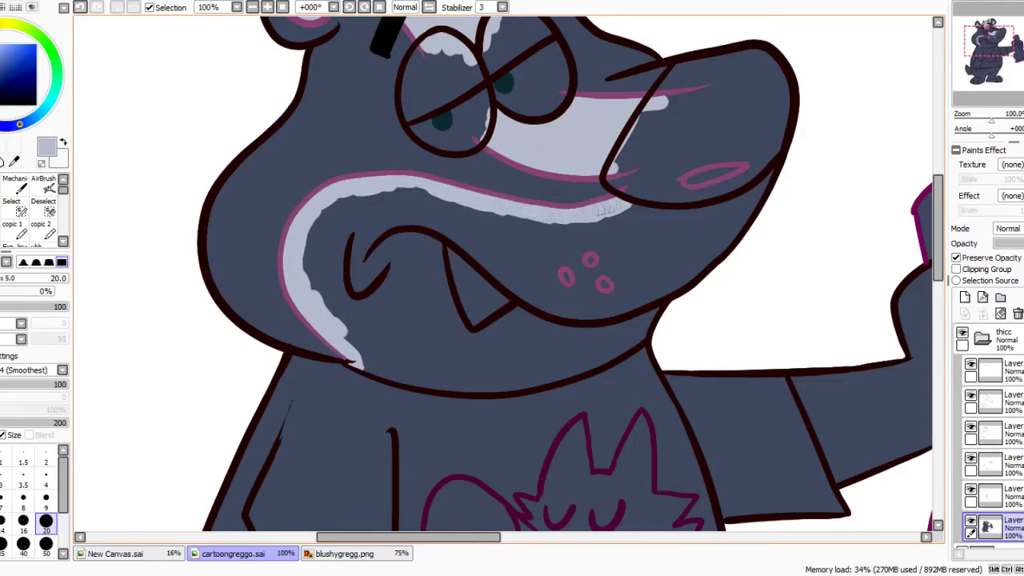
pyautogui.moveTo(632, 206)
pyautogui.mouseDown()
pyautogui.moveTo(732, 206)
pyautogui.moveTo(776, 164)
pyautogui.mouseUp()
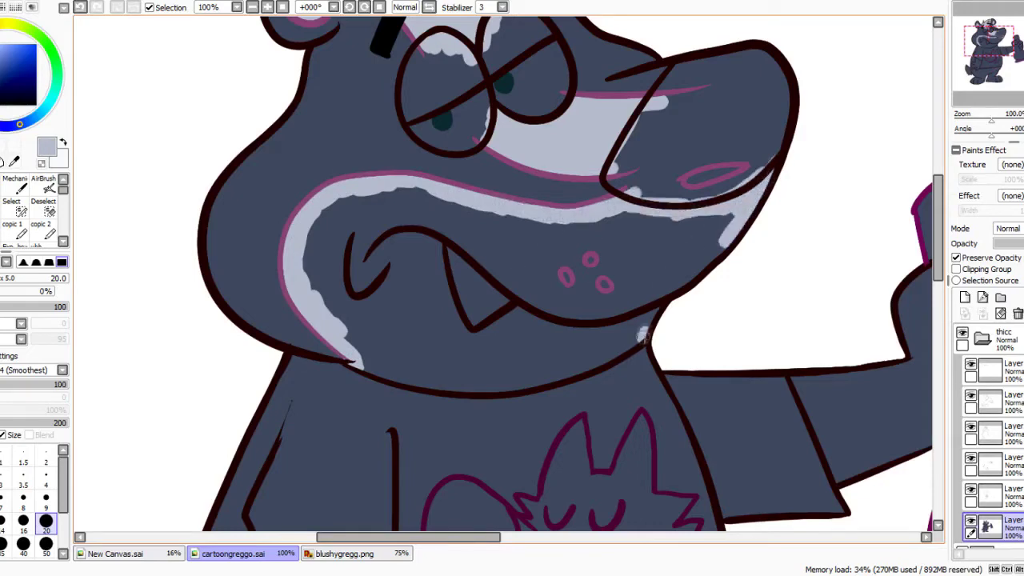
pyautogui.moveTo(643, 336); pyautogui.dragTo(726, 245)
pyautogui.moveTo(366, 366)
pyautogui.mouseDown()
pyautogui.moveTo(552, 379)
pyautogui.moveTo(640, 340)
pyautogui.moveTo(643, 300)
pyautogui.mouseUp()
pyautogui.click(3, 209)
pyautogui.click(360, 320)
pyautogui.click(4, 188)
pyautogui.moveTo(989, 40); pyautogui.dragTo(986, 72)
pyautogui.moveTo(382, 232)
pyautogui.mouseDown()
pyautogui.moveTo(424, 254)
pyautogui.moveTo(520, 260)
pyautogui.moveTo(612, 232)
pyautogui.moveTo(712, 170)
pyautogui.moveTo(400, 220)
pyautogui.mouseUp()
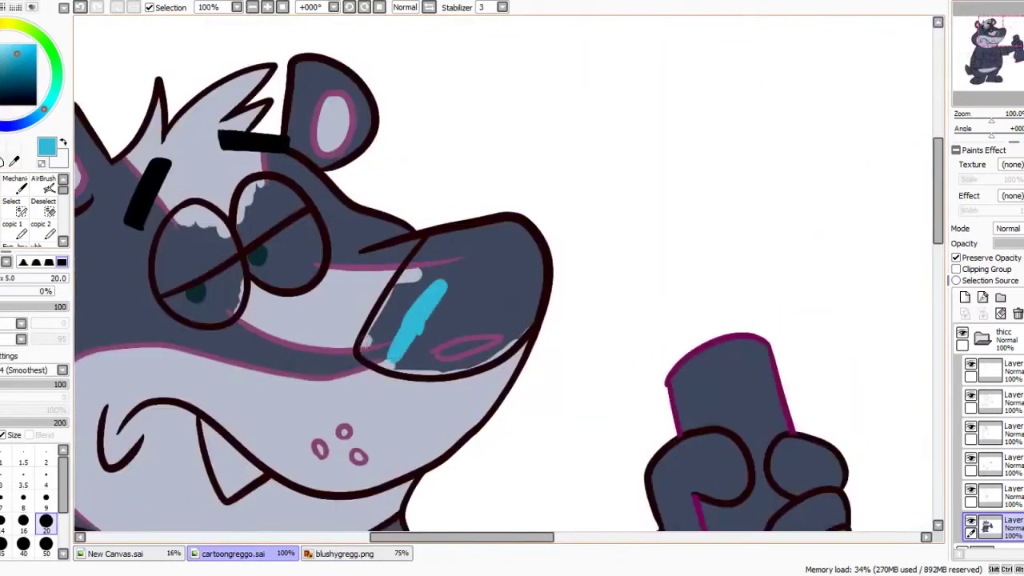
# - Paint a cyan border inside the bear's nose and bucket-fill the nose cyan
pyautogui.moveTo(364, 352); pyautogui.dragTo(398, 296)
pyautogui.moveTo(429, 240)
pyautogui.mouseDown()
pyautogui.moveTo(386, 309)
pyautogui.moveTo(374, 358)
pyautogui.mouseUp()
pyautogui.moveTo(440, 370)
pyautogui.mouseDown()
pyautogui.moveTo(498, 354)
pyautogui.moveTo(536, 308)
pyautogui.moveTo(520, 230)
pyautogui.moveTo(432, 240)
pyautogui.mouseUp()
pyautogui.press('g')
pyautogui.click(480, 280)
pyautogui.press('n')
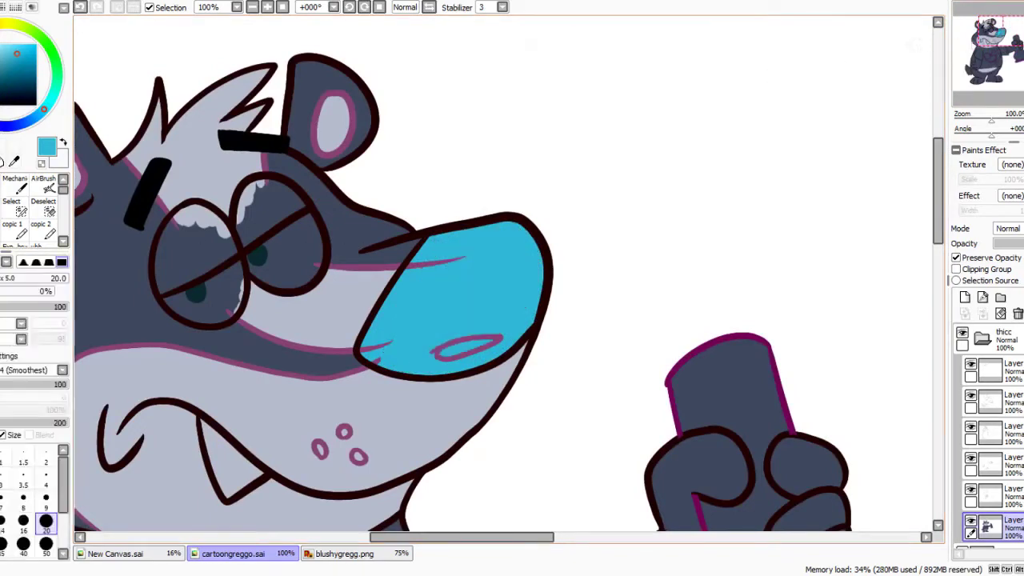
# - Sample the dark blue fur colour and paint over the stray light grey inside the eyelids
pyautogui.moveTo(267, 302); pyautogui.dragTo(549, 206)
pyautogui.rightClick(480, 220)
pyautogui.moveTo(516, 142); pyautogui.dragTo(473, 114)
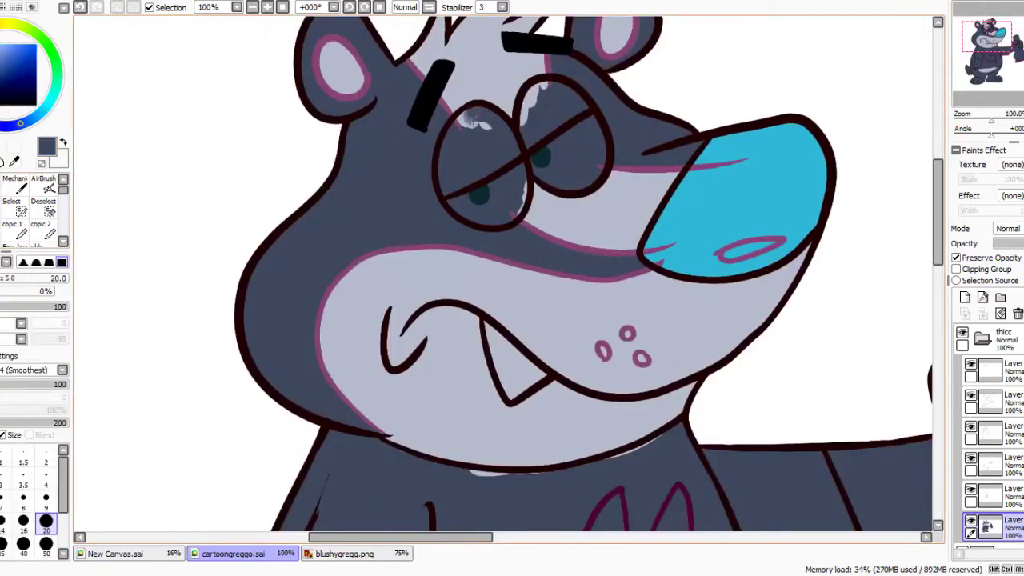
# - Sample yellow-green from blushygregg.png and paint the visible part of both eyes around the pupils
pyautogui.click(344, 554)
pyautogui.rightClick(552, 138)
pyautogui.click(233, 554)
pyautogui.moveTo(450, 202); pyautogui.dragTo(456, 205)
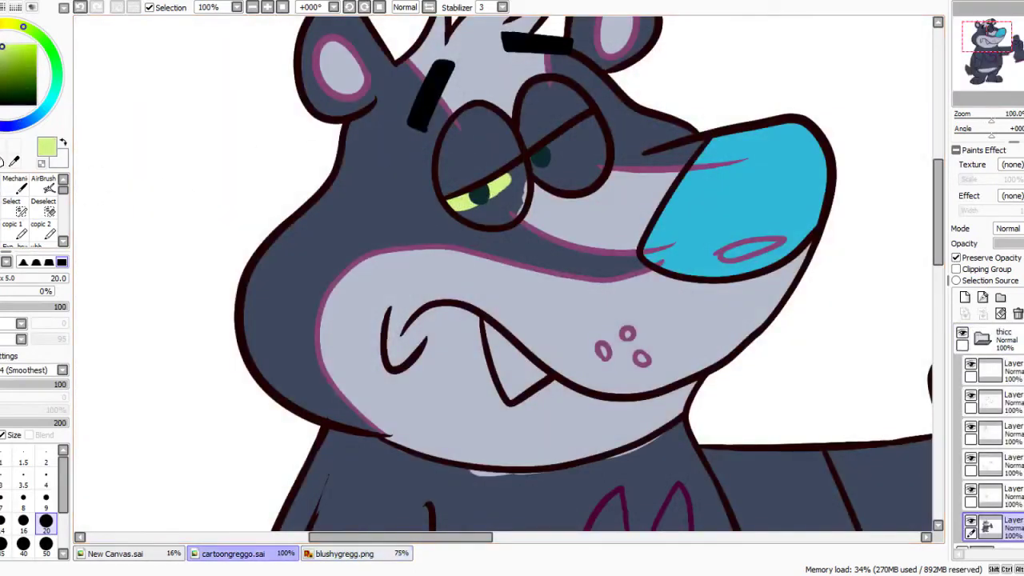
pyautogui.moveTo(488, 200)
pyautogui.mouseDown()
pyautogui.moveTo(462, 210)
pyautogui.moveTo(499, 216)
pyautogui.moveTo(517, 196)
pyautogui.moveTo(511, 178)
pyautogui.moveTo(509, 204)
pyautogui.moveTo(590, 120)
pyautogui.moveTo(553, 174)
pyautogui.moveTo(574, 184)
pyautogui.moveTo(596, 170)
pyautogui.moveTo(590, 129)
pyautogui.moveTo(566, 170)
pyautogui.mouseUp()
# - Sample cream from the blushygregg.png reference and colour the bear's fang
pyautogui.moveTo(994, 59); pyautogui.dragTo(990, 92)
pyautogui.click(344, 554)
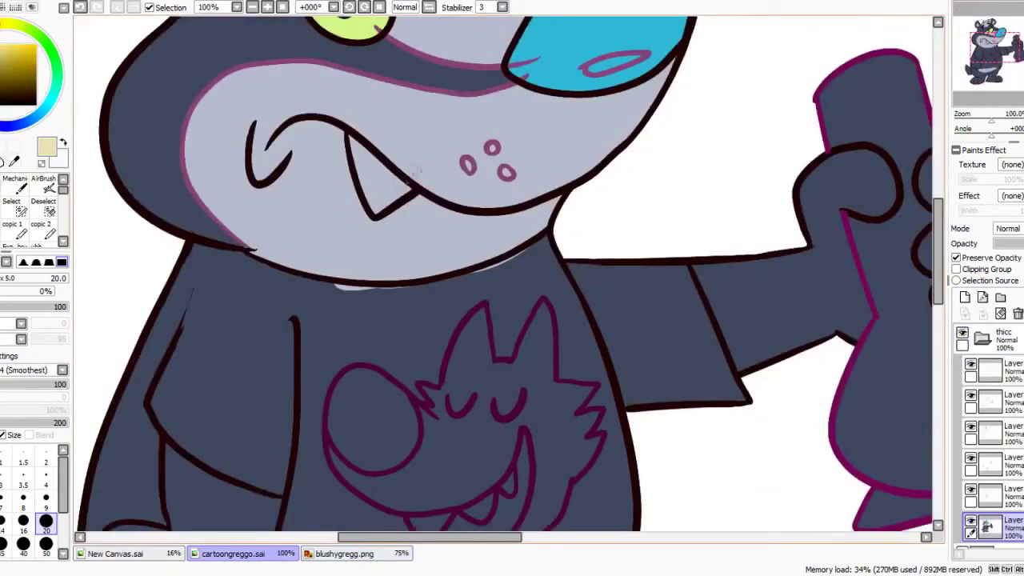
pyautogui.moveTo(374, 215); pyautogui.dragTo(406, 192)
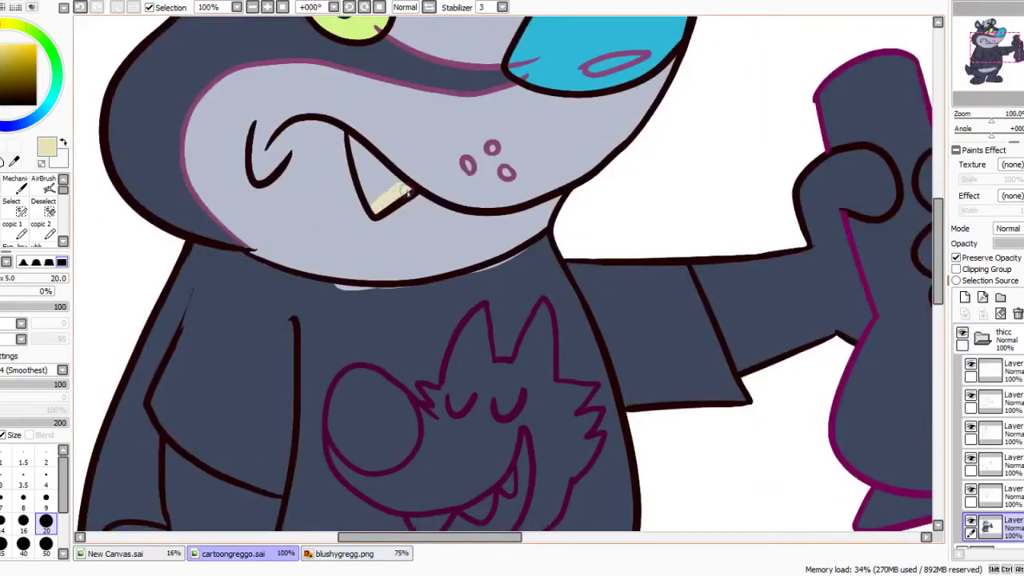
pyautogui.moveTo(352, 140); pyautogui.dragTo(388, 191)
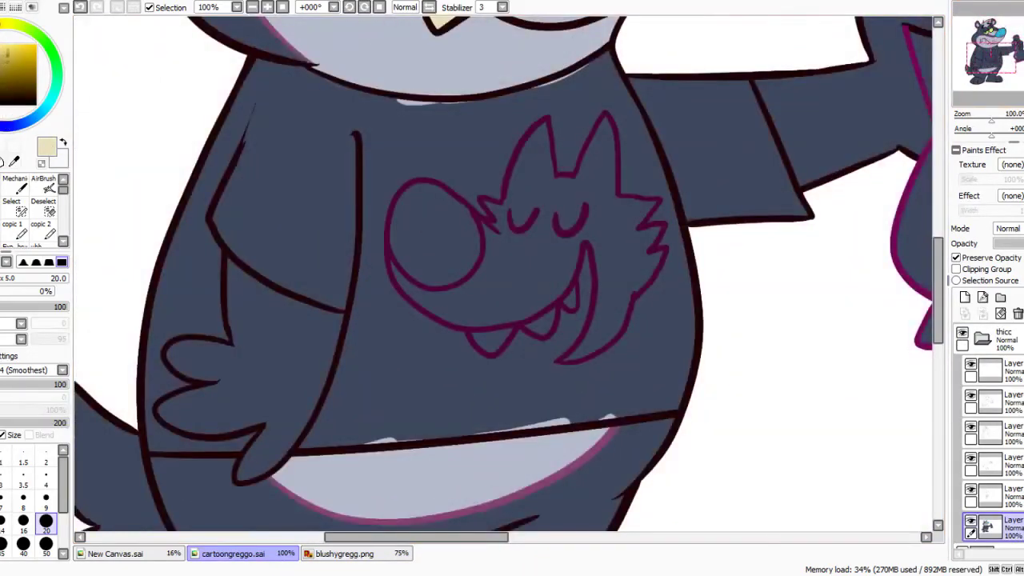
# - Choose a light orange and paint it along the shirt's collar and down its outer side beside the lowered arm
pyautogui.click(8, 44)
pyautogui.moveTo(480, 116); pyautogui.dragTo(428, 119)
pyautogui.moveTo(608, 52); pyautogui.dragTo(506, 106)
pyautogui.moveTo(300, 69)
pyautogui.mouseDown()
pyautogui.moveTo(357, 102)
pyautogui.moveTo(386, 105)
pyautogui.mouseUp()
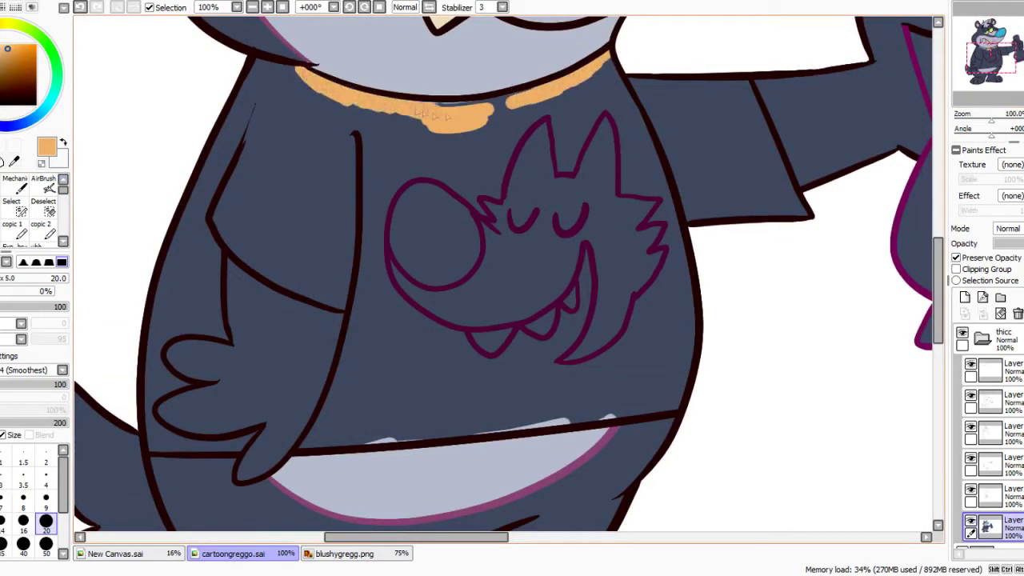
pyautogui.moveTo(302, 64); pyautogui.dragTo(269, 74)
pyautogui.moveTo(154, 457)
pyautogui.mouseDown()
pyautogui.moveTo(153, 356)
pyautogui.moveTo(174, 252)
pyautogui.moveTo(255, 83)
pyautogui.mouseUp()
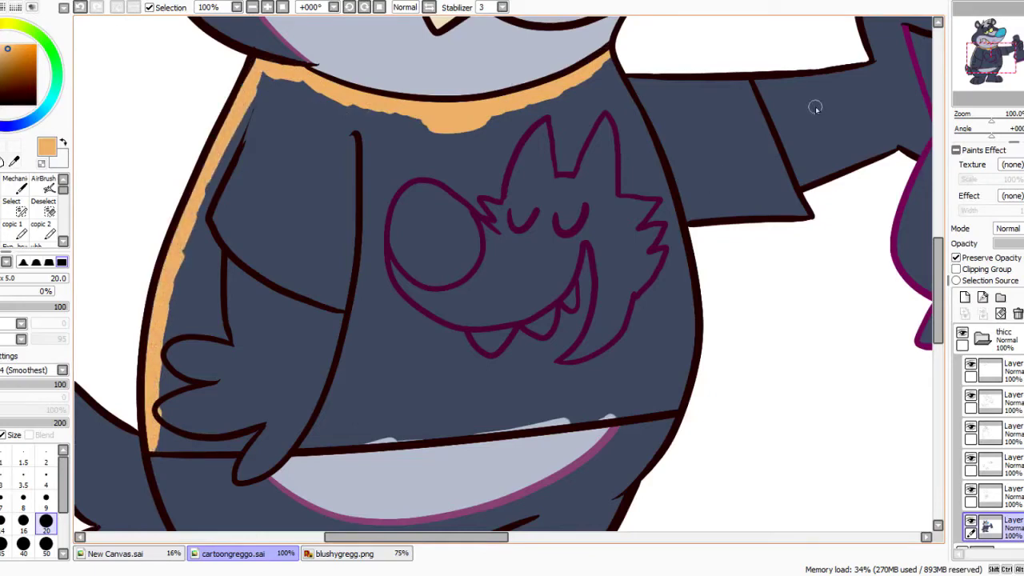
# - Extend the orange border around the lowered arm's sleeve, the hand and the start of the shirt's hem
pyautogui.moveTo(157, 453); pyautogui.dragTo(317, 438)
pyautogui.moveTo(213, 226)
pyautogui.mouseDown()
pyautogui.moveTo(276, 278)
pyautogui.moveTo(362, 313)
pyautogui.mouseUp()
pyautogui.moveTo(316, 445); pyautogui.dragTo(360, 318)
pyautogui.moveTo(225, 342)
pyautogui.mouseDown()
pyautogui.moveTo(215, 239)
pyautogui.moveTo(218, 336)
pyautogui.moveTo(164, 350)
pyautogui.mouseUp()
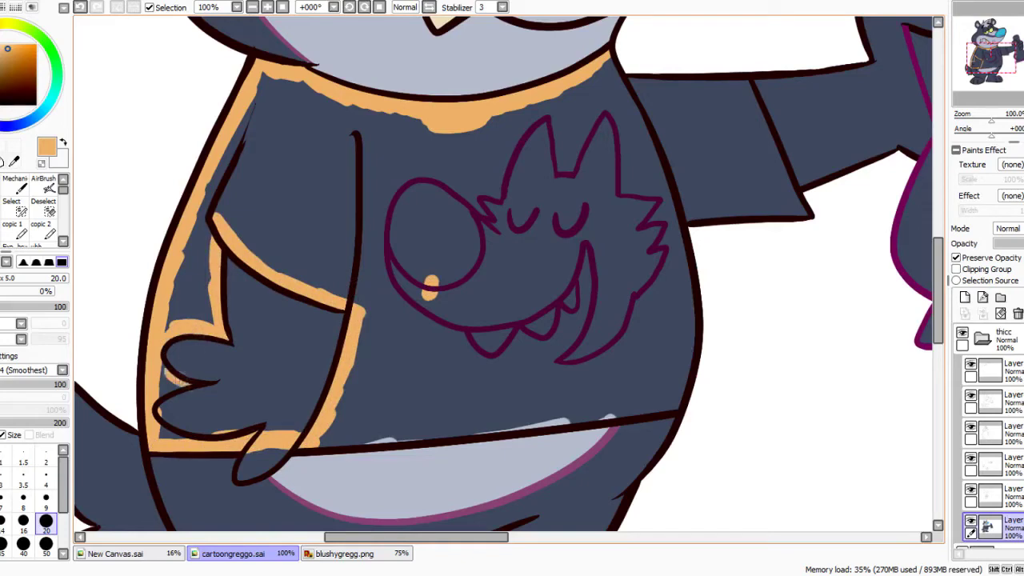
pyautogui.moveTo(320, 441); pyautogui.dragTo(514, 428)
pyautogui.click(80, 9)
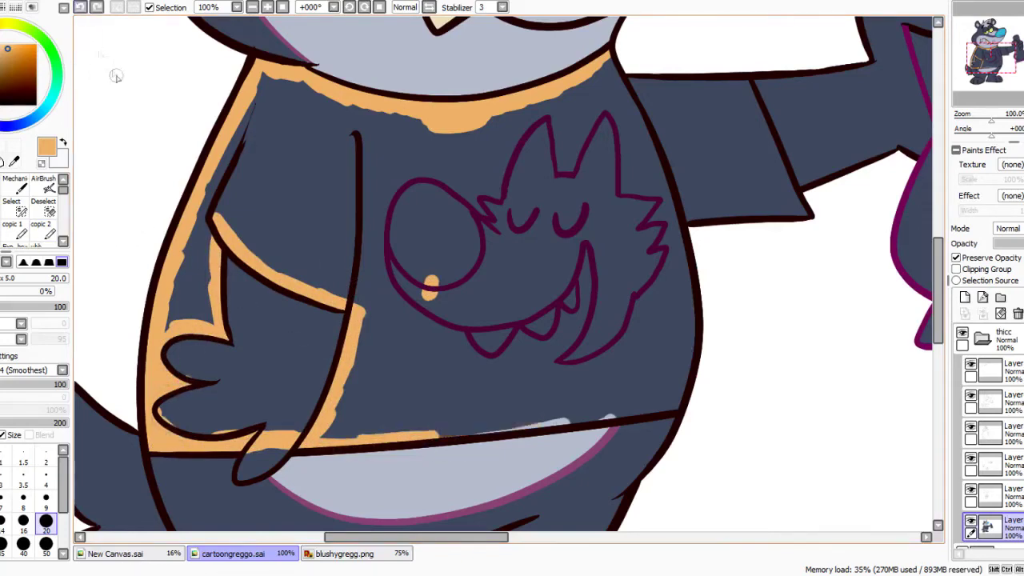
# - Finish the orange border along the hem, far side and outstretched sleeve, and bucket-fill the shirt orange
pyautogui.moveTo(452, 438)
pyautogui.mouseDown()
pyautogui.moveTo(652, 410)
pyautogui.moveTo(688, 254)
pyautogui.mouseUp()
pyautogui.moveTo(612, 60)
pyautogui.mouseDown()
pyautogui.moveTo(640, 184)
pyautogui.moveTo(680, 264)
pyautogui.mouseUp()
pyautogui.moveTo(628, 80)
pyautogui.mouseDown()
pyautogui.moveTo(695, 87)
pyautogui.moveTo(672, 92)
pyautogui.mouseUp()
pyautogui.moveTo(752, 106)
pyautogui.mouseDown()
pyautogui.moveTo(805, 223)
pyautogui.moveTo(689, 220)
pyautogui.mouseUp()
pyautogui.click(8, 207)
pyautogui.click(448, 156)
pyautogui.click(706, 158)
# - Recolour the purple line art of the face markings, belly and wolf print dark navy on its own layer
pyautogui.moveTo(995, 60)
pyautogui.mouseDown()
pyautogui.moveTo(1005, 56)
pyautogui.moveTo(994, 50)
pyautogui.moveTo(992, 71)
pyautogui.mouseUp()
pyautogui.scroll(-2, 861, 134)
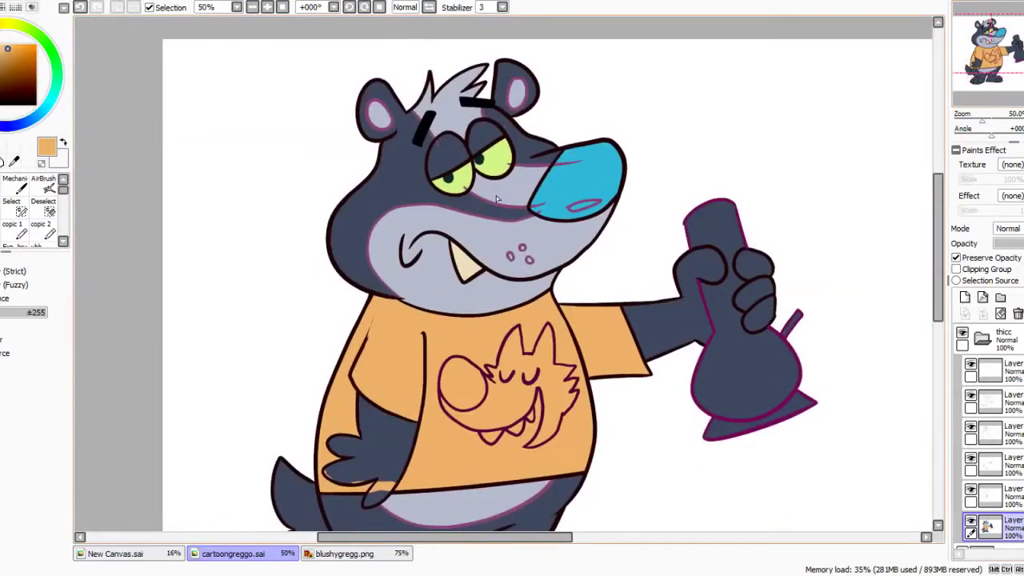
pyautogui.click(970, 397)
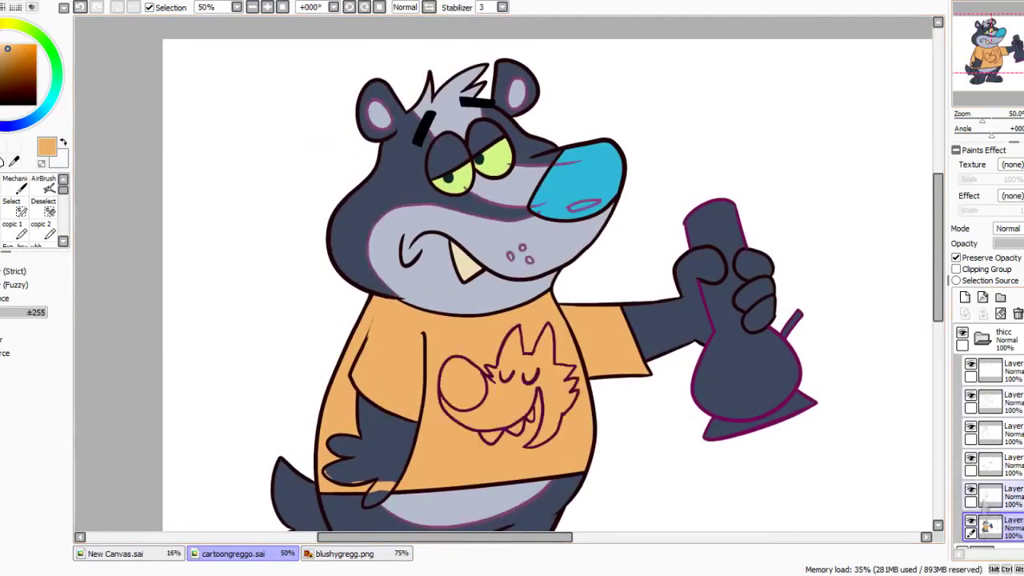
pyautogui.keyDown('alt'); pyautogui.click(357, 195); pyautogui.keyUp('alt')
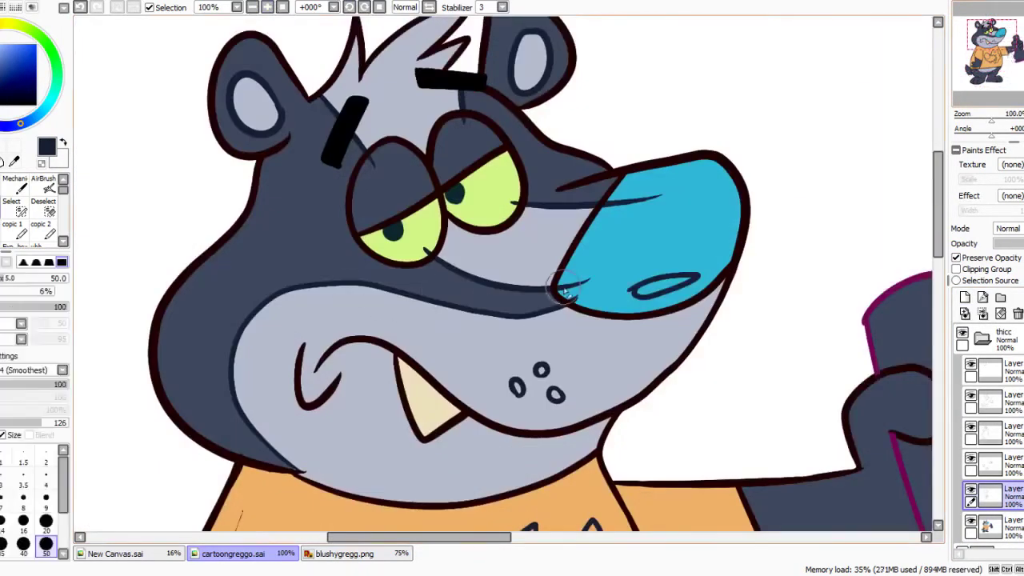
pyautogui.click(956, 258)
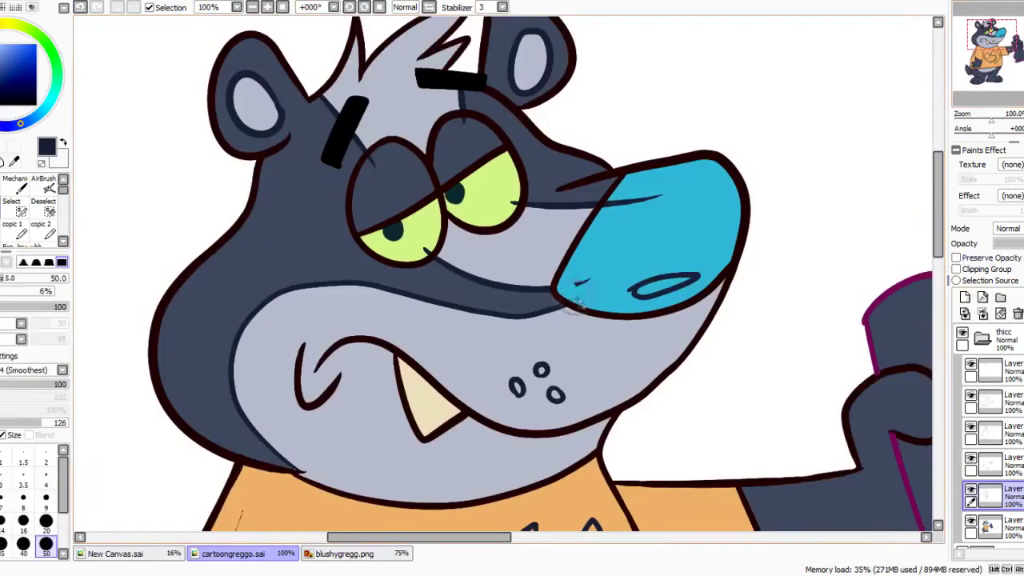
# - Erase the ends of the marking lines that overlap the bear's nose and eyes
pyautogui.hotkey('ctrl', 'z')
pyautogui.click(428, 251)
pyautogui.click(516, 202)
pyautogui.click(464, 121)
pyautogui.click(373, 169)
pyautogui.moveTo(448, 320); pyautogui.dragTo(572, 361)
# - Paint over the orange spill on the lowered hand with dark blue on the flat colour layer
pyautogui.moveTo(982, 68); pyautogui.dragTo(982, 99)
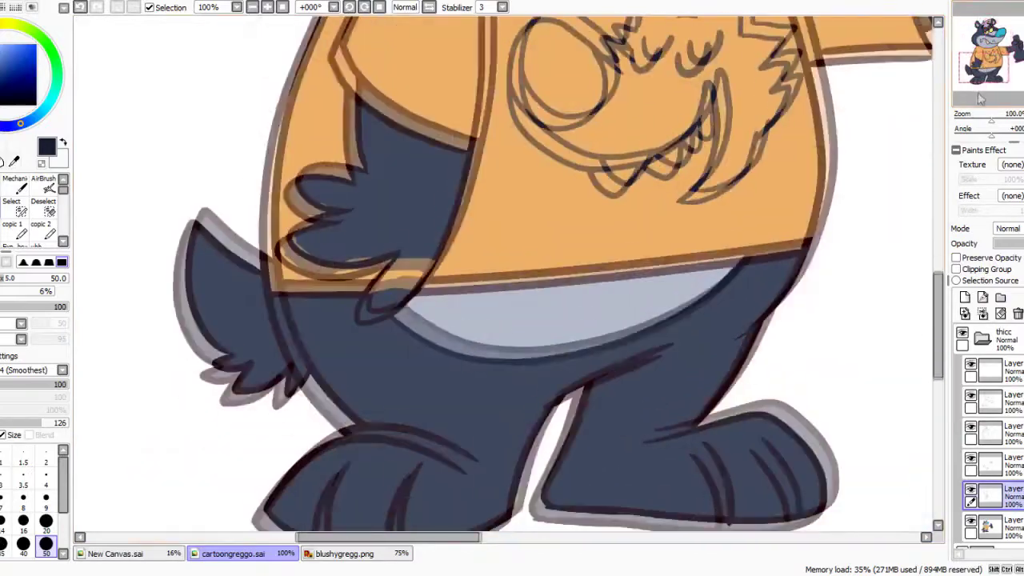
pyautogui.click(1012, 528)
pyautogui.click(14, 161)
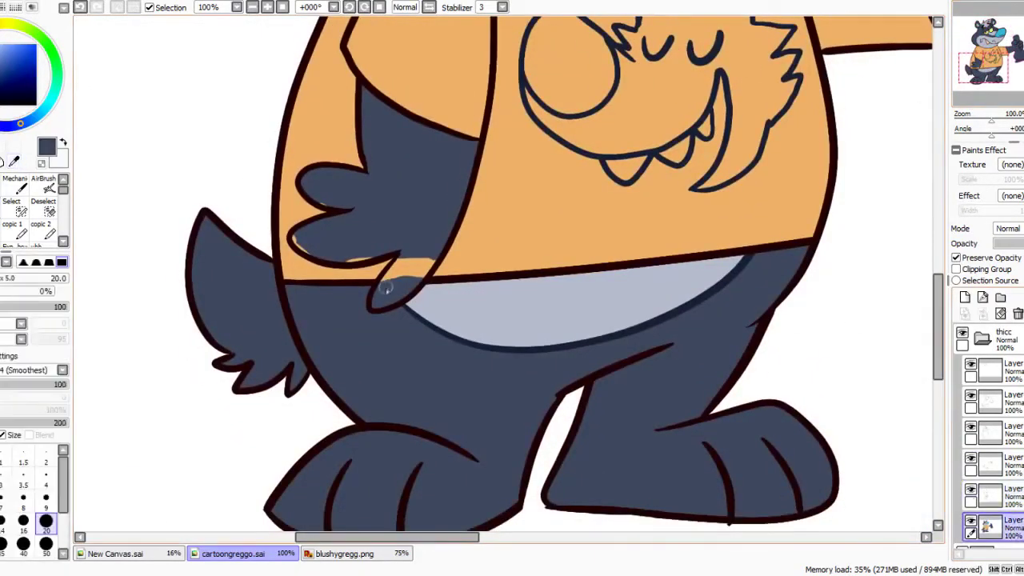
pyautogui.moveTo(388, 283); pyautogui.dragTo(424, 249)
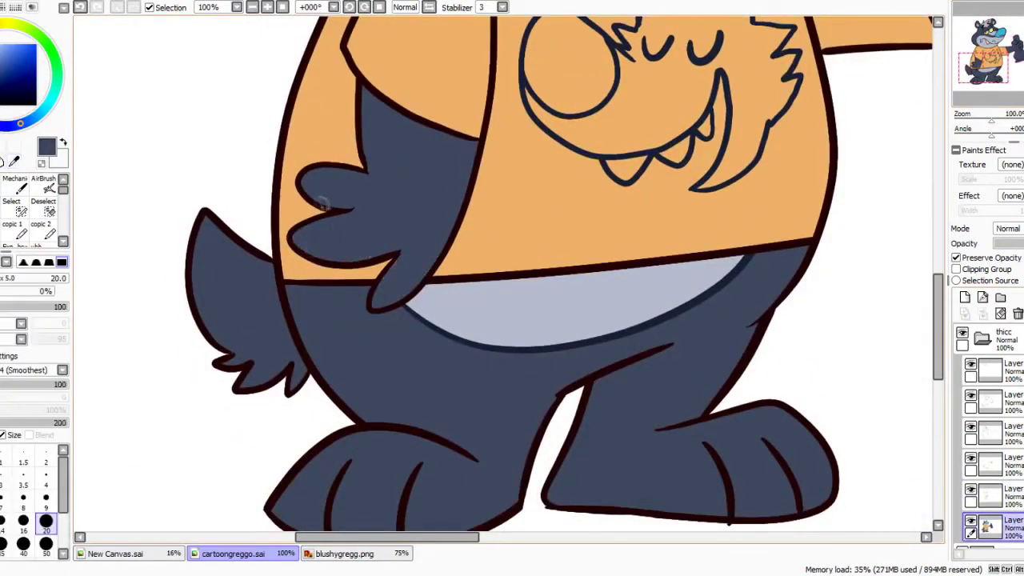
# - Paint a light green border inside the held flask's neck and around the gripping thumb on the flat colour layer
pyautogui.moveTo(997, 56)
pyautogui.mouseDown()
pyautogui.moveTo(1009, 52)
pyautogui.moveTo(1006, 41)
pyautogui.mouseUp()
pyautogui.click(43, 40)
pyautogui.click(6, 50)
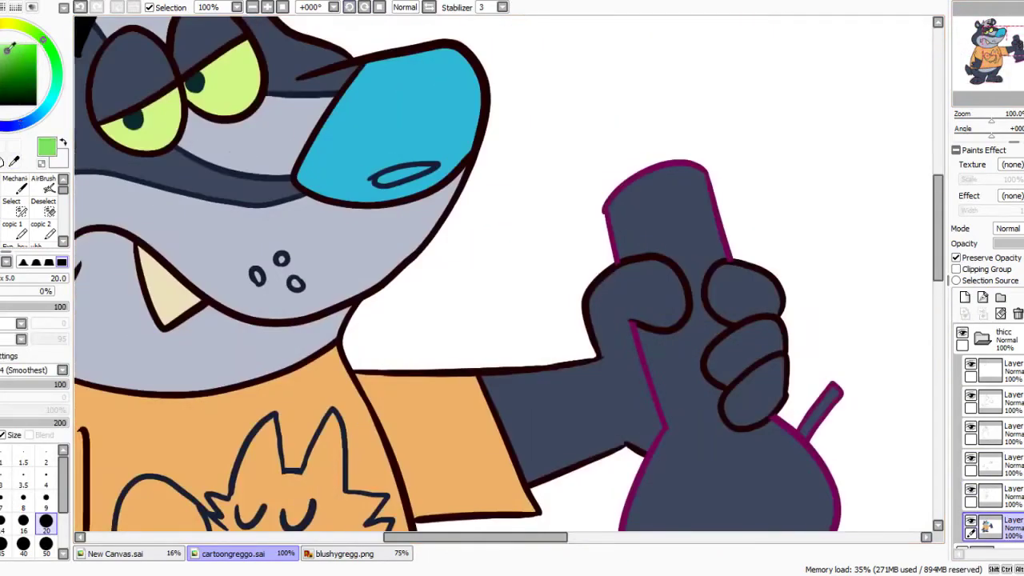
pyautogui.moveTo(688, 276)
pyautogui.mouseDown()
pyautogui.moveTo(712, 252)
pyautogui.moveTo(673, 166)
pyautogui.moveTo(612, 214)
pyautogui.moveTo(620, 250)
pyautogui.mouseUp()
pyautogui.moveTo(1006, 44); pyautogui.dragTo(1010, 49)
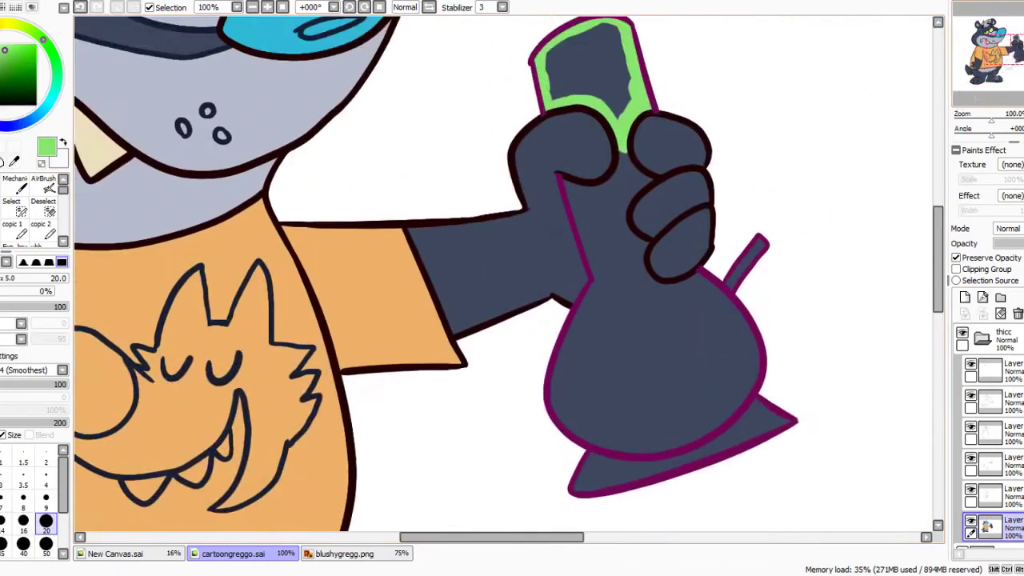
pyautogui.moveTo(569, 188)
pyautogui.mouseDown()
pyautogui.moveTo(592, 192)
pyautogui.moveTo(600, 280)
pyautogui.mouseUp()
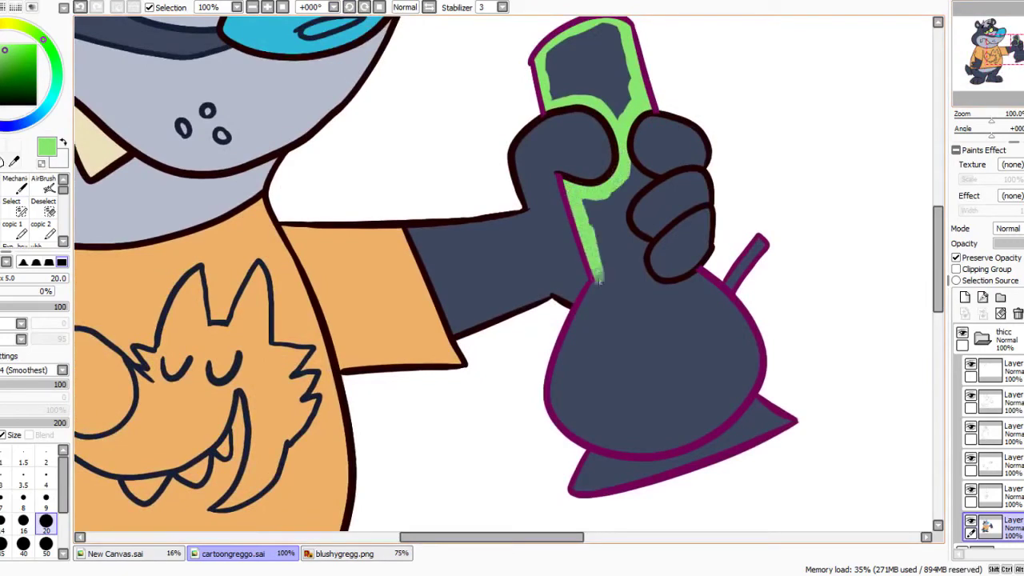
# - Paint the flask's base light green and continue the green border around its round body and beside the fingers
pyautogui.moveTo(569, 428); pyautogui.dragTo(599, 290)
pyautogui.moveTo(571, 429)
pyautogui.mouseDown()
pyautogui.moveTo(577, 480)
pyautogui.moveTo(661, 217)
pyautogui.moveTo(732, 167)
pyautogui.moveTo(850, 112)
pyautogui.mouseUp()
pyautogui.moveTo(816, 120); pyautogui.dragTo(838, 90)
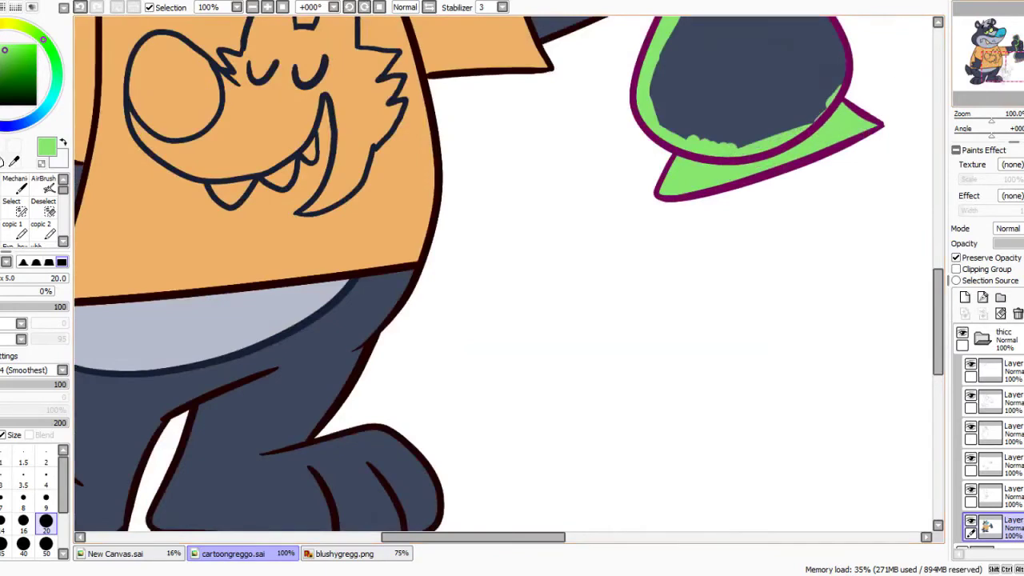
pyautogui.moveTo(892, 69); pyautogui.dragTo(759, 303)
pyautogui.moveTo(597, 117); pyautogui.dragTo(584, 122)
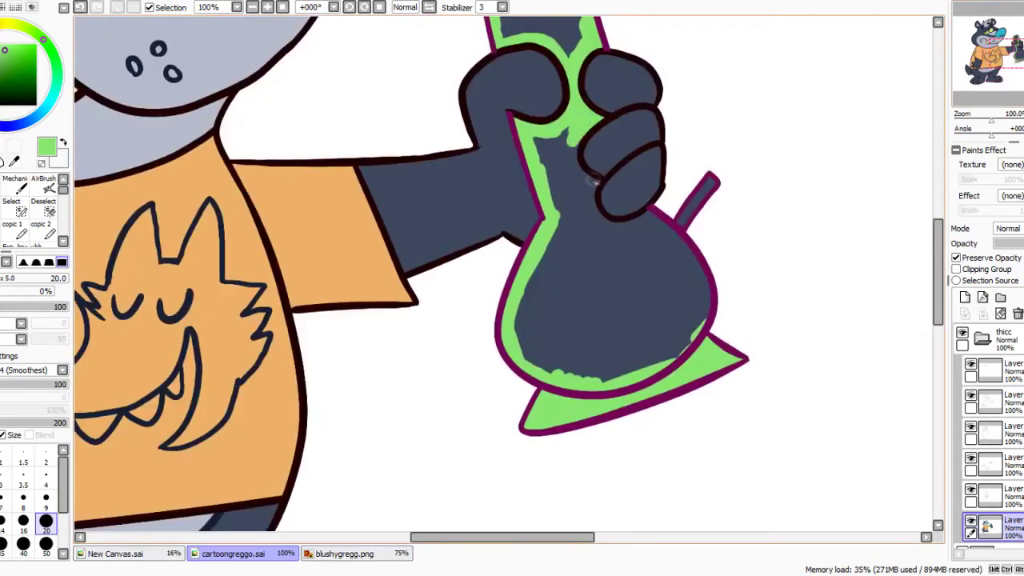
pyautogui.moveTo(660, 218)
pyautogui.mouseDown()
pyautogui.moveTo(720, 166)
pyautogui.moveTo(709, 319)
pyautogui.moveTo(695, 341)
pyautogui.mouseUp()
# - Fill the remaining dark areas of the flask's body and neck with the same light green
pyautogui.press('g')
pyautogui.click(587, 284)
pyautogui.hotkey('ctrl', 'z')
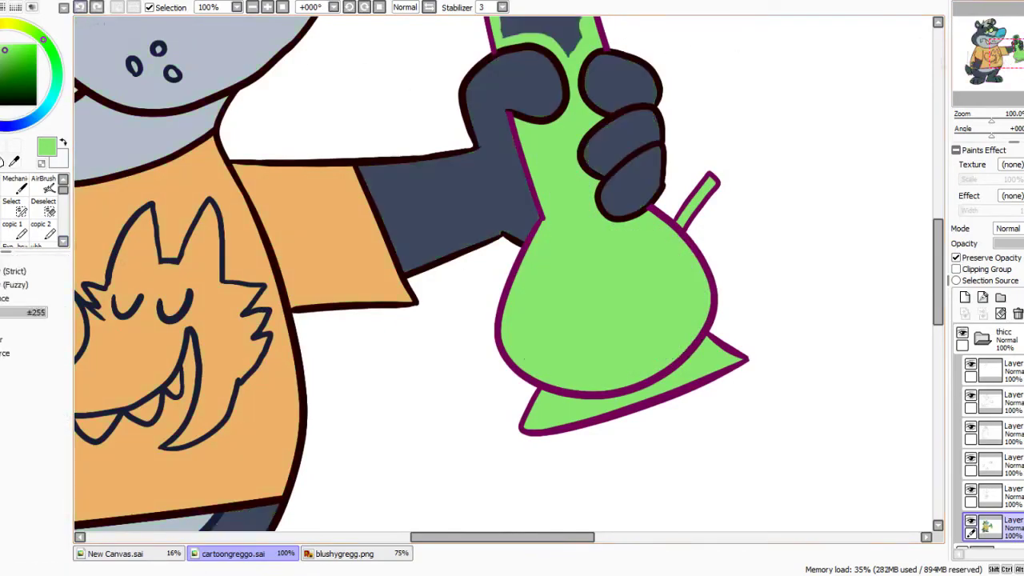
pyautogui.moveTo(560, 120); pyautogui.dragTo(584, 243)
pyautogui.press('n')
pyautogui.moveTo(528, 162)
pyautogui.mouseDown()
pyautogui.moveTo(571, 160)
pyautogui.moveTo(592, 90)
pyautogui.mouseUp()
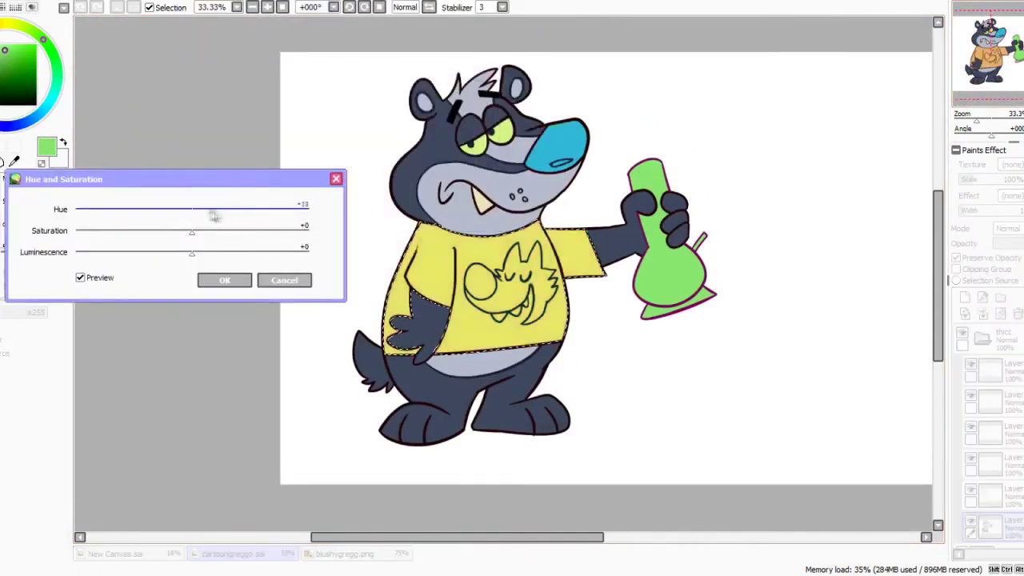
# - Recolour the selected shirt muted purple with a Hue and Saturation adjustment and clear the selection
pyautogui.moveTo(213, 213); pyautogui.dragTo(94, 215)
pyautogui.click(128, 229)
pyautogui.click(125, 214)
pyautogui.moveTo(165, 220)
pyautogui.mouseDown()
pyautogui.moveTo(240, 221)
pyautogui.moveTo(179, 220)
pyautogui.mouseUp()
pyautogui.moveTo(192, 257); pyautogui.dragTo(155, 257)
pyautogui.moveTo(180, 215); pyautogui.dragTo(118, 219)
pyautogui.click(225, 280)
pyautogui.hotkey('ctrl', 'd')
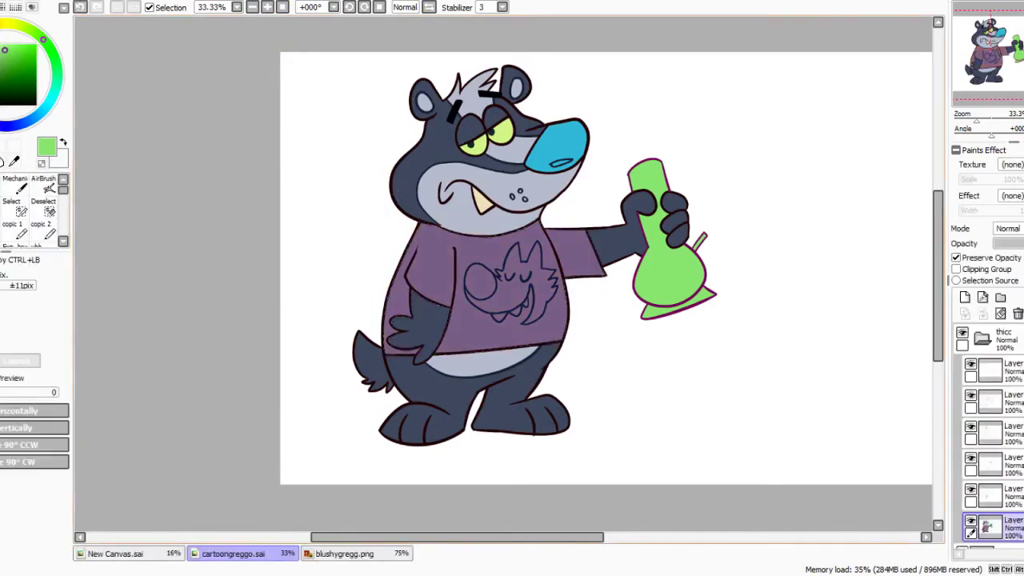
# - Try painting the nose of the shirt's wolf print pale blue-grey
pyautogui.click(268, 8)
pyautogui.click(268, 8)
pyautogui.click(268, 8)
pyautogui.click(997, 36)
pyautogui.moveTo(998, 35); pyautogui.dragTo(988, 55)
pyautogui.rightClick(471, 191)
pyautogui.keyDown('alt'); pyautogui.click(453, 244); pyautogui.keyUp('alt')
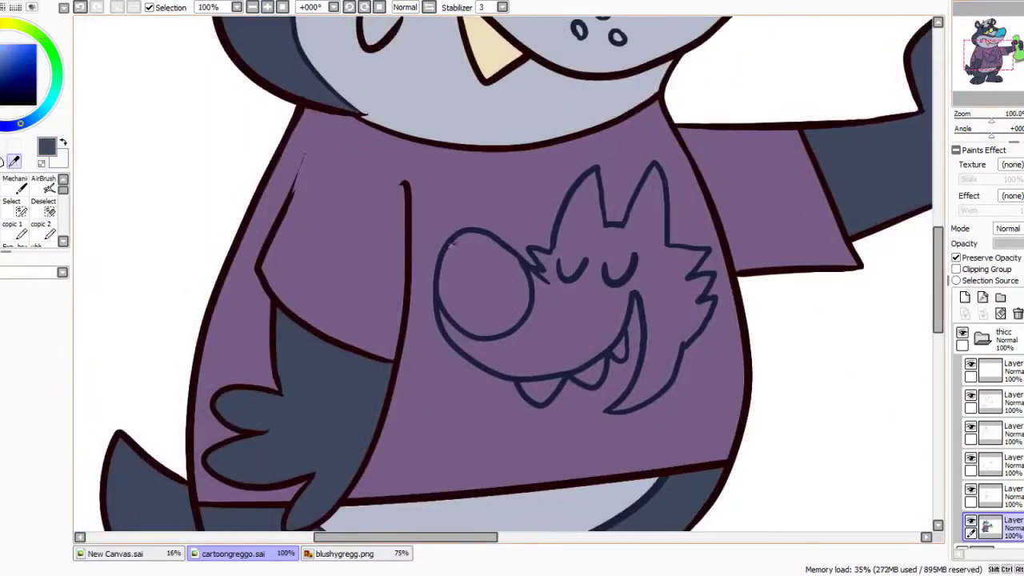
pyautogui.click(2, 67)
pyautogui.click(16, 186)
pyautogui.moveTo(471, 253); pyautogui.dragTo(474, 321)
# - Fill the whole wolf print with a darker shade of the shirt's purple
pyautogui.keyDown('alt'); pyautogui.click(497, 319); pyautogui.keyUp('alt')
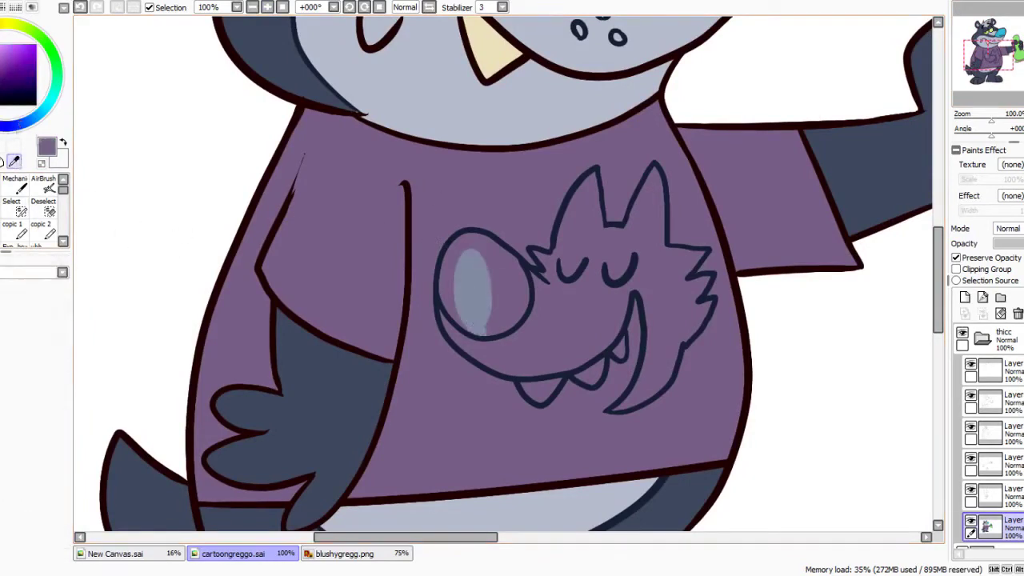
pyautogui.moveTo(479, 264)
pyautogui.mouseDown()
pyautogui.moveTo(485, 305)
pyautogui.moveTo(462, 302)
pyautogui.moveTo(452, 318)
pyautogui.moveTo(492, 352)
pyautogui.moveTo(450, 259)
pyautogui.moveTo(528, 280)
pyautogui.moveTo(573, 203)
pyautogui.moveTo(640, 232)
pyautogui.moveTo(656, 172)
pyautogui.moveTo(660, 240)
pyautogui.moveTo(695, 284)
pyautogui.moveTo(701, 314)
pyautogui.mouseUp()
pyautogui.moveTo(519, 374)
pyautogui.mouseDown()
pyautogui.moveTo(600, 352)
pyautogui.moveTo(617, 302)
pyautogui.moveTo(614, 410)
pyautogui.moveTo(651, 387)
pyautogui.moveTo(670, 349)
pyautogui.mouseUp()
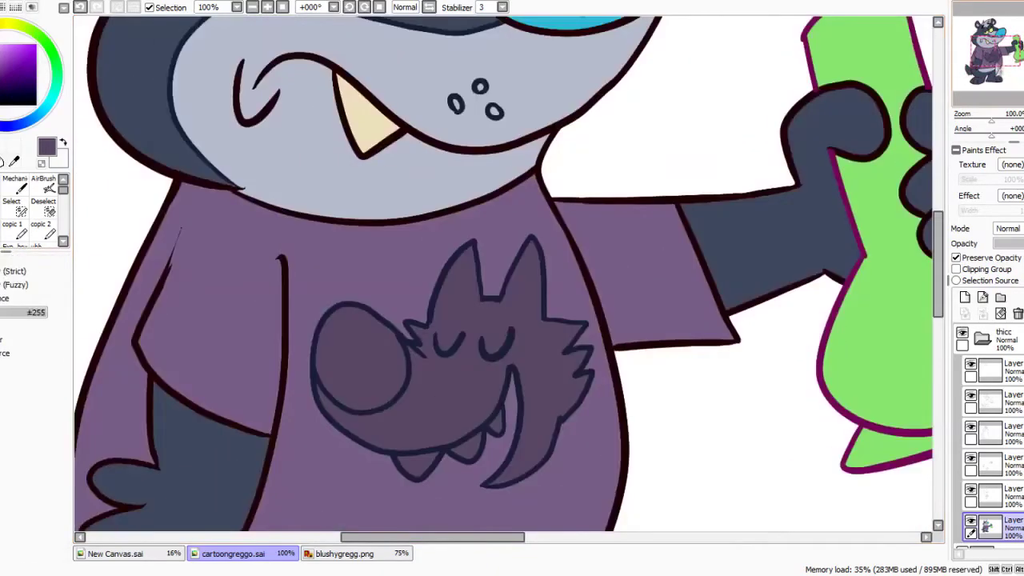
pyautogui.moveTo(448, 344); pyautogui.dragTo(508, 229)
pyautogui.click(253, 8)
pyautogui.click(253, 7)
pyautogui.click(253, 8)
pyautogui.moveTo(825, 50); pyautogui.dragTo(816, 92)
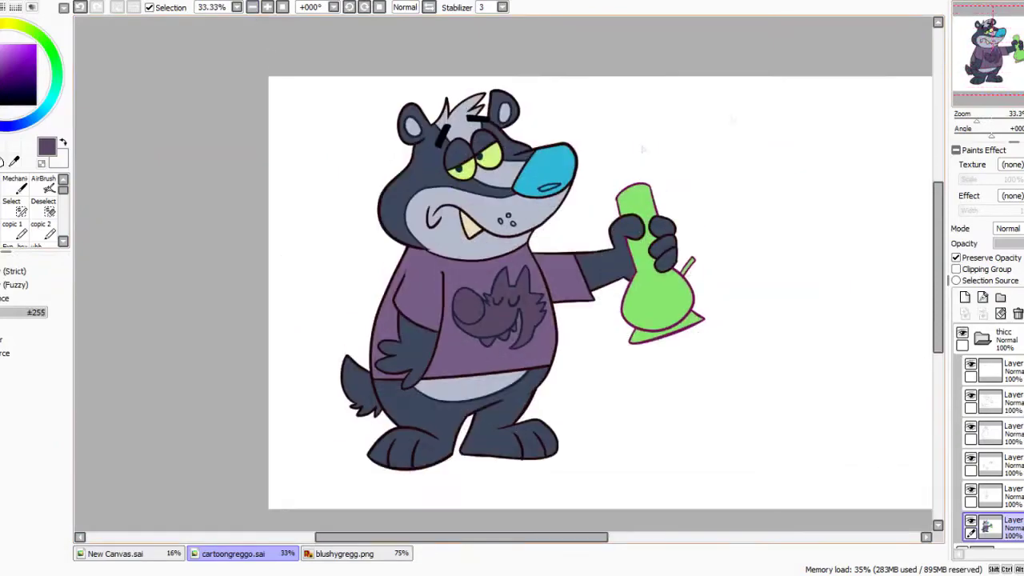
# - Preserve the opacity of the muzzle line-art layer and recolour its lines a near-black purple
pyautogui.click(988, 400)
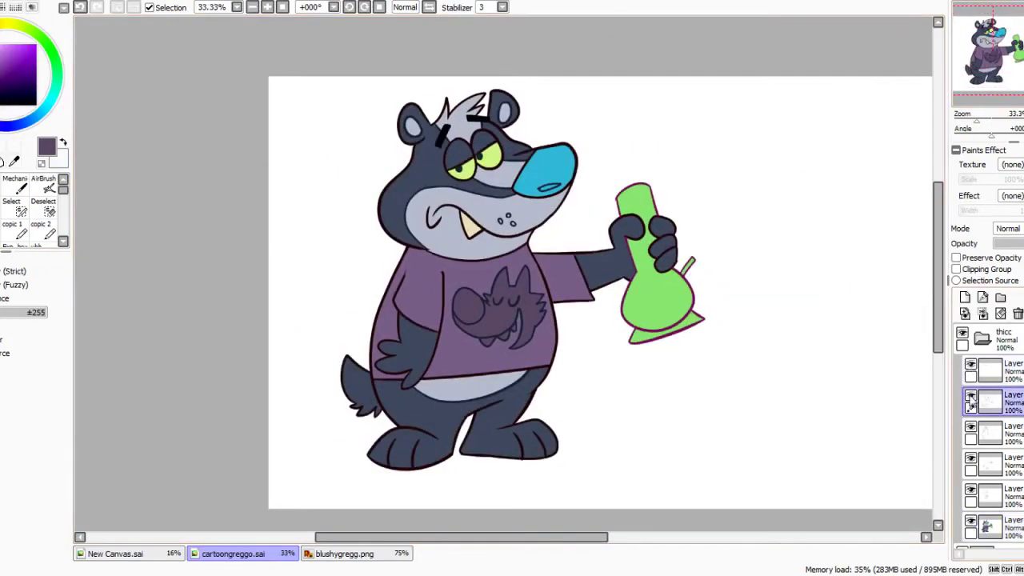
pyautogui.click(268, 7)
pyautogui.moveTo(352, 120); pyautogui.dragTo(463, 353)
pyautogui.rightClick(382, 226)
pyautogui.rightClick(382, 251)
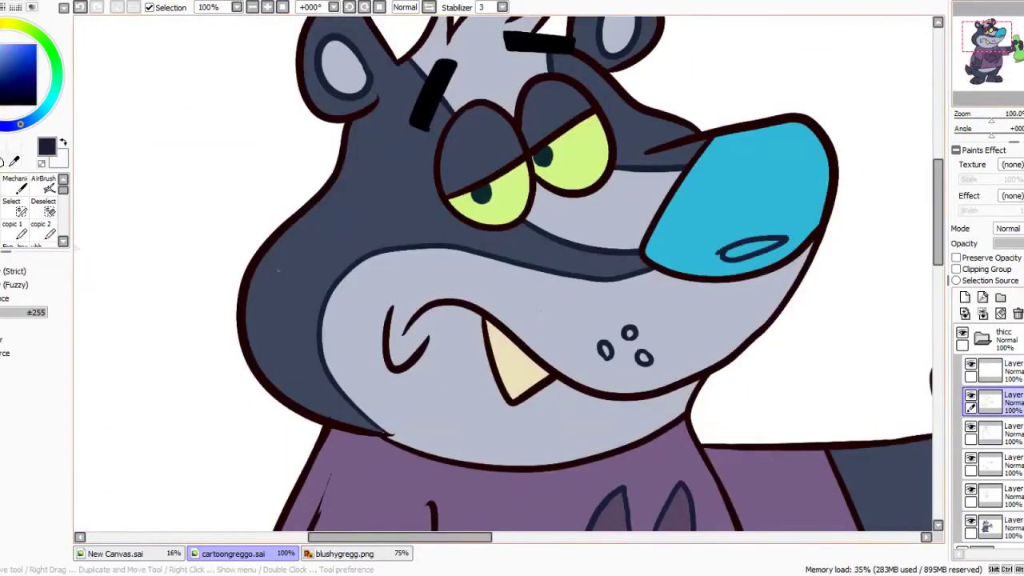
pyautogui.click(956, 257)
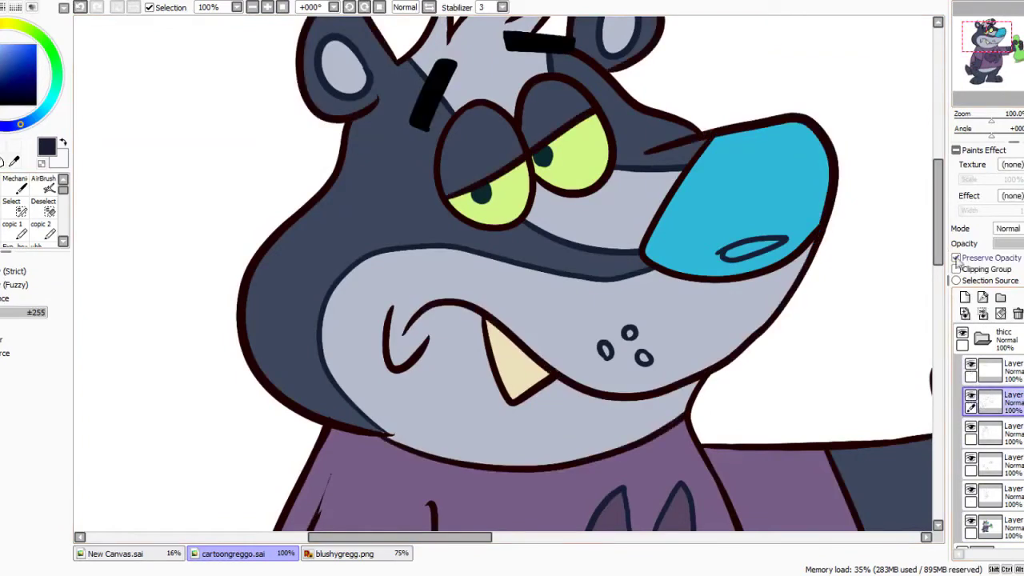
pyautogui.click(352, 177)
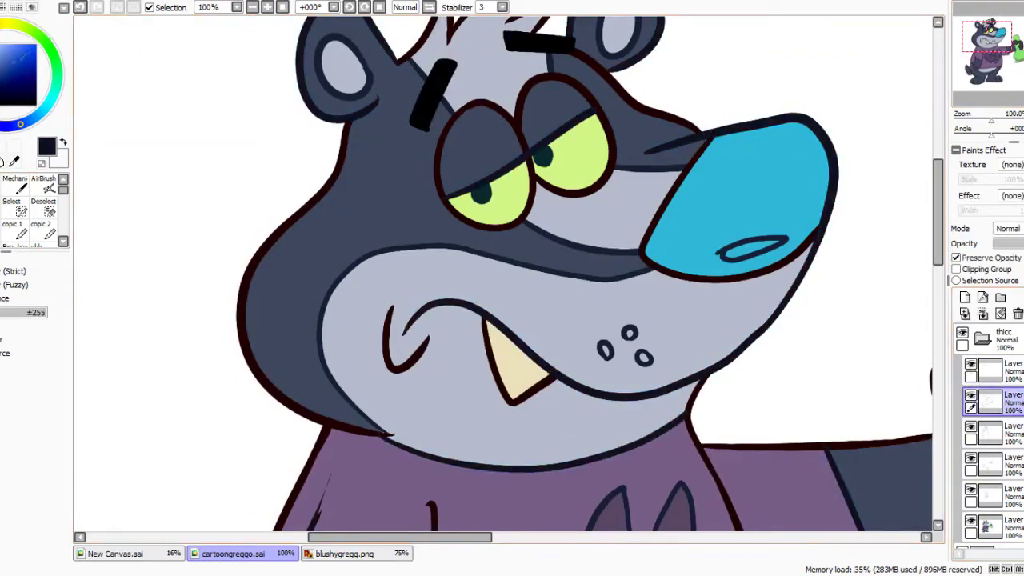
pyautogui.click(392, 197)
pyautogui.click(11, 97)
pyautogui.click(358, 223)
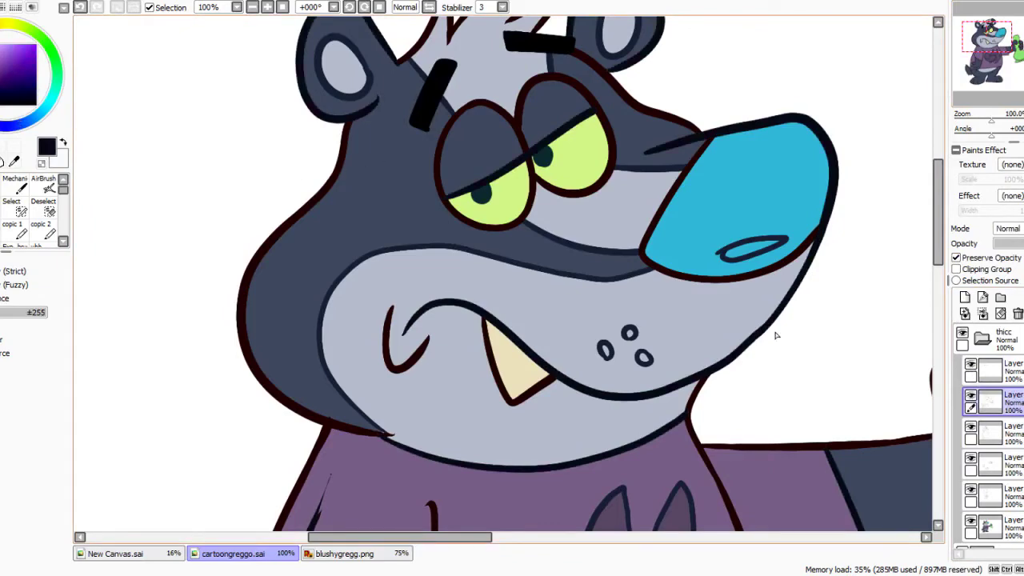
# - Recolour the remaining body and arm line-art layers near-black and merge the line layers together
pyautogui.click(990, 431)
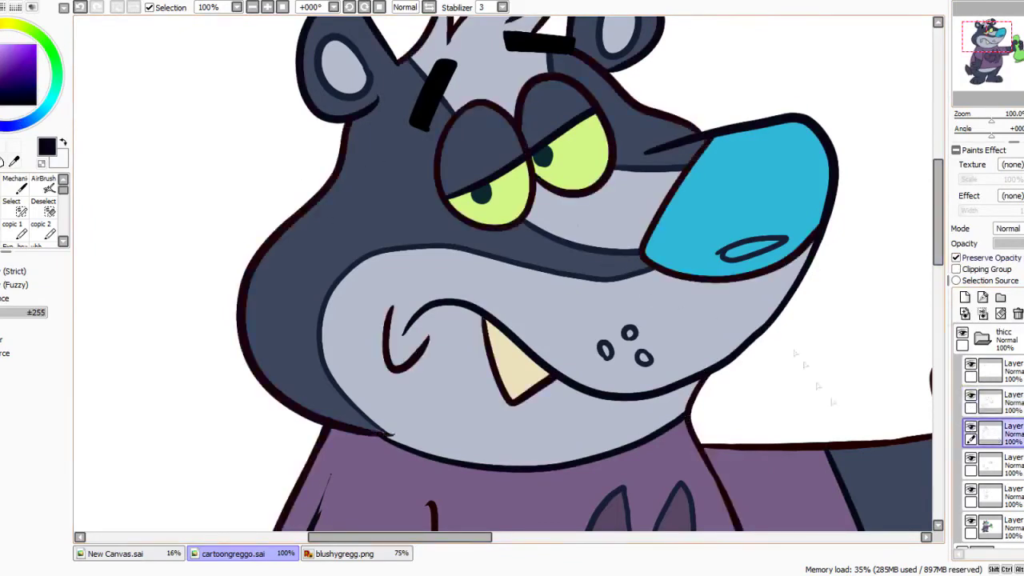
pyautogui.click(984, 464)
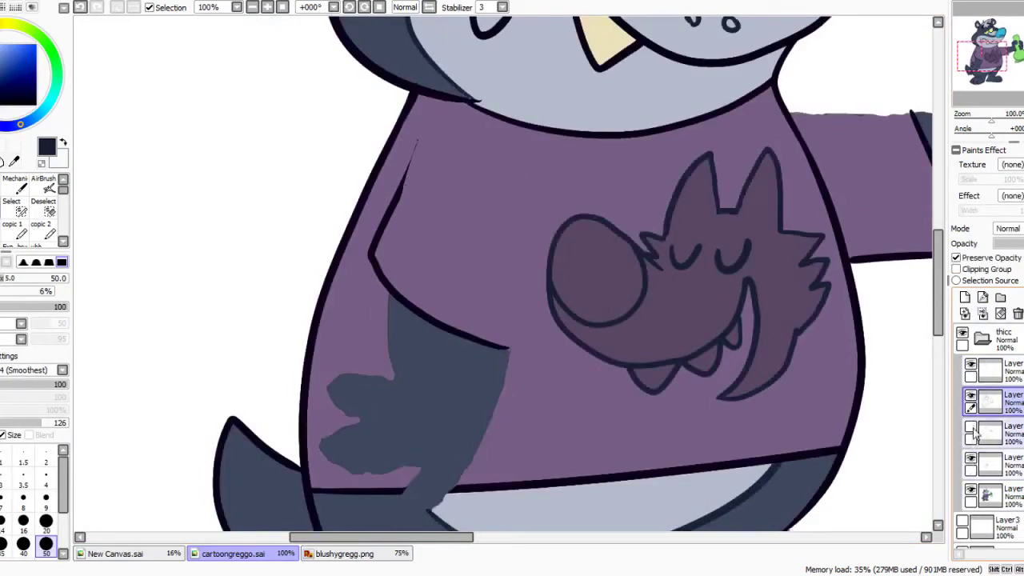
pyautogui.doubleClick(972, 436)
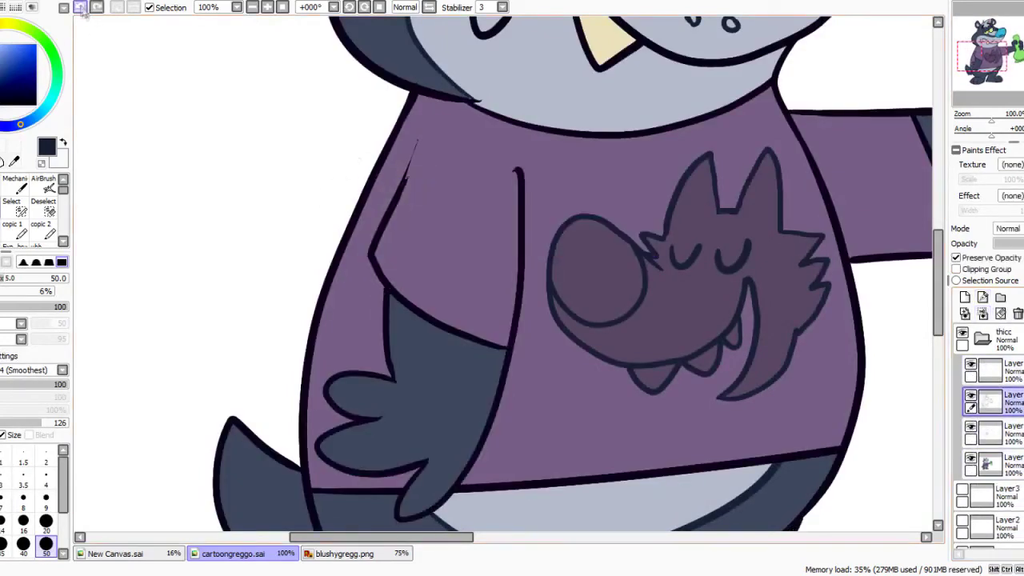
pyautogui.click(80, 7)
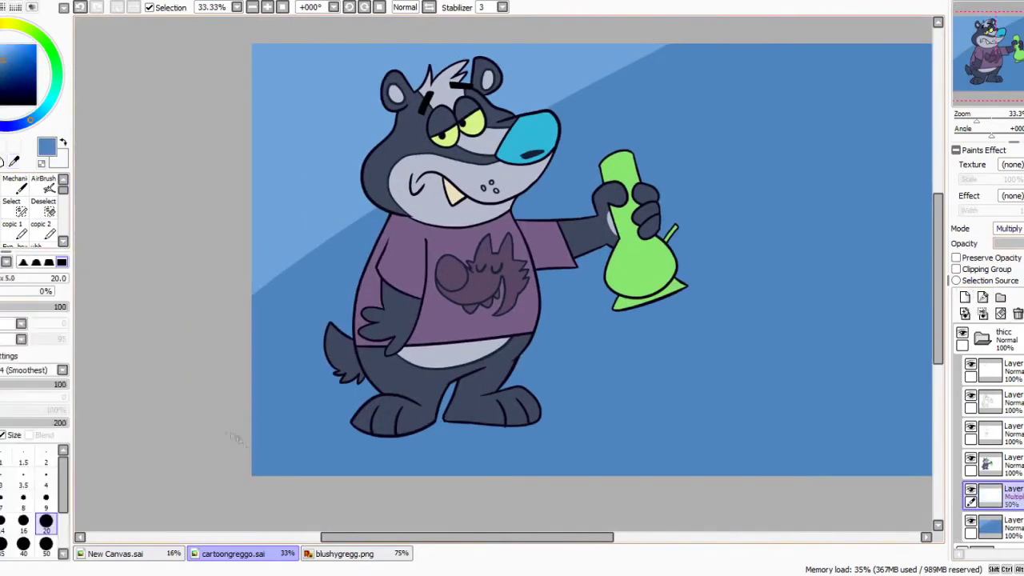
# - Add a darker blue diagonal floor area across the lower background on the 50% Multiply layer and merge it into the background
pyautogui.moveTo(238, 438); pyautogui.dragTo(937, 242)
pyautogui.moveTo(856, 482); pyautogui.dragTo(876, 191)
pyautogui.press('g')
pyautogui.click(642, 407)
pyautogui.click(983, 315)
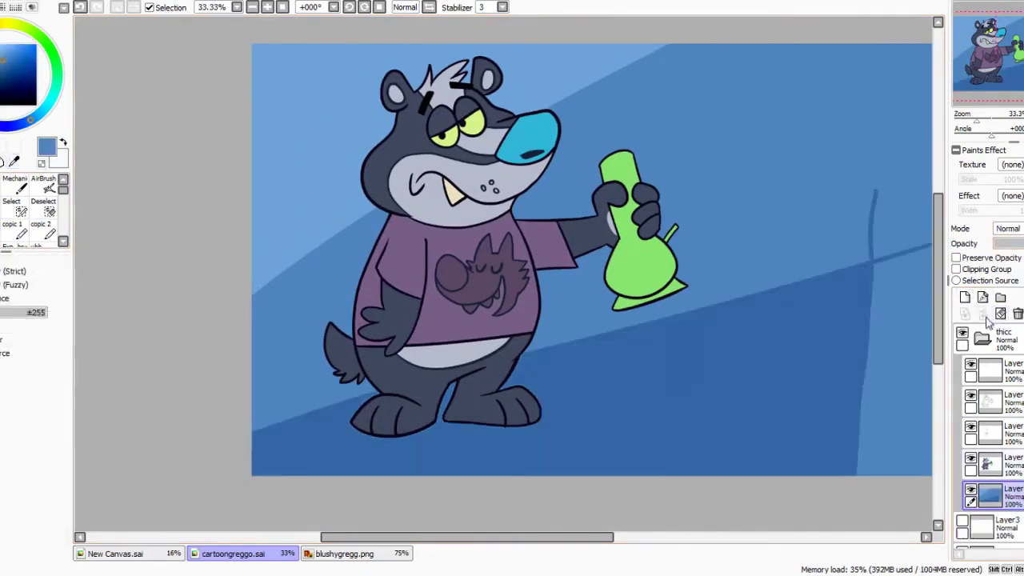
# - Shift the background's hue by -14 to turn it teal
pyautogui.hotkey('ctrl', 'u')
pyautogui.moveTo(192, 214)
pyautogui.mouseDown()
pyautogui.moveTo(176, 216)
pyautogui.moveTo(264, 218)
pyautogui.moveTo(177, 207)
pyautogui.mouseUp()
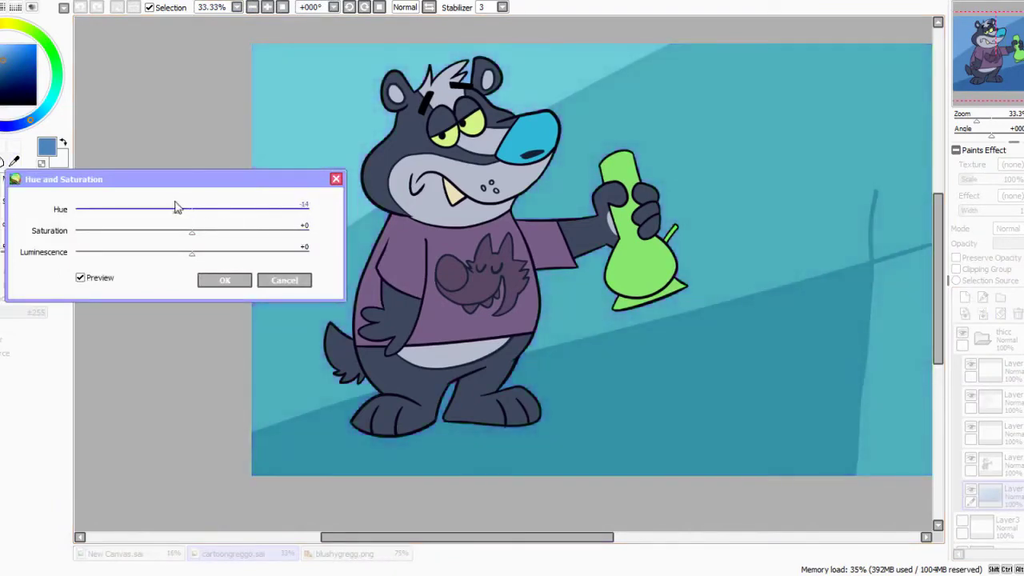
pyautogui.click(223, 280)
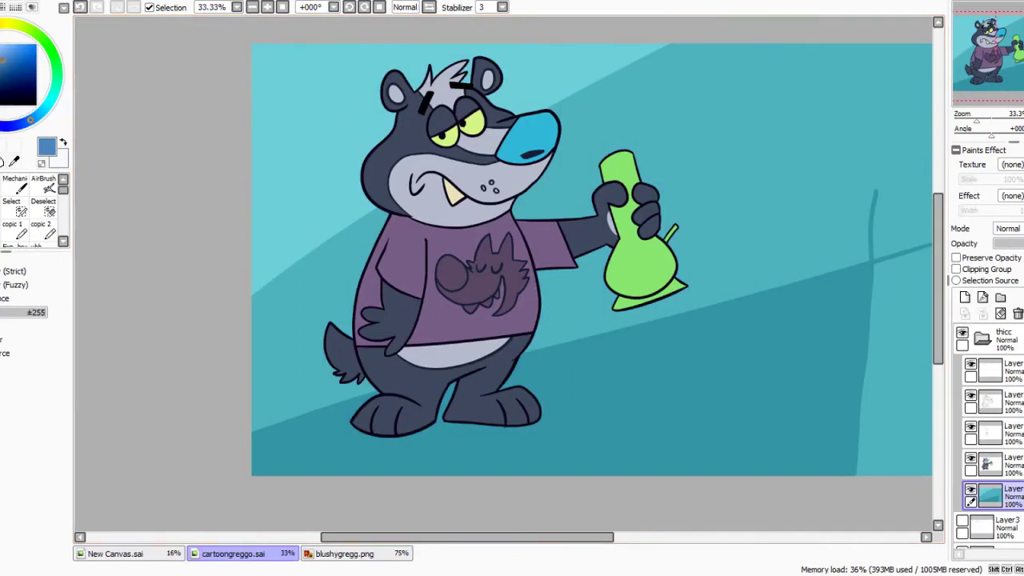
# - Crop the canvas to a roughly square area around the bear, trimming the excess beyond the flask, below the feet and behind the tail
pyautogui.hotkey('ctrl', 't')
pyautogui.moveTo(233, 38); pyautogui.dragTo(712, 457)
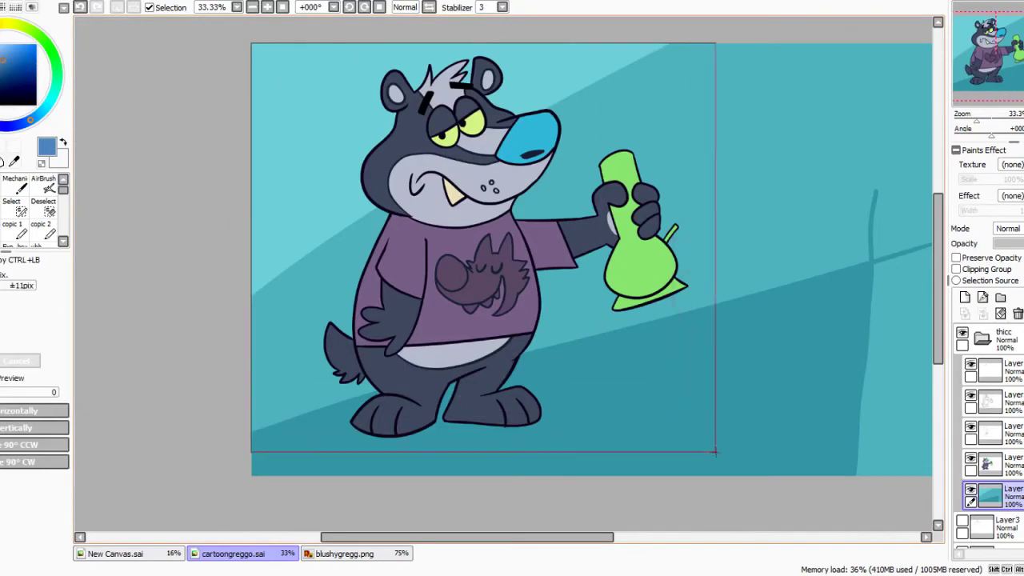
pyautogui.click(38, 0)
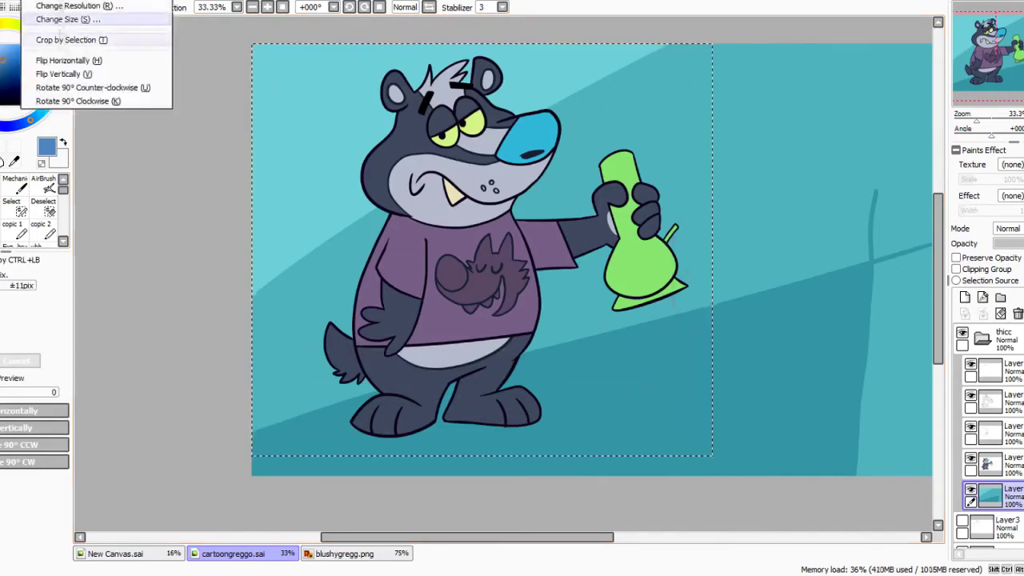
pyautogui.click(97, 39)
pyautogui.moveTo(856, 475); pyautogui.dragTo(424, 56)
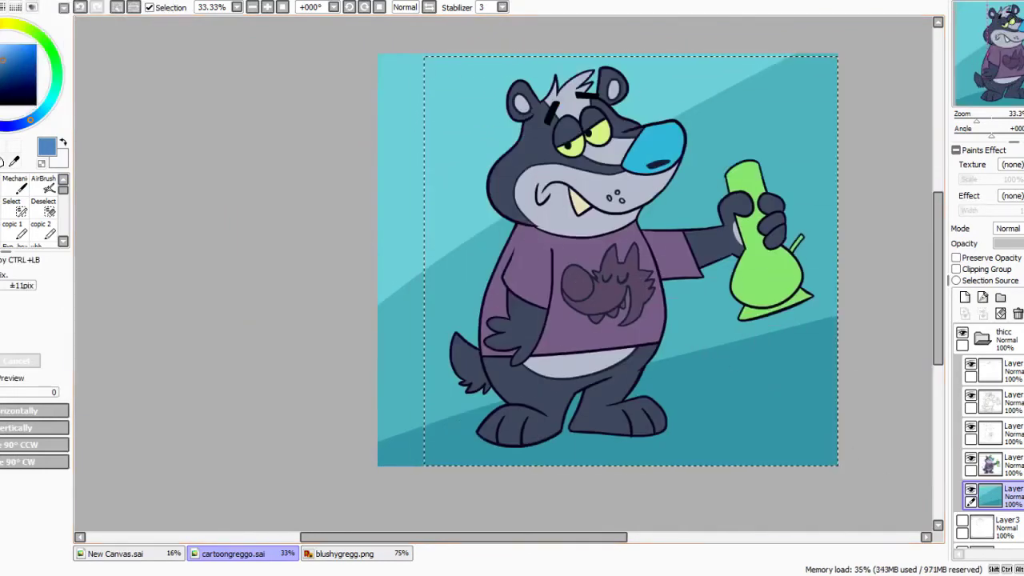
pyautogui.click(38, 1)
pyautogui.click(98, 42)
pyautogui.click(292, 180)
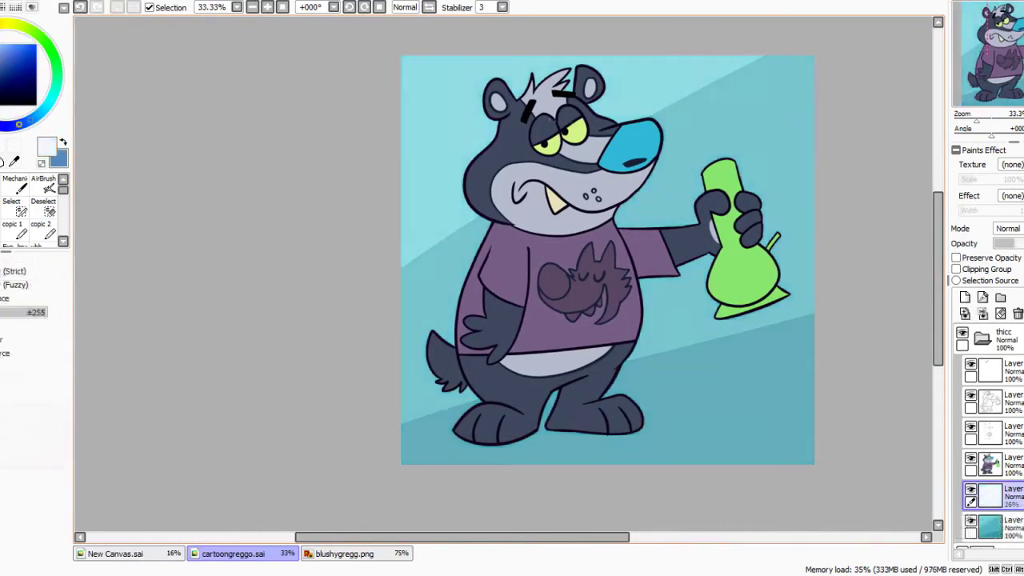
# - Sample the background teal and add a new layer in Multiply mode for the signature
pyautogui.click(268, 7)
pyautogui.click(267, 7)
pyautogui.moveTo(640, 432); pyautogui.dragTo(443, 178)
pyautogui.rightClick(755, 315)
pyautogui.click(1008, 229)
pyautogui.click(843, 321)
pyautogui.click(965, 297)
pyautogui.click(1008, 229)
pyautogui.click(1009, 252)
# - Handwrite the artist's handle in teal on the floor beside the bear's foot
pyautogui.click(2, 189)
pyautogui.moveTo(744, 308); pyautogui.dragTo(557, 233)
pyautogui.moveTo(491, 243)
pyautogui.mouseDown()
pyautogui.moveTo(459, 275)
pyautogui.moveTo(486, 280)
pyautogui.mouseUp()
pyautogui.moveTo(517, 239); pyautogui.dragTo(521, 238)
pyautogui.moveTo(541, 231)
pyautogui.mouseDown()
pyautogui.moveTo(612, 244)
pyautogui.moveTo(613, 280)
pyautogui.mouseUp()
pyautogui.moveTo(613, 239)
pyautogui.mouseDown()
pyautogui.moveTo(615, 281)
pyautogui.moveTo(651, 285)
pyautogui.mouseUp()
pyautogui.moveTo(651, 240); pyautogui.dragTo(742, 277)
# - Undo the last few letters of the handle and rewrite them more evenly
pyautogui.click(80, 7)
pyautogui.click(81, 7)
pyautogui.click(81, 7)
pyautogui.moveTo(673, 240); pyautogui.dragTo(675, 283)
pyautogui.moveTo(684, 241)
pyautogui.mouseDown()
pyautogui.moveTo(686, 279)
pyautogui.moveTo(712, 281)
pyautogui.mouseUp()
pyautogui.moveTo(721, 243); pyautogui.dragTo(741, 278)
pyautogui.moveTo(744, 243); pyautogui.dragTo(745, 277)
# - Undo the most recent signature strokes and complete the final letters of the handle
pyautogui.hotkey('ctrl', 'z')
pyautogui.hotkey('ctrl', 'z')
pyautogui.hotkey('ctrl', 'z')
pyautogui.hotkey('ctrl', 'z')
pyautogui.hotkey('ctrl', 'z')
pyautogui.hotkey('ctrl', 'z')
pyautogui.hotkey('ctrl', 'z')
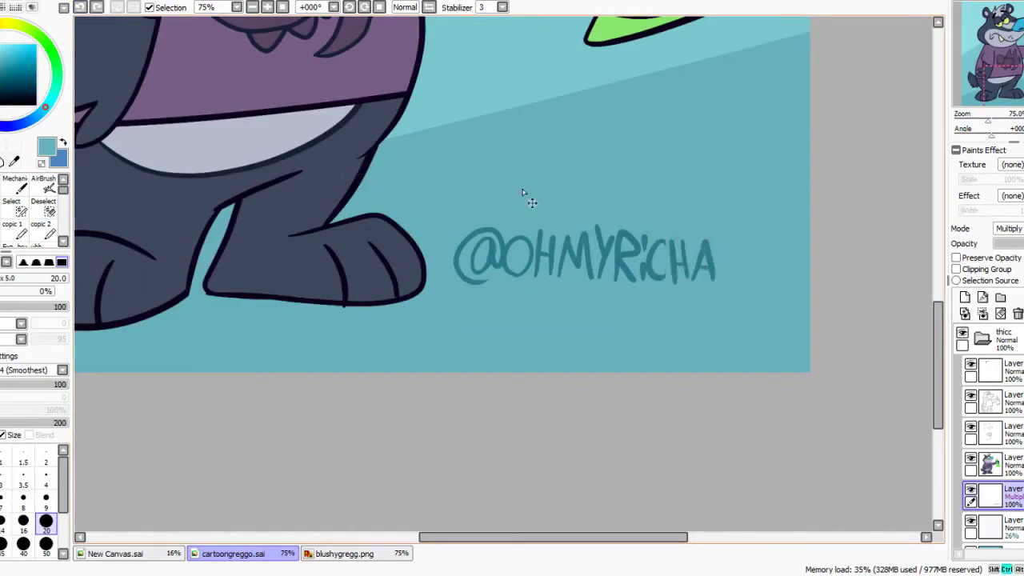
pyautogui.moveTo(702, 282); pyautogui.dragTo(724, 240)
pyautogui.moveTo(726, 280); pyautogui.dragTo(770, 257)
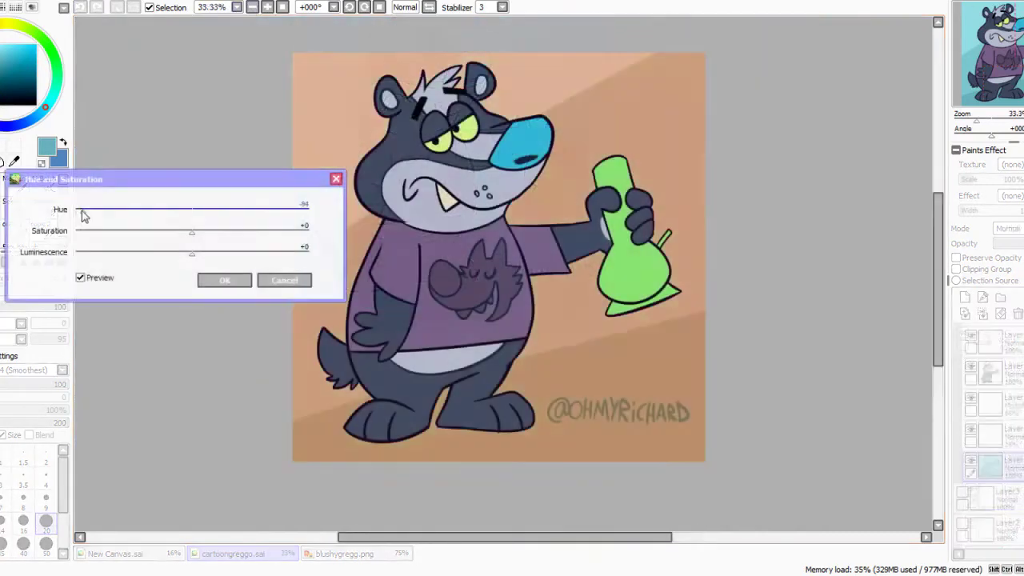
# - Shift the hue of the background layer from teal to salmon pink
pyautogui.moveTo(84, 216); pyautogui.dragTo(82, 208)
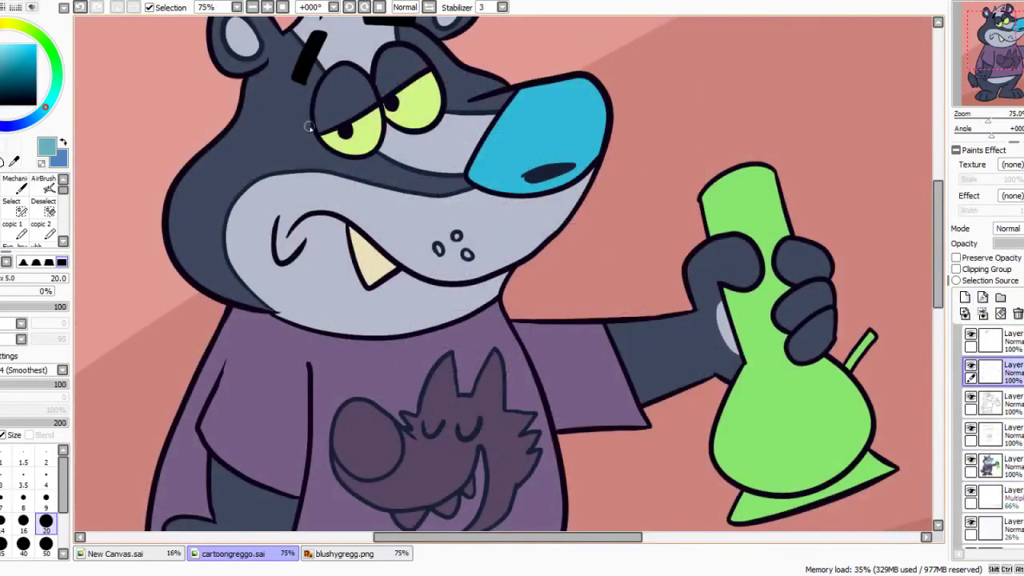
# - Draw a higher teal eyelid line across both eyes on its own layer and erase the old eyelid lines and pupils from the line art
pyautogui.moveTo(309, 126); pyautogui.dragTo(448, 64)
pyautogui.press('e')
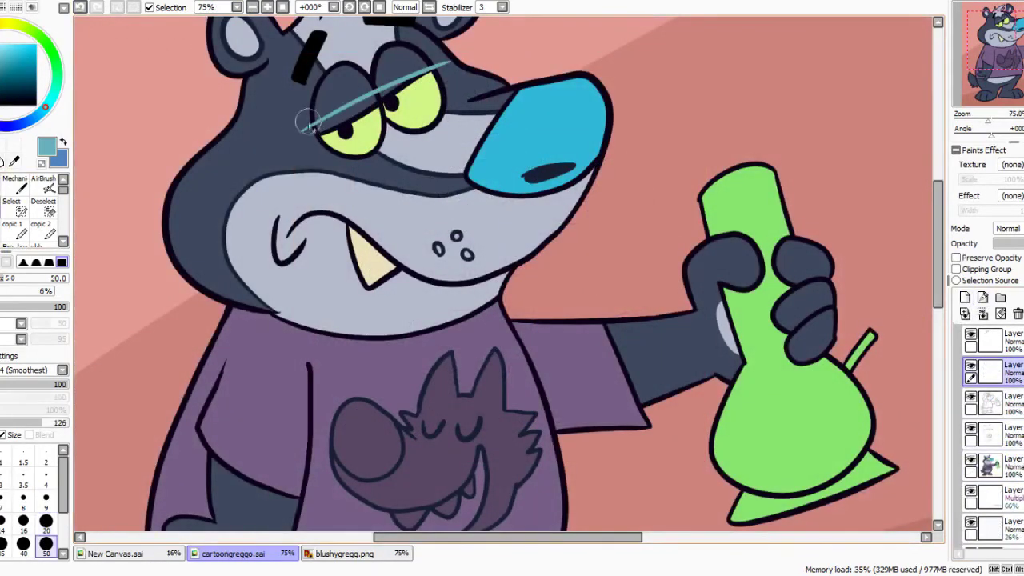
pyautogui.click(992, 404)
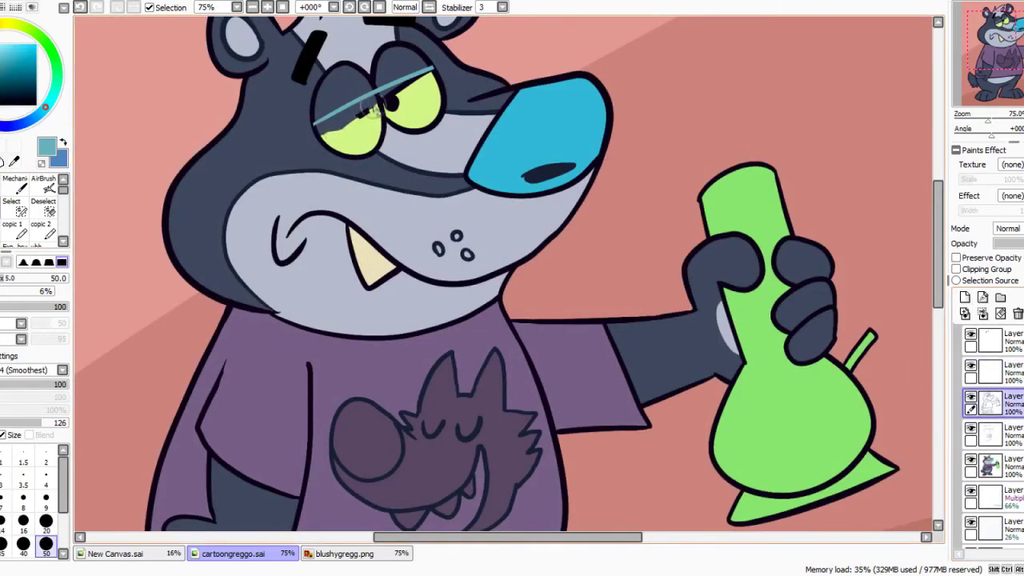
pyautogui.moveTo(372, 112)
pyautogui.mouseDown()
pyautogui.moveTo(391, 100)
pyautogui.moveTo(398, 108)
pyautogui.moveTo(375, 104)
pyautogui.moveTo(421, 81)
pyautogui.mouseUp()
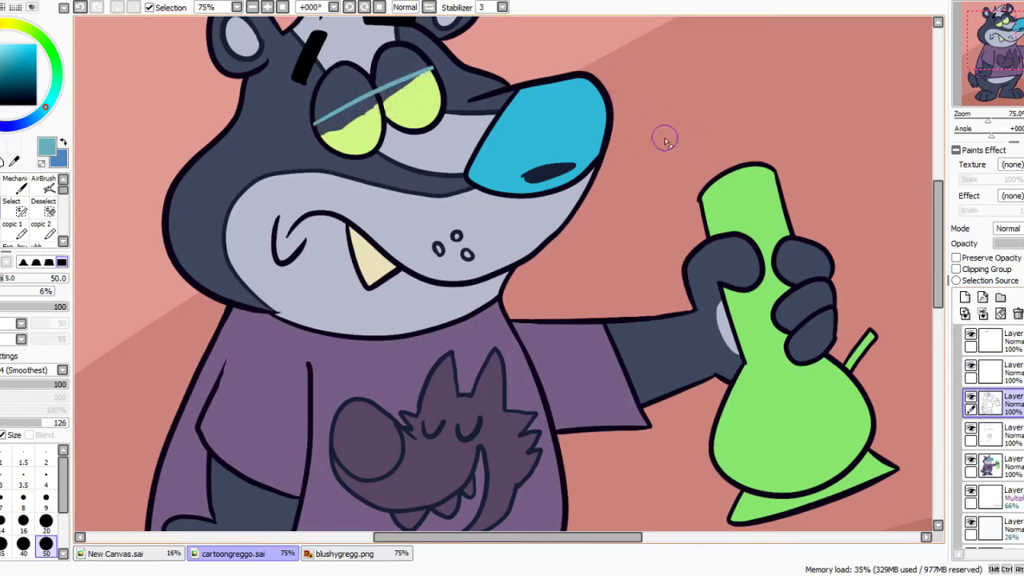
# - Extend the yellow-green of both eyes up to the new eyelid line on the colour layer
pyautogui.click(992, 466)
pyautogui.press('n')
pyautogui.keyDown('alt'); pyautogui.click(338, 139); pyautogui.keyUp('alt')
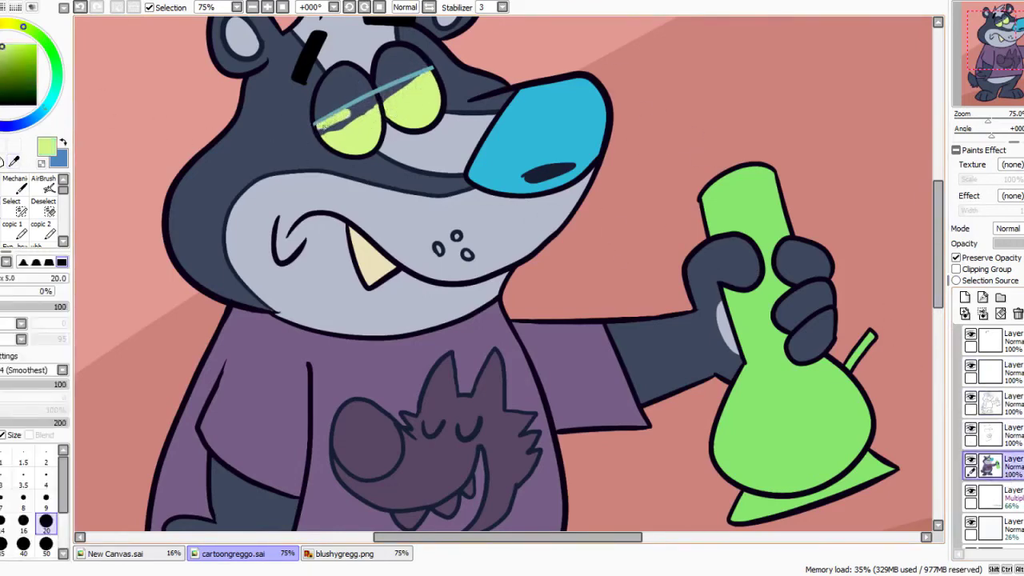
pyautogui.moveTo(320, 128); pyautogui.dragTo(408, 110)
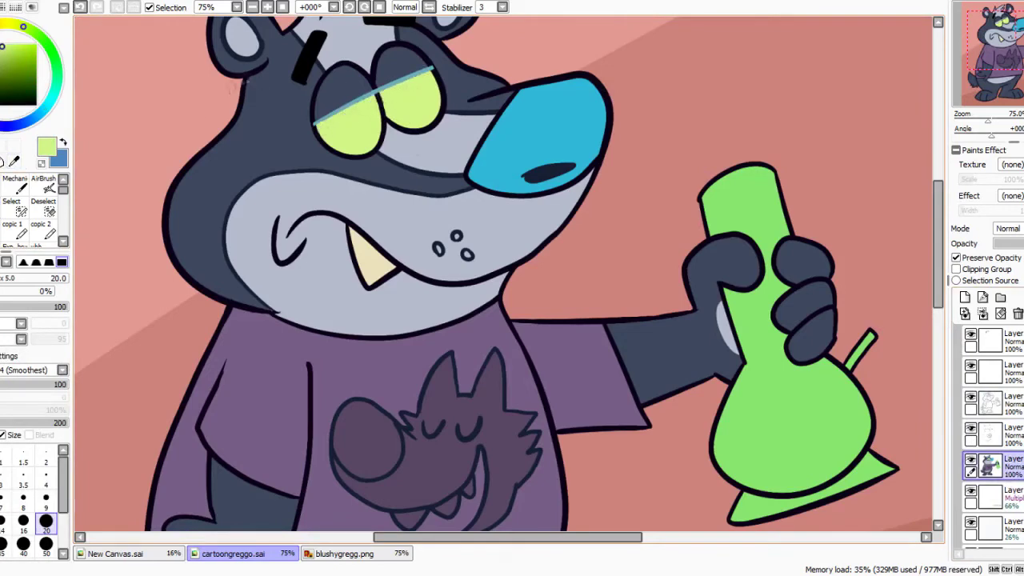
# - Paint a dark navy oval pupil beneath the eyelid line in each eye on a new layer
pyautogui.click(965, 297)
pyautogui.click(63, 143)
pyautogui.click(20, 81)
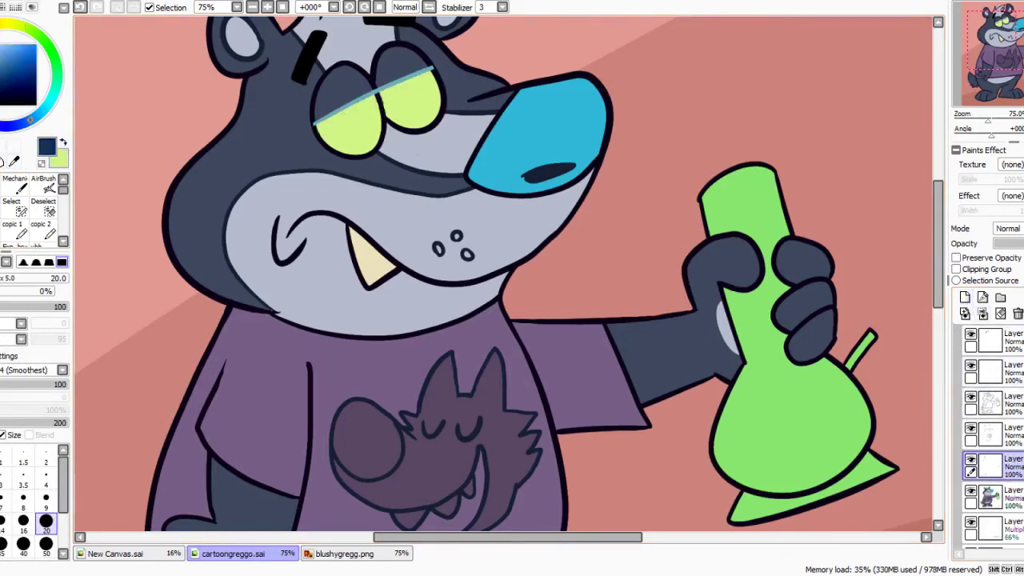
pyautogui.click(386, 97)
pyautogui.hotkey('ctrl', 'z')
pyautogui.hotkey('ctrl', 'z')
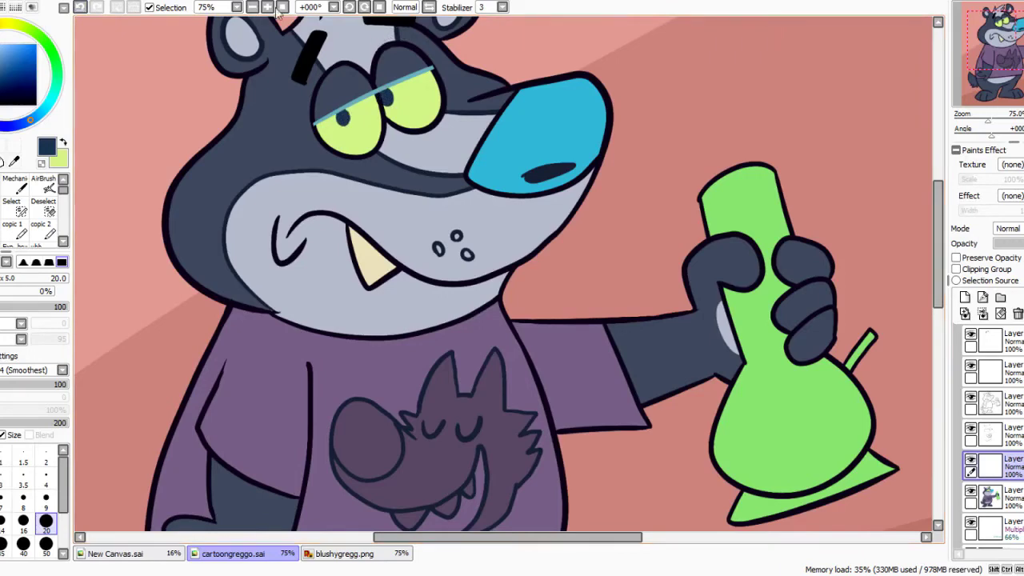
pyautogui.moveTo(897, 77); pyautogui.dragTo(854, 120)
pyautogui.hotkey('ctrl', 'z')
pyautogui.hotkey('ctrl', 'z')
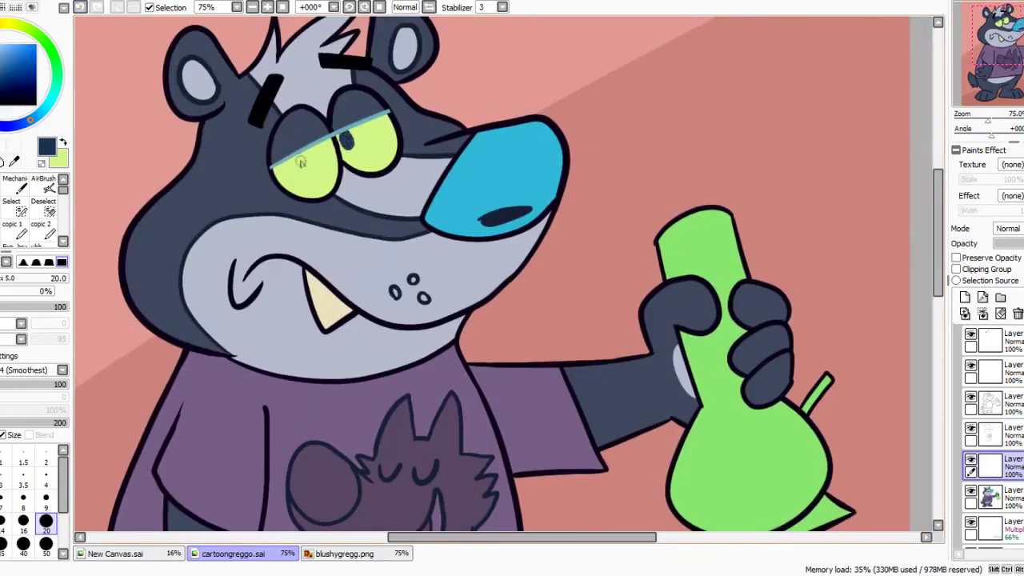
pyautogui.hotkey('ctrl', 'z')
pyautogui.press('ctrl')
pyautogui.rightClick(210, 228)
# - Fill the main line art with dark navy and overlay a Multiply copy of it at 65% opacity
pyautogui.click(1004, 497)
pyautogui.click(1004, 403)
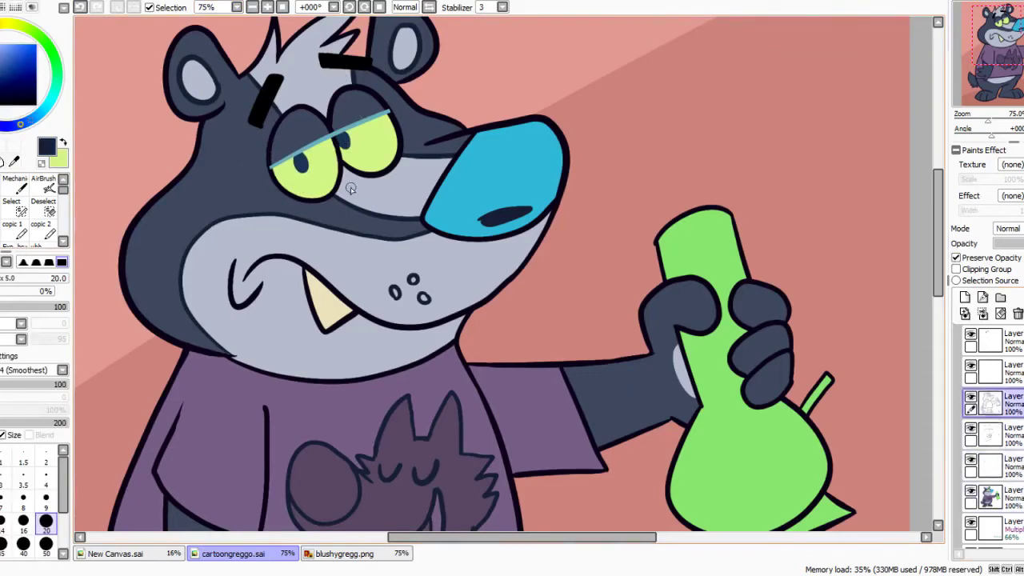
pyautogui.press('g')
pyautogui.click(307, 195)
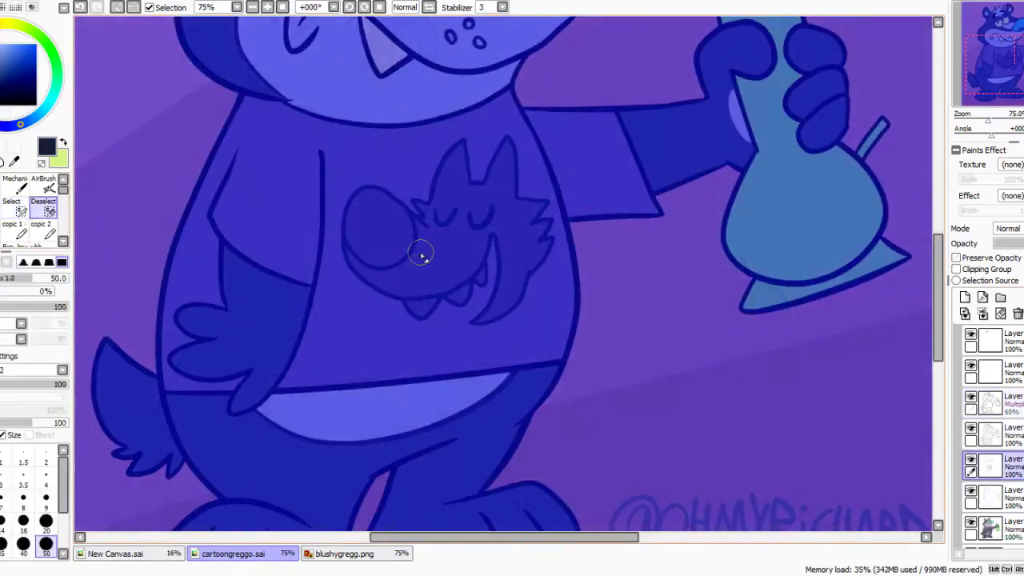
# - Exclude the wolf print on the shirt from the selection and recolour the remaining inner line art dark navy
pyautogui.moveTo(423, 251)
pyautogui.mouseDown()
pyautogui.moveTo(409, 290)
pyautogui.moveTo(492, 276)
pyautogui.moveTo(548, 232)
pyautogui.moveTo(513, 206)
pyautogui.mouseUp()
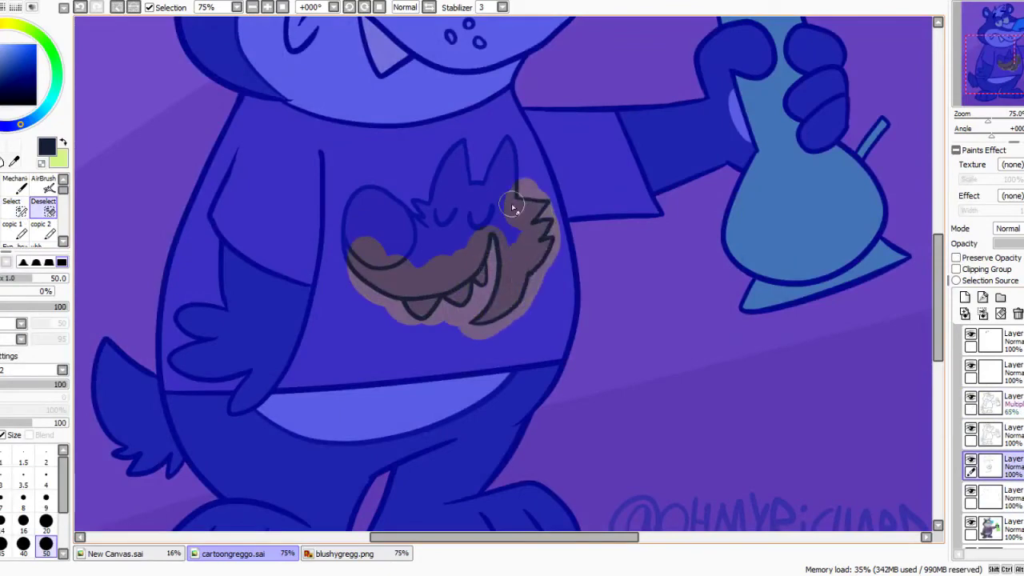
pyautogui.moveTo(361, 251)
pyautogui.mouseDown()
pyautogui.moveTo(372, 196)
pyautogui.moveTo(397, 228)
pyautogui.moveTo(448, 228)
pyautogui.moveTo(456, 148)
pyautogui.moveTo(493, 152)
pyautogui.moveTo(514, 190)
pyautogui.moveTo(517, 252)
pyautogui.moveTo(448, 228)
pyautogui.mouseUp()
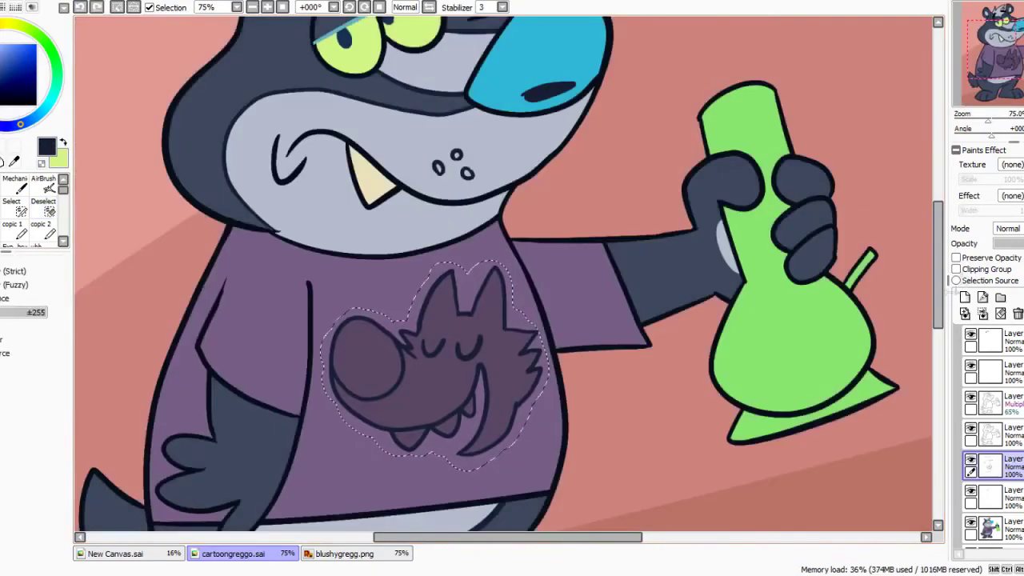
pyautogui.press('b')
pyautogui.press('x')
pyautogui.press('g')
pyautogui.click(276, 219)
pyautogui.press('x')
pyautogui.click(234, 147)
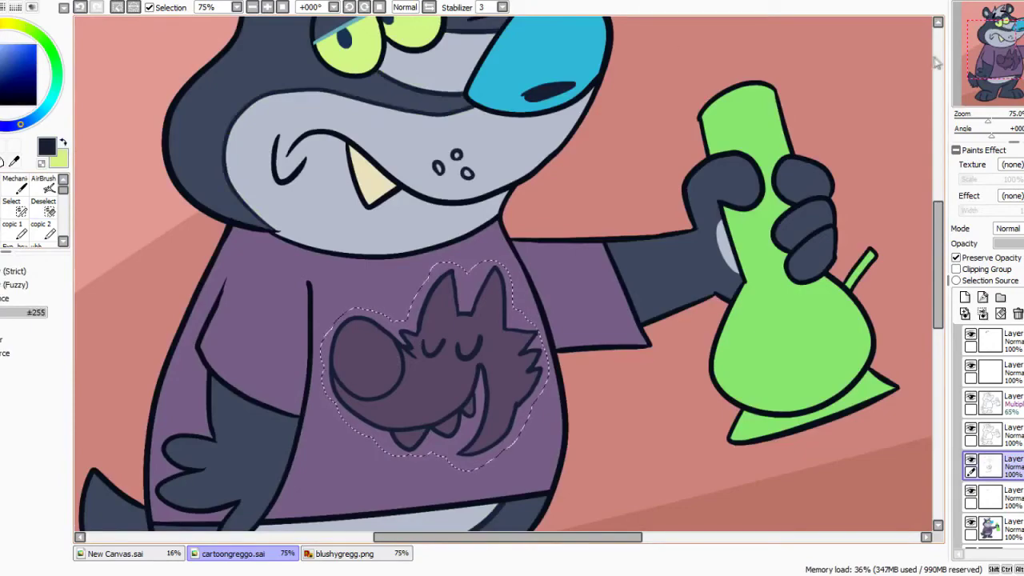
# - Redraw the three dots on the muzzle as smaller near-black circles
pyautogui.moveTo(1014, 50); pyautogui.dragTo(1017, 32)
pyautogui.moveTo(988, 121)
pyautogui.mouseDown()
pyautogui.moveTo(1013, 121)
pyautogui.moveTo(992, 121)
pyautogui.mouseUp()
pyautogui.moveTo(1009, 56); pyautogui.dragTo(1007, 34)
pyautogui.press('n')
pyautogui.click(956, 257)
pyautogui.moveTo(518, 330)
pyautogui.mouseDown()
pyautogui.moveTo(544, 315)
pyautogui.moveTo(565, 342)
pyautogui.moveTo(514, 337)
pyautogui.moveTo(533, 316)
pyautogui.mouseUp()
pyautogui.press('n')
pyautogui.click(507, 337)
pyautogui.hotkey('ctrl', 'z')
pyautogui.moveTo(544, 339); pyautogui.dragTo(546, 339)
pyautogui.moveTo(1007, 33); pyautogui.dragTo(1016, 26)
pyautogui.moveTo(624, 216); pyautogui.dragTo(689, 197)
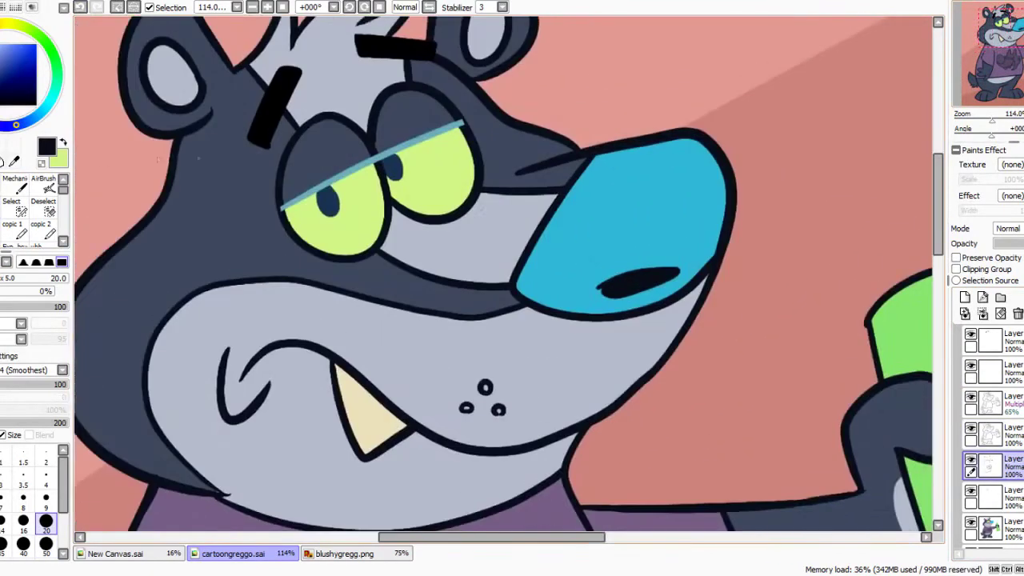
# - Recolour the nostril with a dark blue shade derived from the nose colour
pyautogui.keyDown('alt'); pyautogui.click(600, 212); pyautogui.keyUp('alt')
pyautogui.press('n')
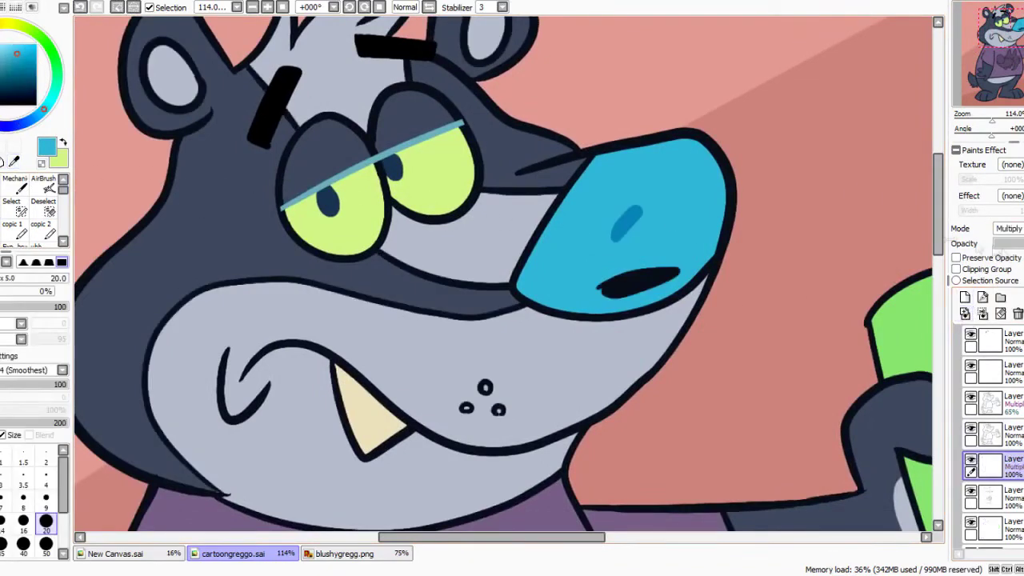
pyautogui.click(80, 7)
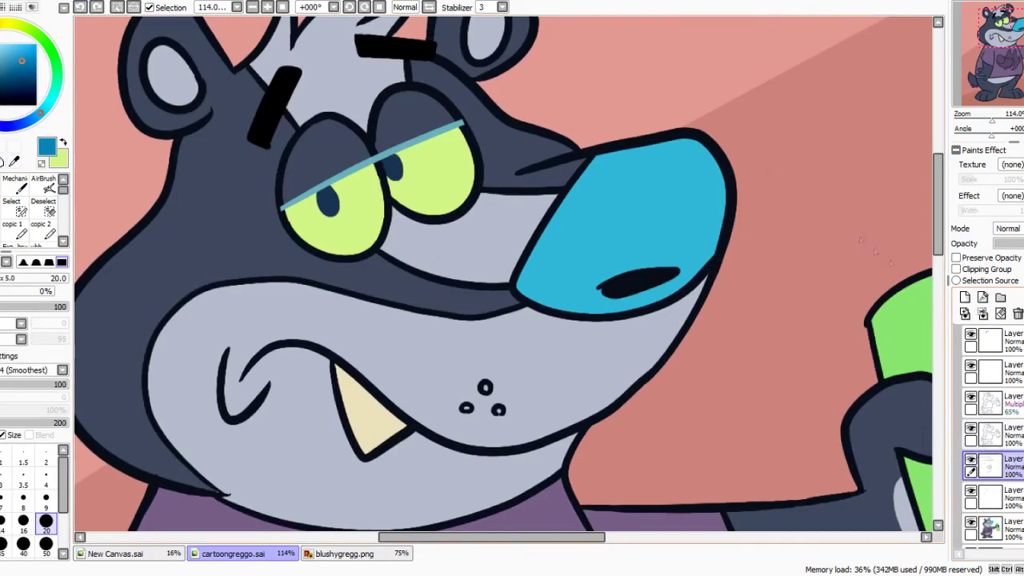
pyautogui.moveTo(601, 290)
pyautogui.mouseDown()
pyautogui.moveTo(679, 273)
pyautogui.moveTo(679, 242)
pyautogui.moveTo(724, 225)
pyautogui.moveTo(539, 210)
pyautogui.mouseUp()
pyautogui.click(22, 71)
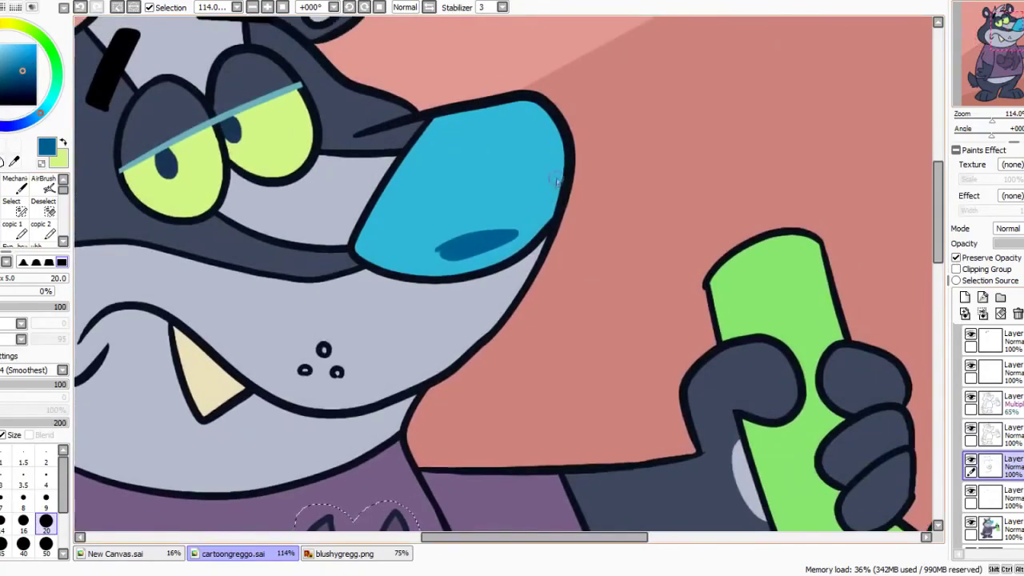
pyautogui.scroll(-3, 504, 274)
pyautogui.moveTo(504, 320); pyautogui.dragTo(477, 175)
# - Clear the selection and paint pale yellow-green highlights on the flask's neck, bulb and base
pyautogui.click(990, 529)
pyautogui.click(2, 148)
pyautogui.hotkey('ctrl', 'd')
pyautogui.click(610, 210)
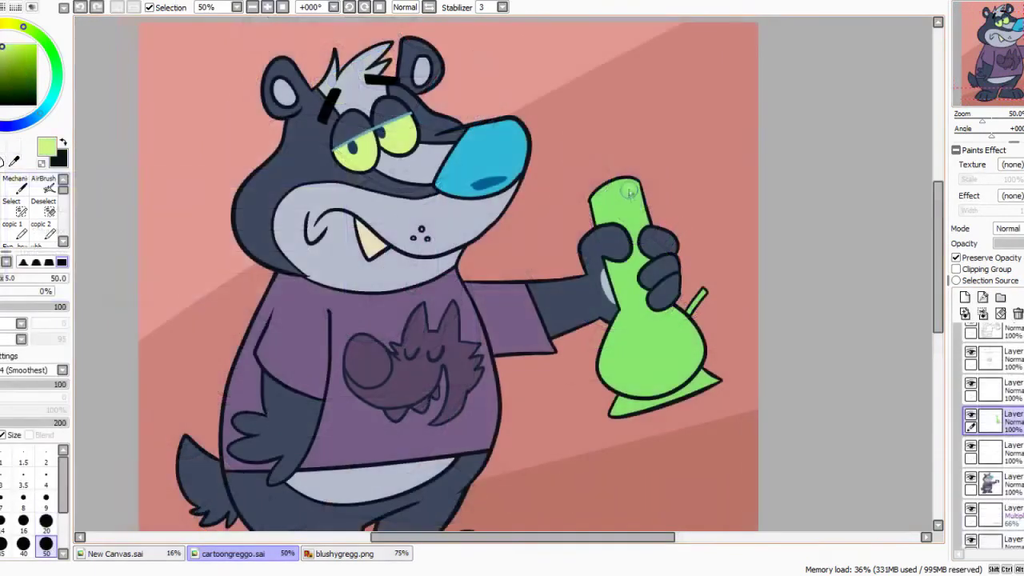
pyautogui.click(96, 8)
pyautogui.click(80, 8)
pyautogui.moveTo(665, 319); pyautogui.dragTo(676, 364)
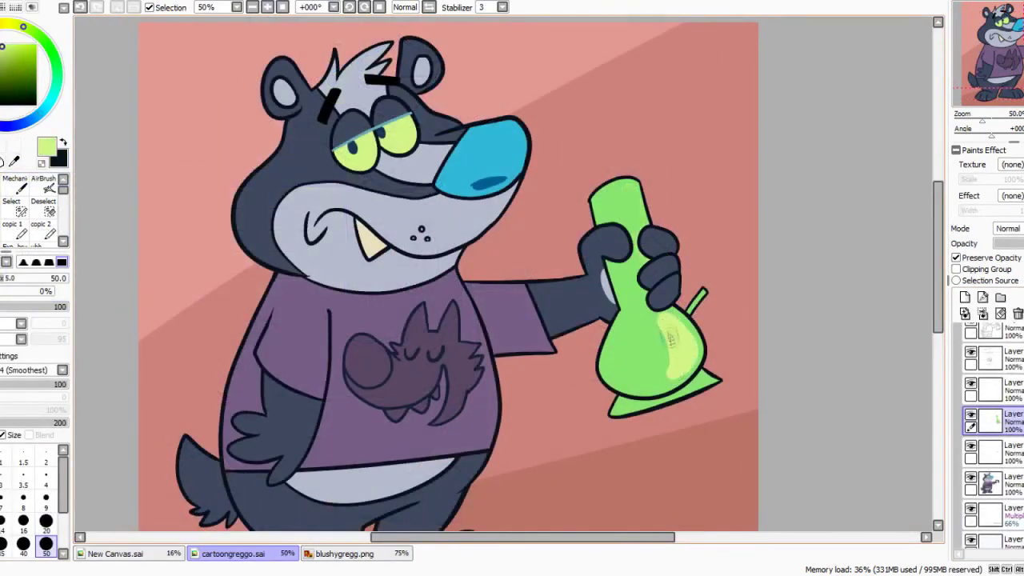
pyautogui.moveTo(629, 185); pyautogui.dragTo(652, 283)
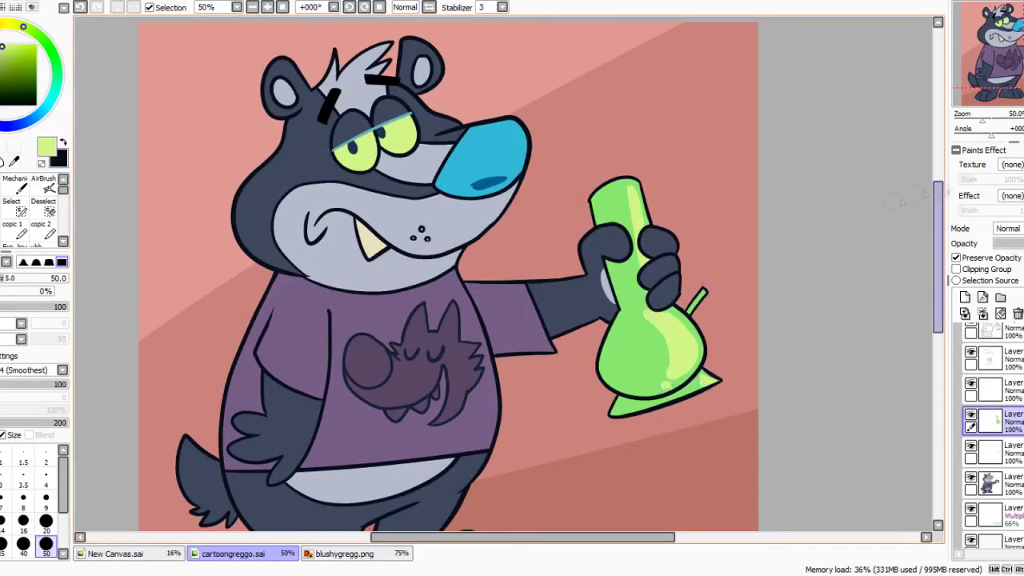
# - Trim the flask highlights into narrower shapes inside the edges using the flask's base green
pyautogui.click(3, 218)
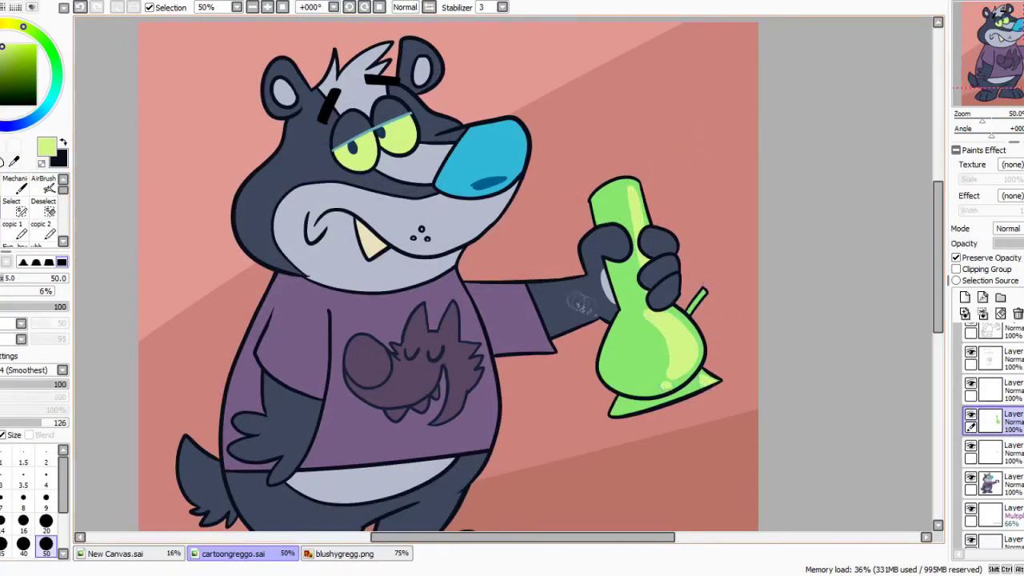
pyautogui.click(80, 7)
pyautogui.click(64, 142)
pyautogui.click(3, 192)
pyautogui.keyDown('alt'); pyautogui.click(632, 330); pyautogui.keyUp('alt')
pyautogui.moveTo(673, 312); pyautogui.dragTo(664, 323)
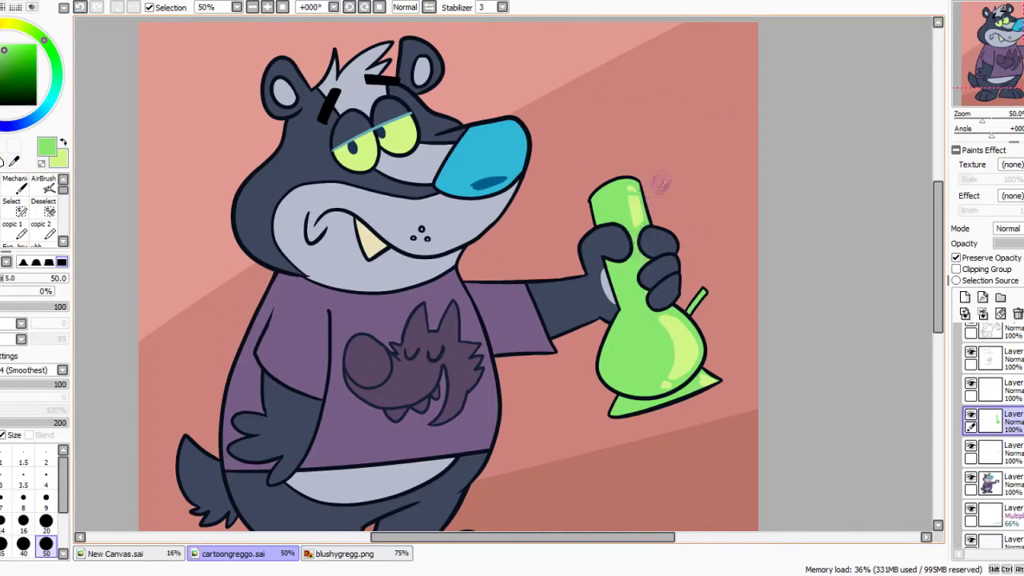
# - Paint darker green shading along the shadow side of the flask's neck, bulb and base
pyautogui.moveTo(512, 320); pyautogui.dragTo(504, 270)
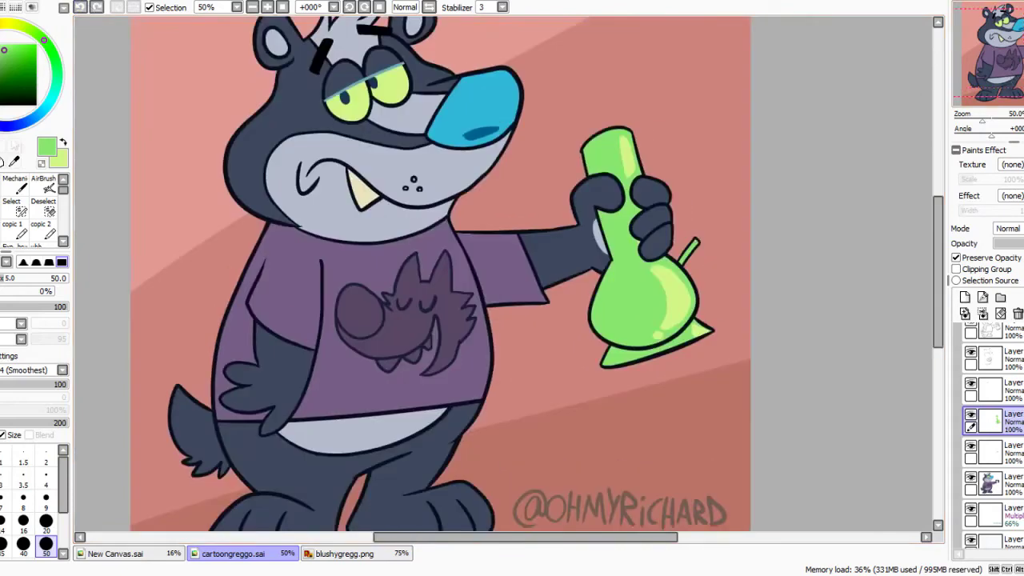
pyautogui.click(14, 161)
pyautogui.click(2, 59)
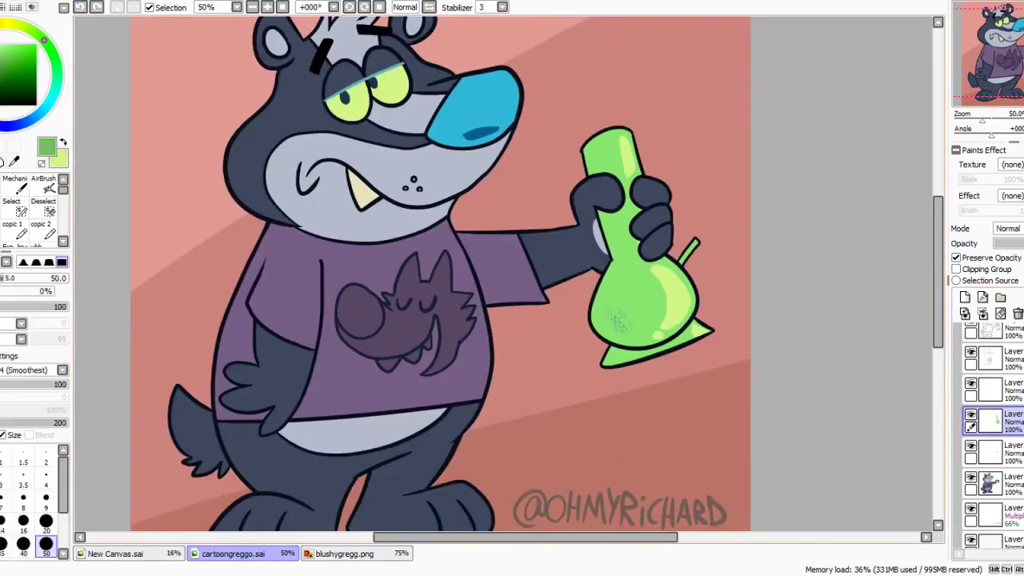
pyautogui.moveTo(602, 326); pyautogui.dragTo(602, 296)
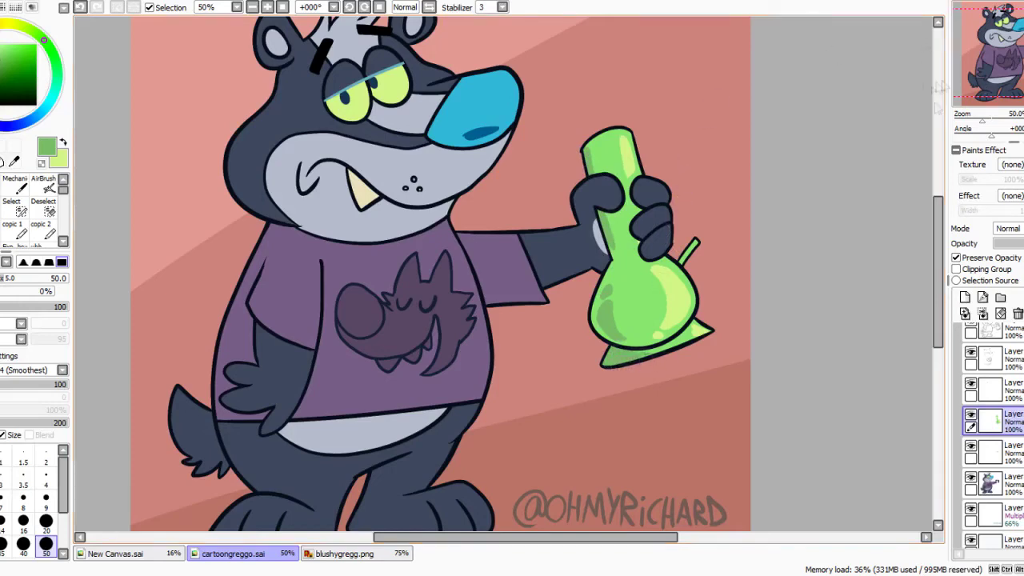
# - Recolour the teal eyelid line and the pupils with the near-black outline colour
pyautogui.click(970, 384)
pyautogui.click(970, 384)
pyautogui.click(970, 353)
pyautogui.click(970, 353)
pyautogui.scroll(2, 976, 389)
pyautogui.click(992, 392)
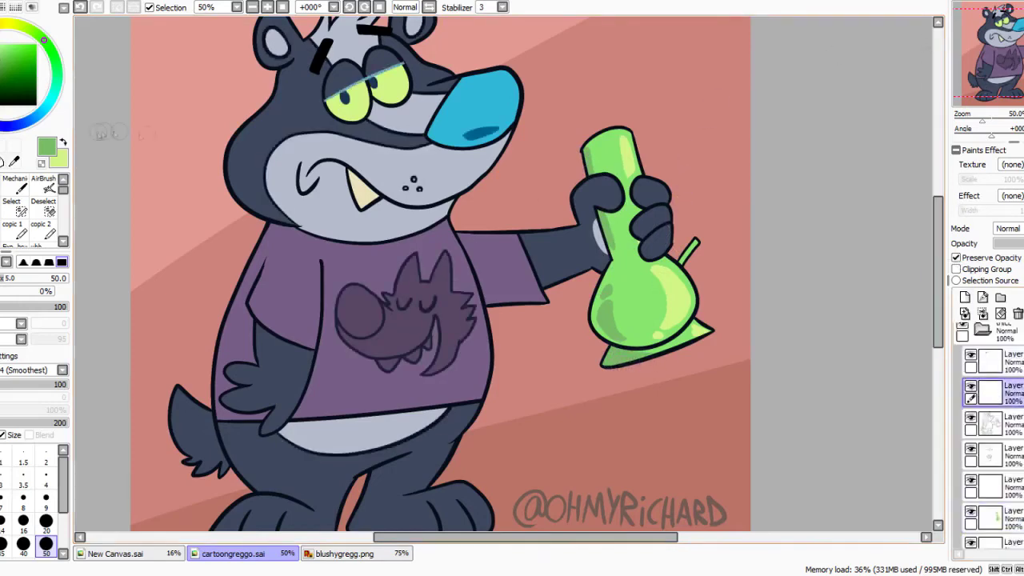
pyautogui.keyDown('alt'); pyautogui.click(275, 101); pyautogui.keyUp('alt')
pyautogui.press('g')
pyautogui.scroll(-3, 988, 432)
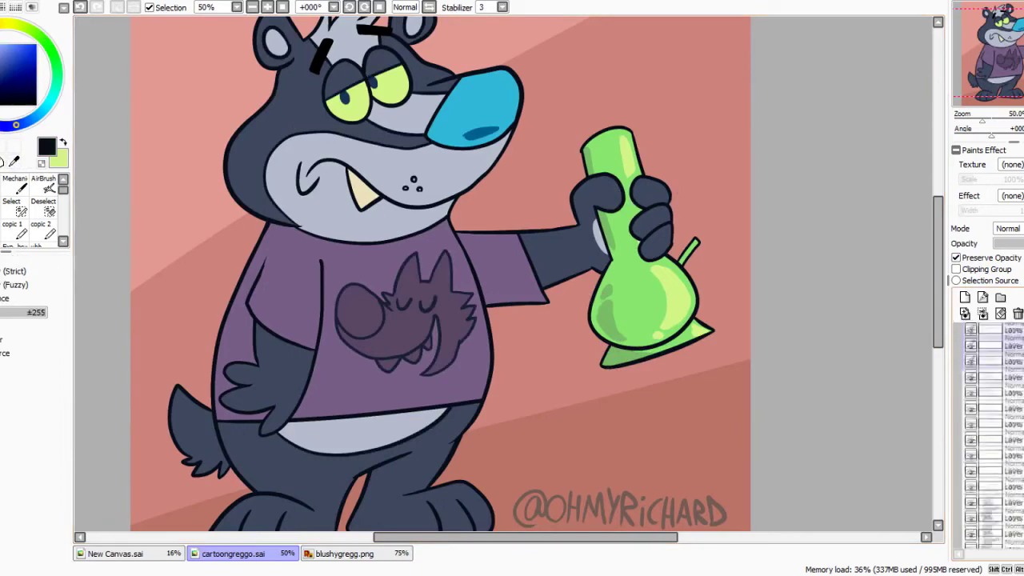
pyautogui.click(968, 382)
pyautogui.click(956, 257)
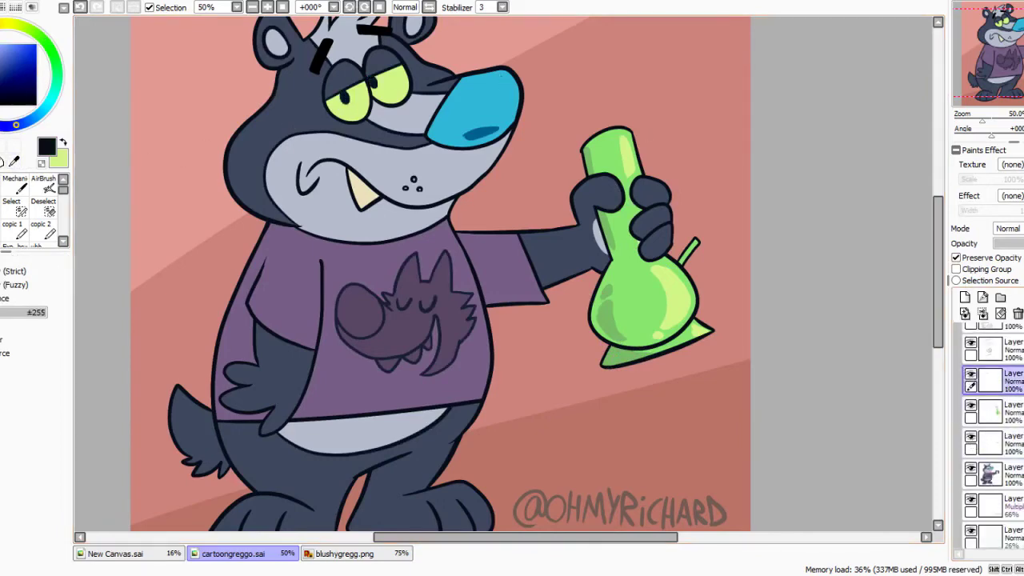
# - Select the whole canvas and draw a pale yellow diagonal band behind the bear on a new layer above the background
pyautogui.scroll(-1, 502, 75)
pyautogui.scroll(-3, 990, 442)
pyautogui.click(992, 426)
pyautogui.press('n')
pyautogui.hotkey('ctrl', 'a')
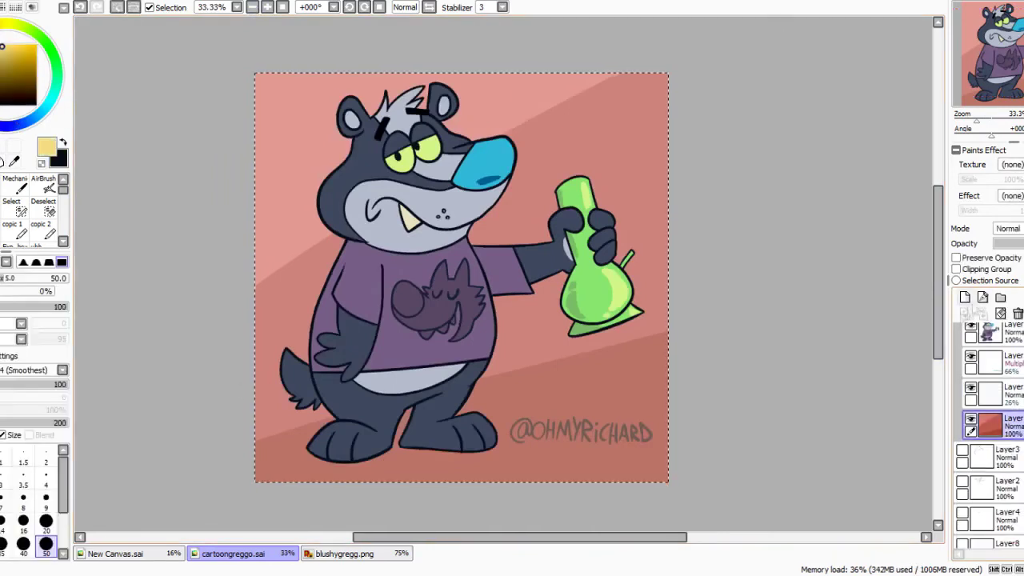
pyautogui.click(965, 297)
pyautogui.moveTo(231, 393); pyautogui.dragTo(685, 184)
# - Hide the 26% overlay layer and sample the background's dark red and the band's pale yellow
pyautogui.click(987, 457)
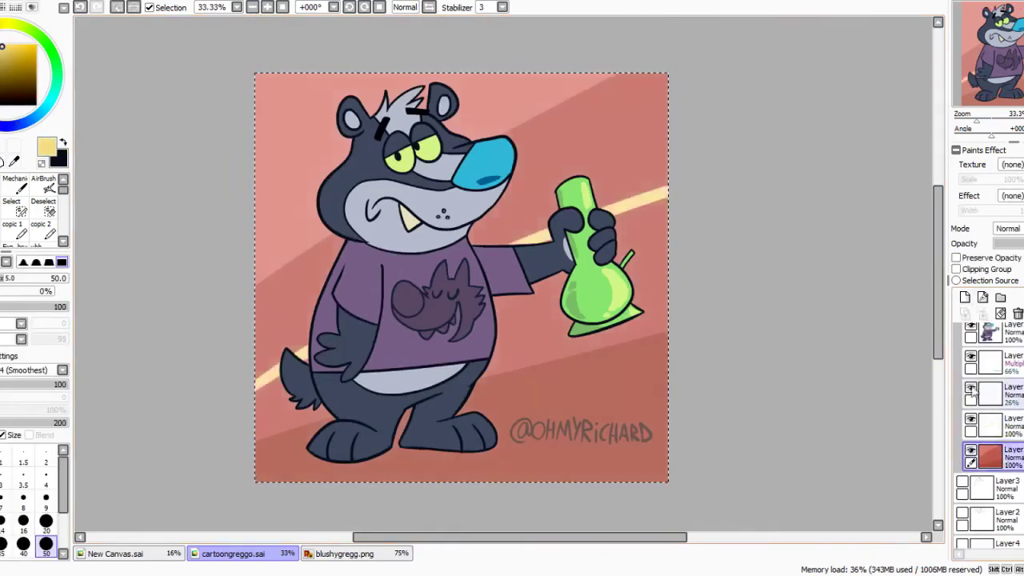
pyautogui.click(971, 387)
pyautogui.rightClick(640, 384)
pyautogui.click(989, 394)
pyautogui.click(971, 387)
pyautogui.press('g')
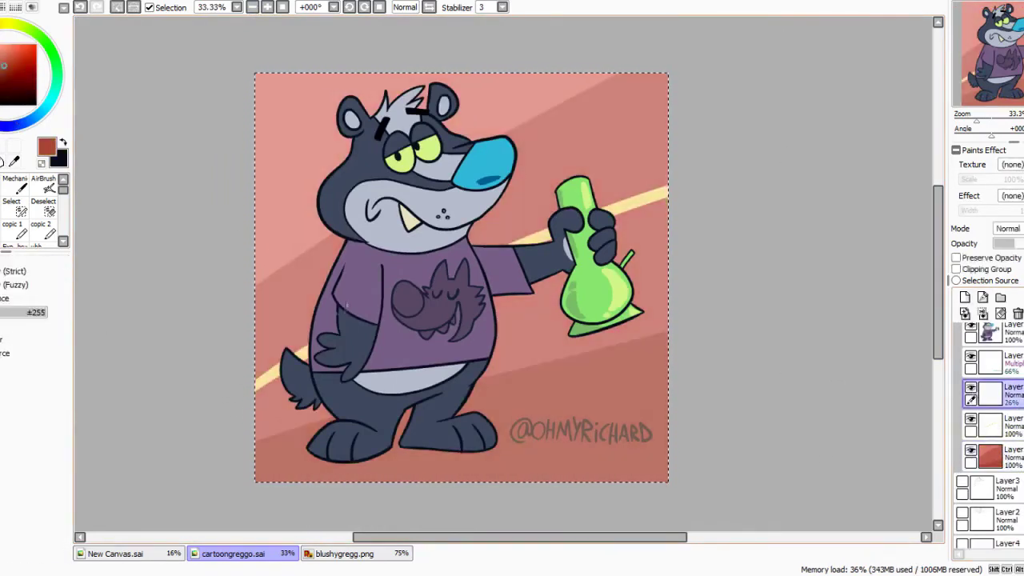
pyautogui.click(971, 387)
pyautogui.press('x')
pyautogui.rightClick(640, 201)
pyautogui.click(992, 425)
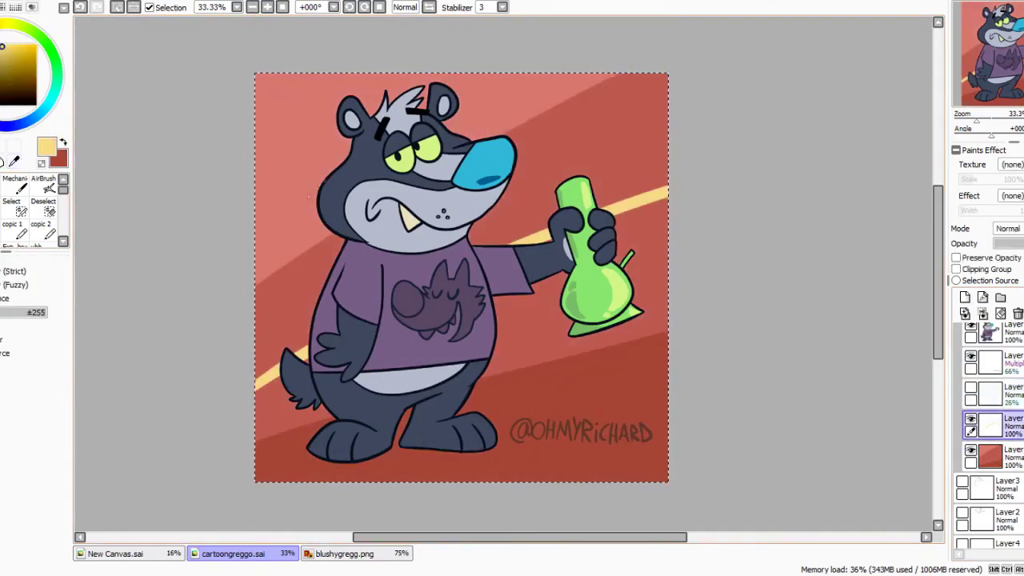
# - Fill the area above the diagonal band with pale yellow and the area below it with dark red
pyautogui.click(308, 197)
pyautogui.click(63, 141)
pyautogui.click(565, 373)
pyautogui.click(80, 7)
pyautogui.press('n')
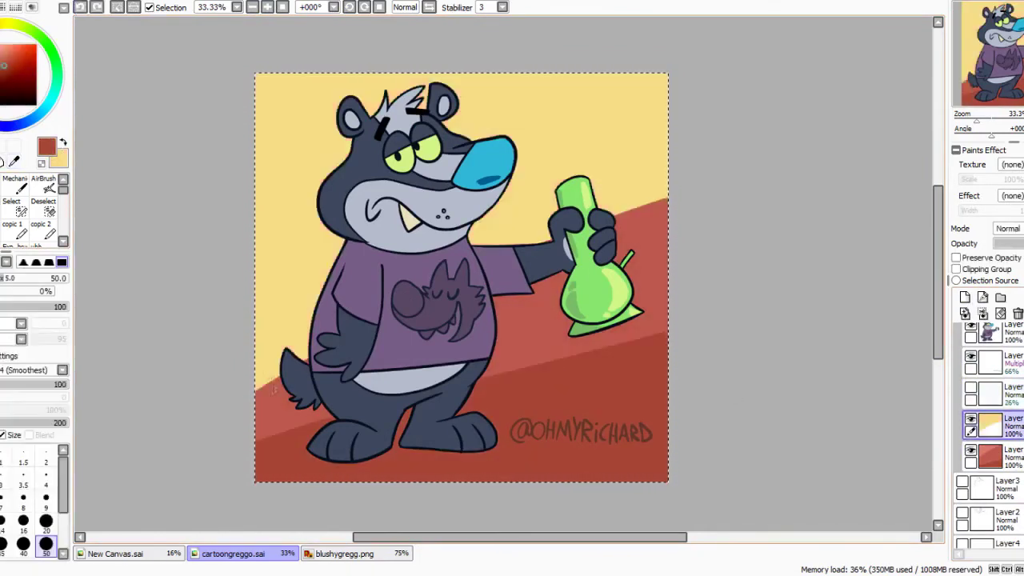
pyautogui.moveTo(552, 238); pyautogui.dragTo(672, 195)
pyautogui.press('g')
pyautogui.click(592, 356)
# - Blend the yellow and red into a soft diagonal gradient and place the striped red layer above it as Multiply at 12% opacity
pyautogui.click(2, 188)
pyautogui.click(46, 532)
pyautogui.moveTo(340, 332); pyautogui.dragTo(673, 187)
pyautogui.click(46, 552)
pyautogui.moveTo(232, 412)
pyautogui.mouseDown()
pyautogui.moveTo(676, 178)
pyautogui.moveTo(688, 144)
pyautogui.mouseUp()
pyautogui.moveTo(684, 204)
pyautogui.mouseDown()
pyautogui.moveTo(232, 480)
pyautogui.moveTo(680, 144)
pyautogui.moveTo(184, 408)
pyautogui.moveTo(552, 48)
pyautogui.moveTo(227, 82)
pyautogui.moveTo(544, 48)
pyautogui.moveTo(188, 474)
pyautogui.moveTo(754, 320)
pyautogui.moveTo(729, 288)
pyautogui.moveTo(200, 464)
pyautogui.moveTo(276, 464)
pyautogui.moveTo(195, 377)
pyautogui.moveTo(234, 297)
pyautogui.mouseUp()
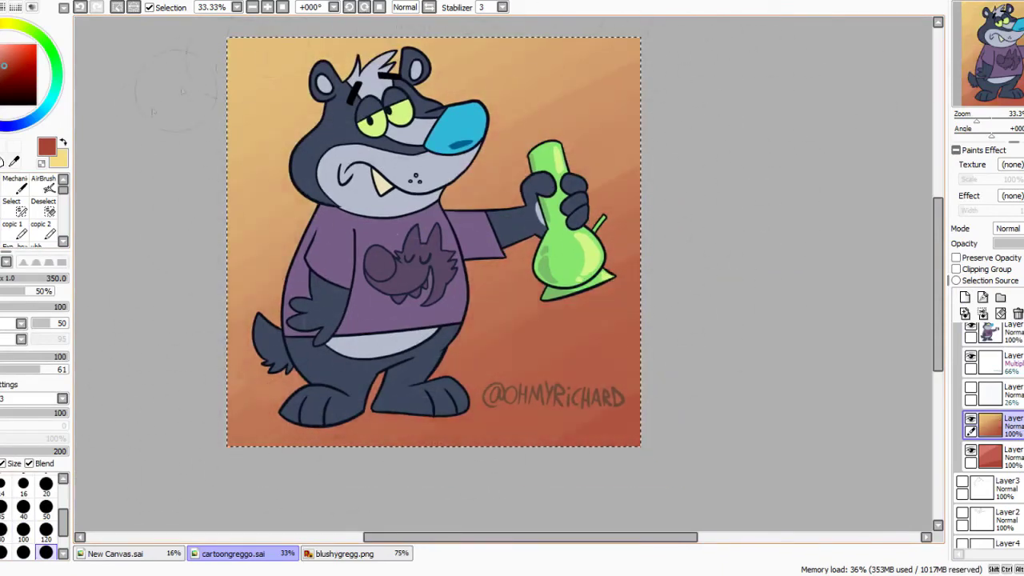
pyautogui.moveTo(1009, 456); pyautogui.dragTo(1009, 414)
# - Outline and fill a light orange floor behind the bear's feet on a new layer, set to Normal mode at 54% opacity
pyautogui.click(964, 298)
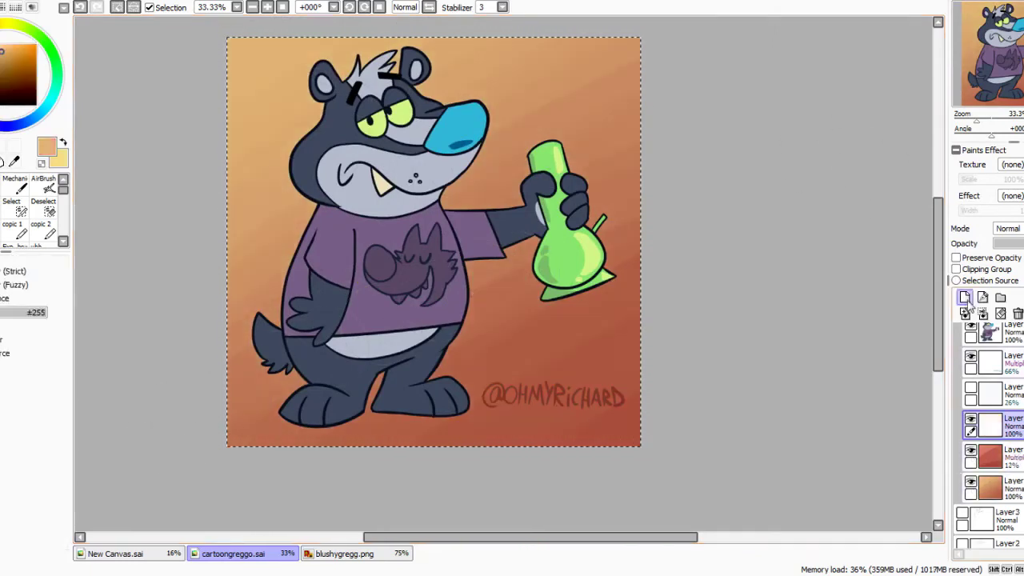
pyautogui.moveTo(229, 406); pyautogui.dragTo(642, 367)
pyautogui.press('g')
pyautogui.click(552, 424)
pyautogui.click(1009, 229)
pyautogui.click(1008, 262)
pyautogui.moveTo(1009, 244); pyautogui.dragTo(1023, 244)
pyautogui.click(1009, 229)
pyautogui.click(1009, 240)
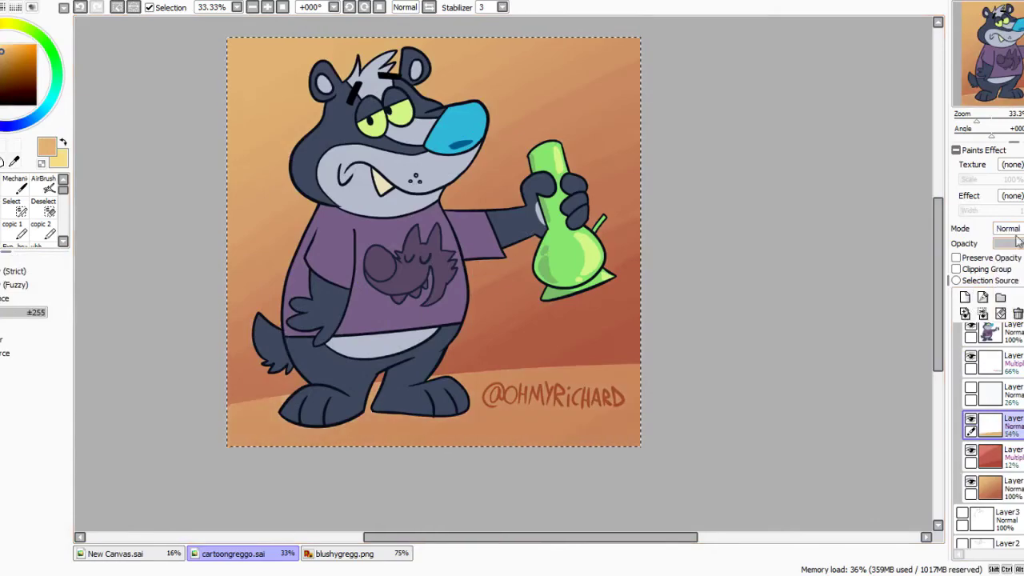
# - Preserve the floor layer's opacity and recolour the floor pale yellow
pyautogui.click(956, 257)
pyautogui.press('x')
pyautogui.click(560, 416)
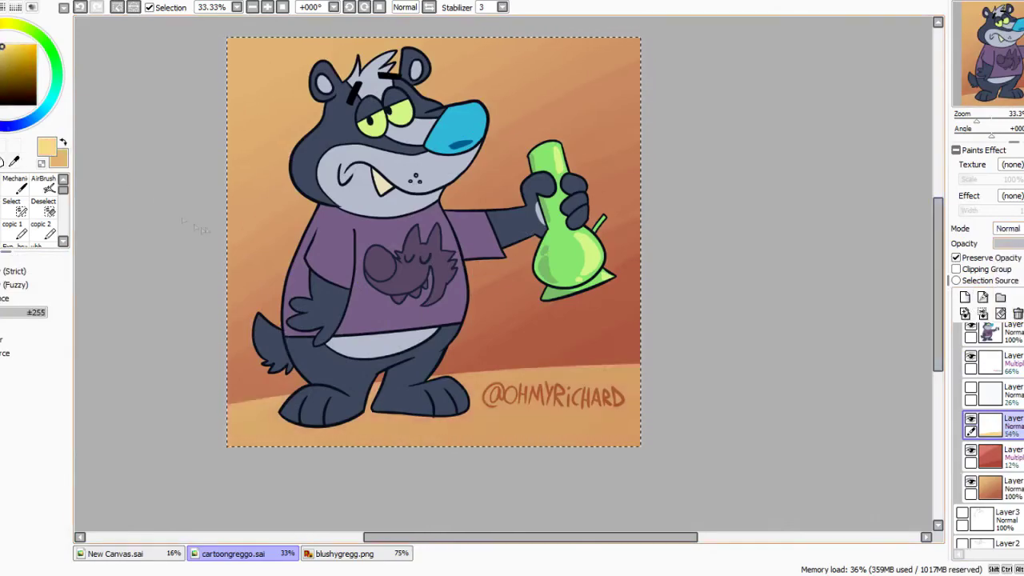
pyautogui.scroll(3, 503, 273)
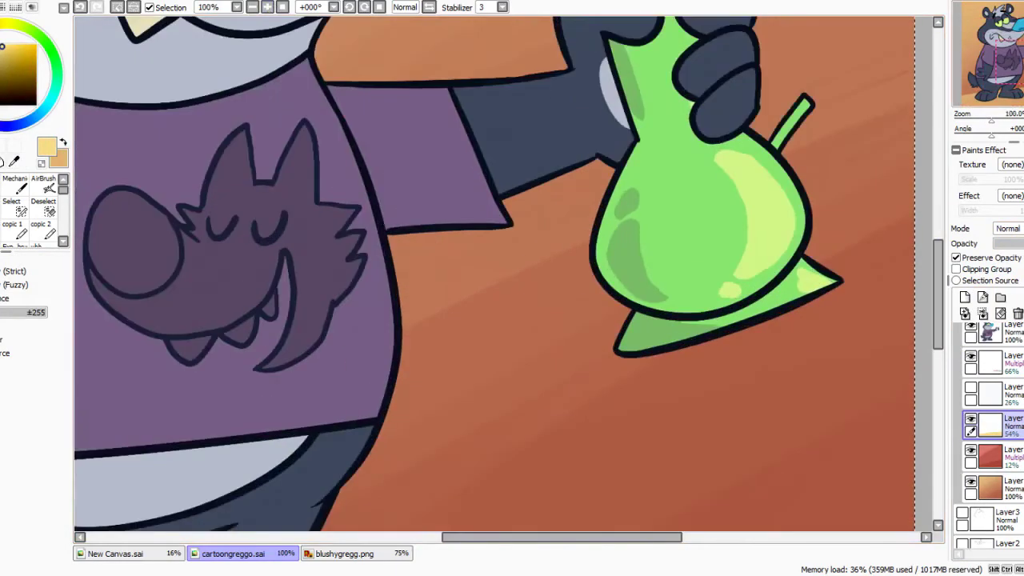
# - Erase the bear's old pupils on their layer and redraw both as small dark ovals under the eyelids
pyautogui.moveTo(384, 128); pyautogui.dragTo(642, 444)
pyautogui.click(14, 161)
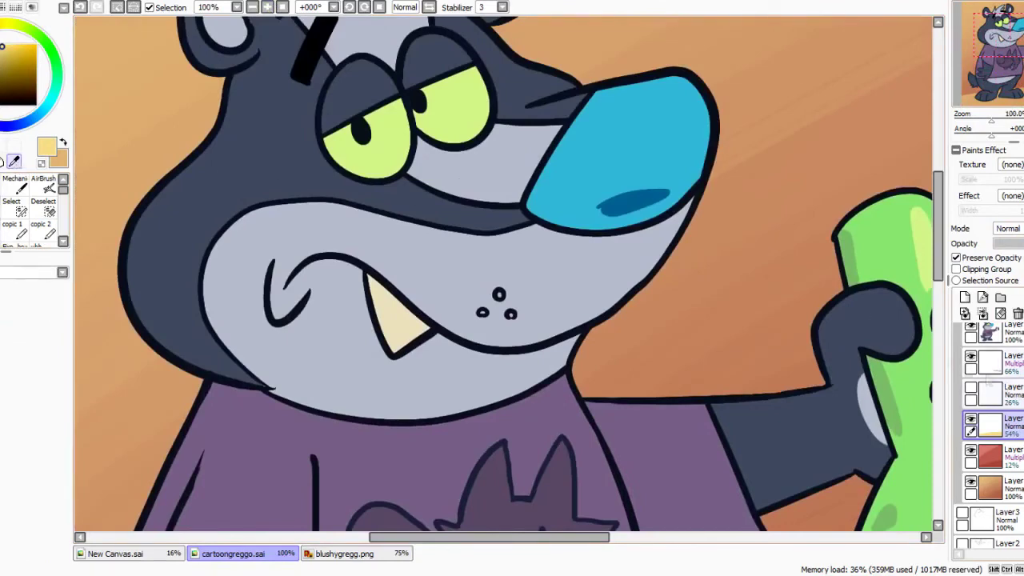
pyautogui.scroll(3, 992, 397)
pyautogui.scroll(2, 979, 396)
pyautogui.click(991, 402)
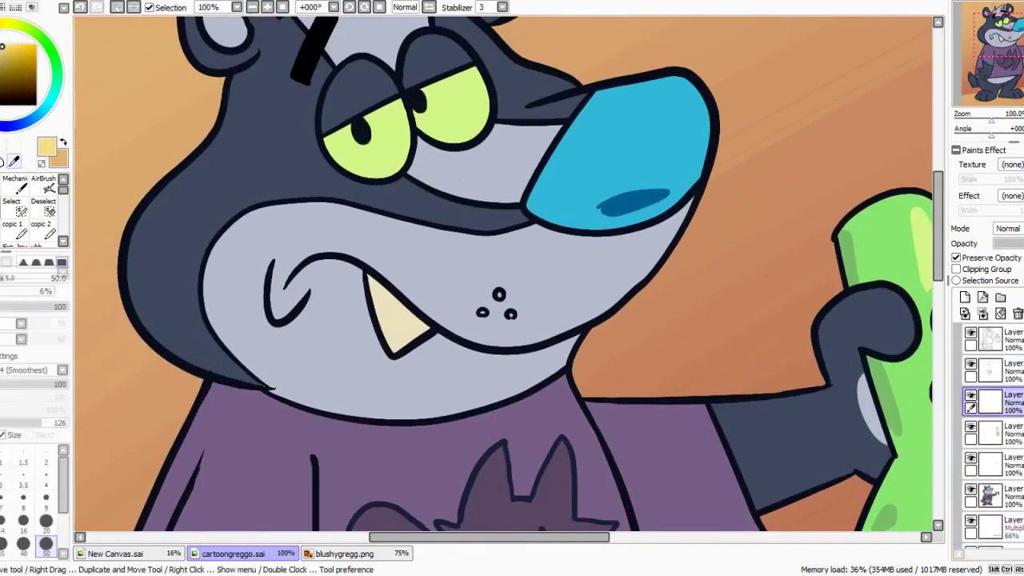
pyautogui.click(2, 188)
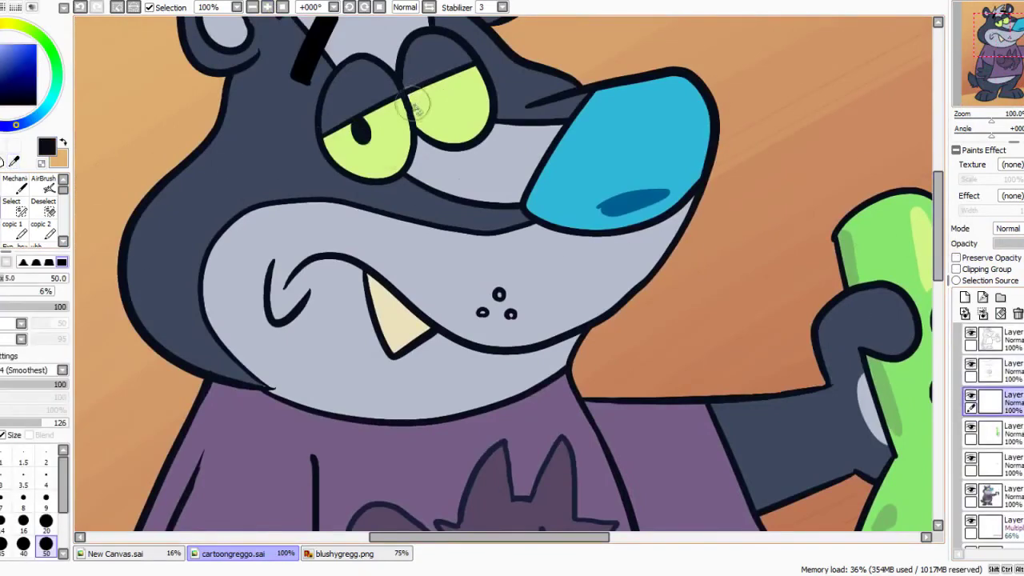
pyautogui.press('e')
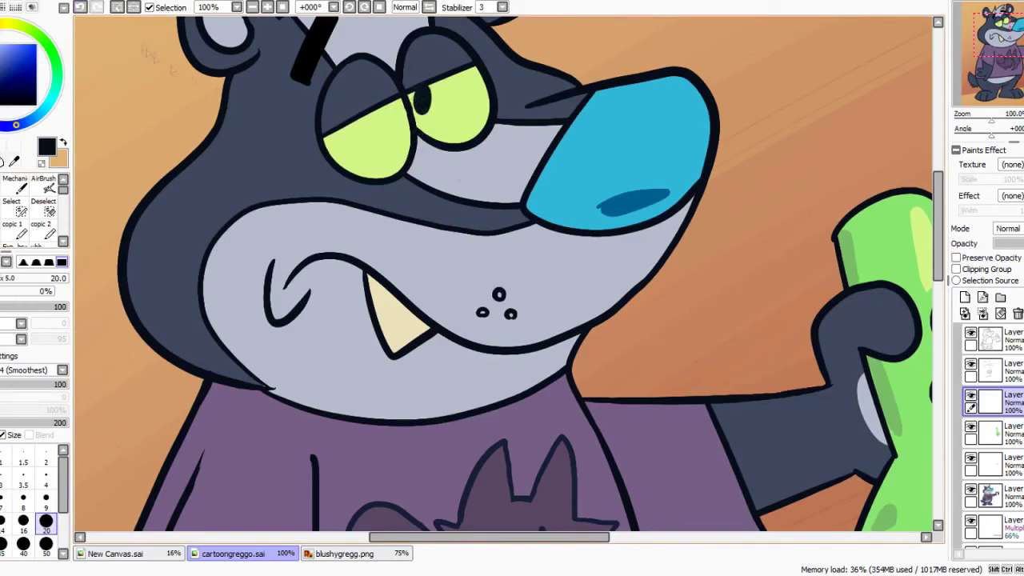
pyautogui.moveTo(356, 127)
pyautogui.mouseDown()
pyautogui.moveTo(363, 132)
pyautogui.moveTo(342, 116)
pyautogui.mouseUp()
pyautogui.press('e')
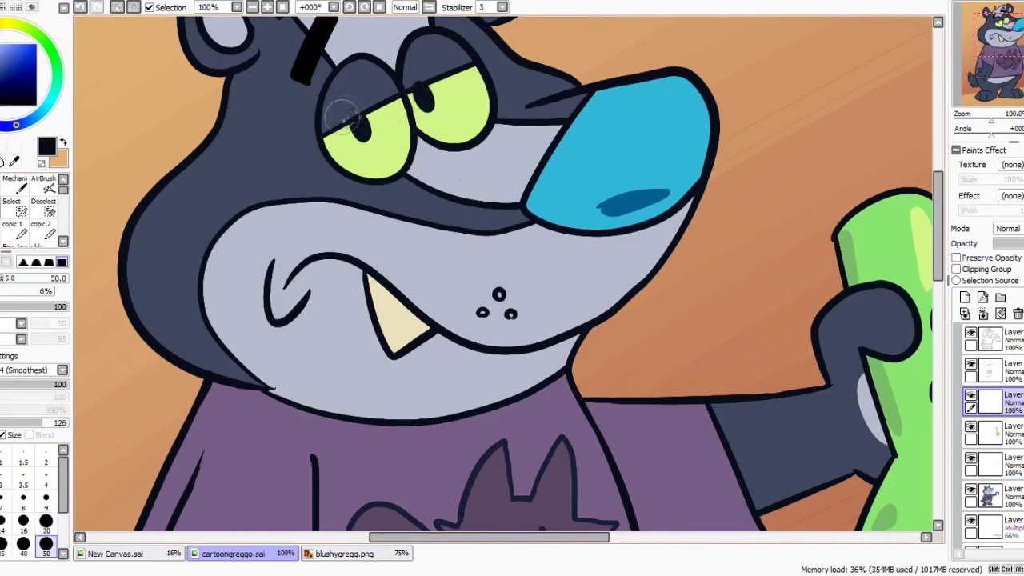
# - Select the bear's whole purple shirt, including both sleeves and the wolf emblem area, on the character's colour layer
pyautogui.click(252, 8)
pyautogui.click(253, 7)
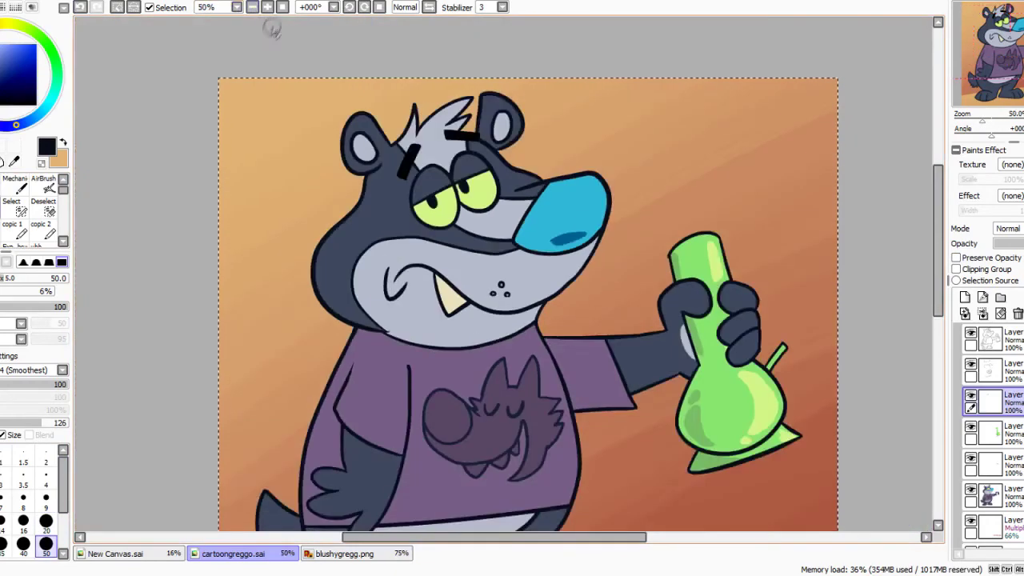
pyautogui.moveTo(512, 360); pyautogui.dragTo(437, 185)
pyautogui.click(253, 7)
pyautogui.moveTo(512, 240); pyautogui.dragTo(517, 312)
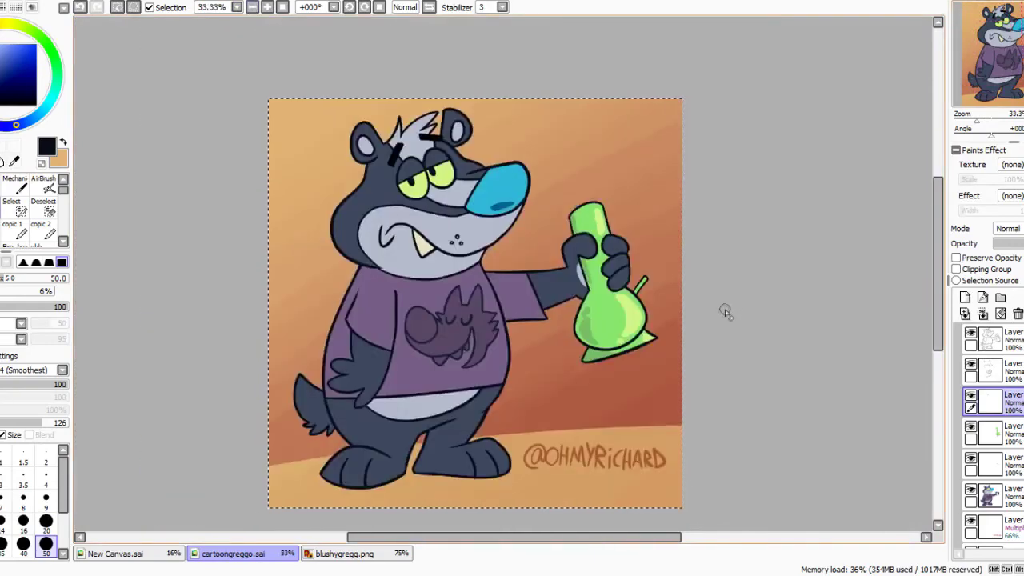
pyautogui.click(992, 496)
pyautogui.moveTo(392, 321); pyautogui.dragTo(321, 311)
pyautogui.press('w')
pyautogui.hotkey('ctrl', 'd')
pyautogui.click(321, 310)
pyautogui.click(131, 10)
pyautogui.click(117, 8)
pyautogui.click(312, 296)
pyautogui.moveTo(8, 313); pyautogui.dragTo(2, 313)
pyautogui.click(117, 8)
pyautogui.click(308, 292)
pyautogui.click(19, 188)
# - Try recolouring the selected shirt with Hue and Saturation at hue +25, saturation -7 and luminescence +13, and undo it
pyautogui.click(188, 1)
pyautogui.click(228, 7)
pyautogui.moveTo(216, 179); pyautogui.dragTo(716, 27)
pyautogui.moveTo(692, 59); pyautogui.dragTo(699, 62)
pyautogui.moveTo(691, 102)
pyautogui.mouseDown()
pyautogui.moveTo(699, 105)
pyautogui.moveTo(700, 84)
pyautogui.mouseUp()
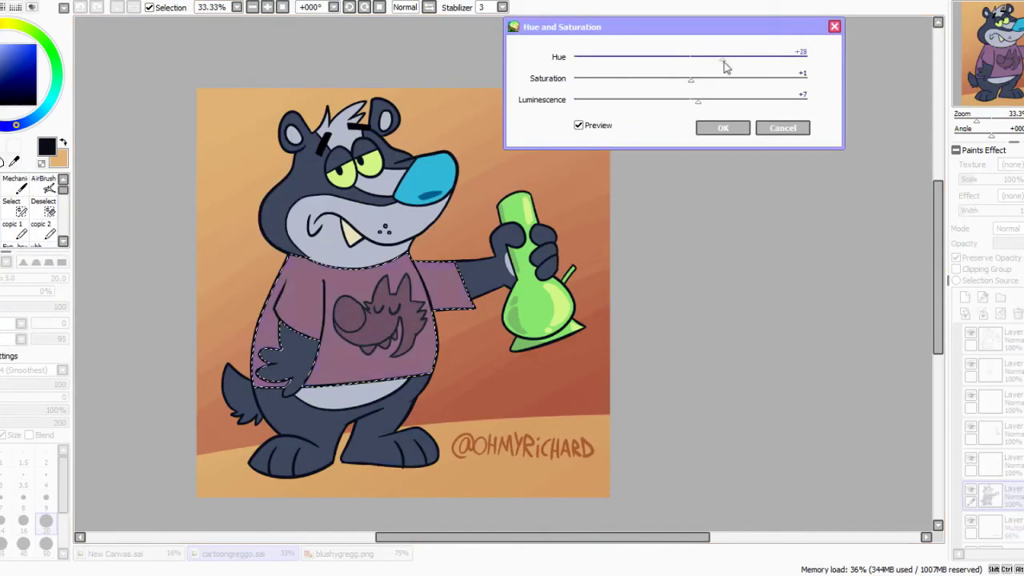
pyautogui.moveTo(700, 106); pyautogui.dragTo(705, 104)
pyautogui.moveTo(704, 61); pyautogui.dragTo(700, 64)
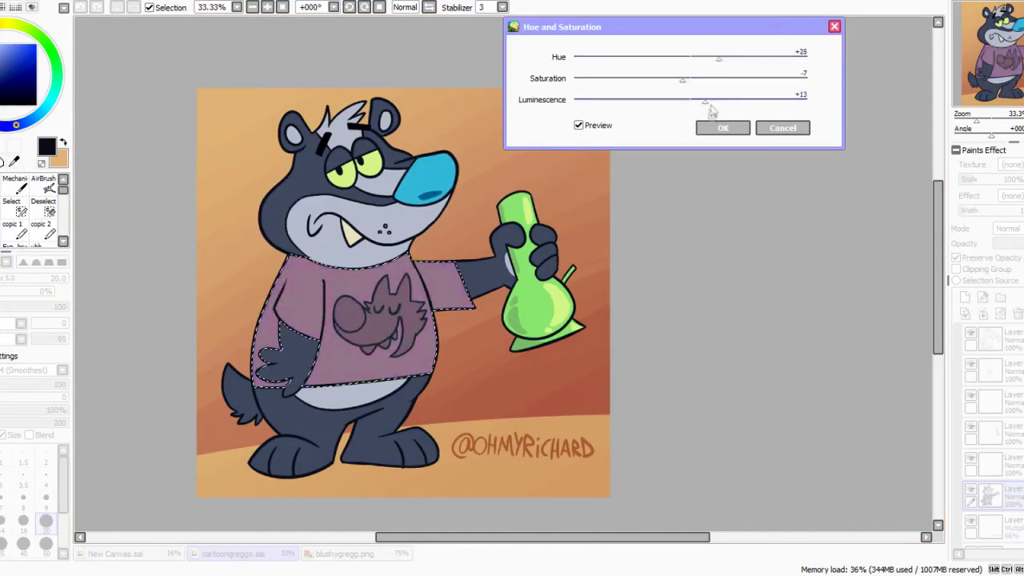
pyautogui.click(720, 128)
pyautogui.hotkey('ctrl', 'd')
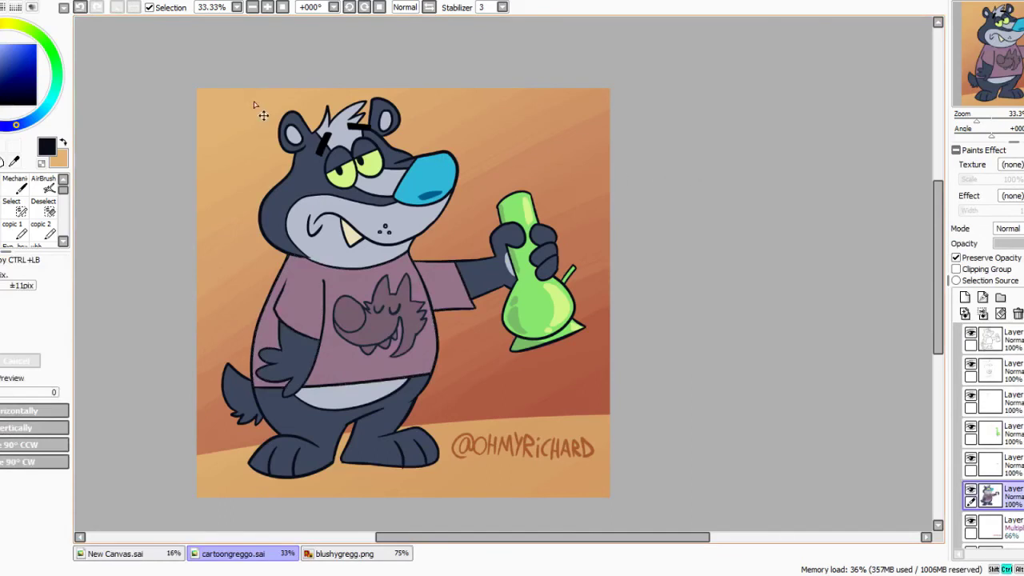
pyautogui.hotkey('ctrl', 'z')
pyautogui.hotkey('ctrl', 'z')
# - Fill the shirt area with bright orange-red on a new layer and lower that layer's opacity to 31%
pyautogui.click(964, 297)
pyautogui.press('g')
pyautogui.click(2, 25)
pyautogui.click(36, 45)
pyautogui.click(308, 312)
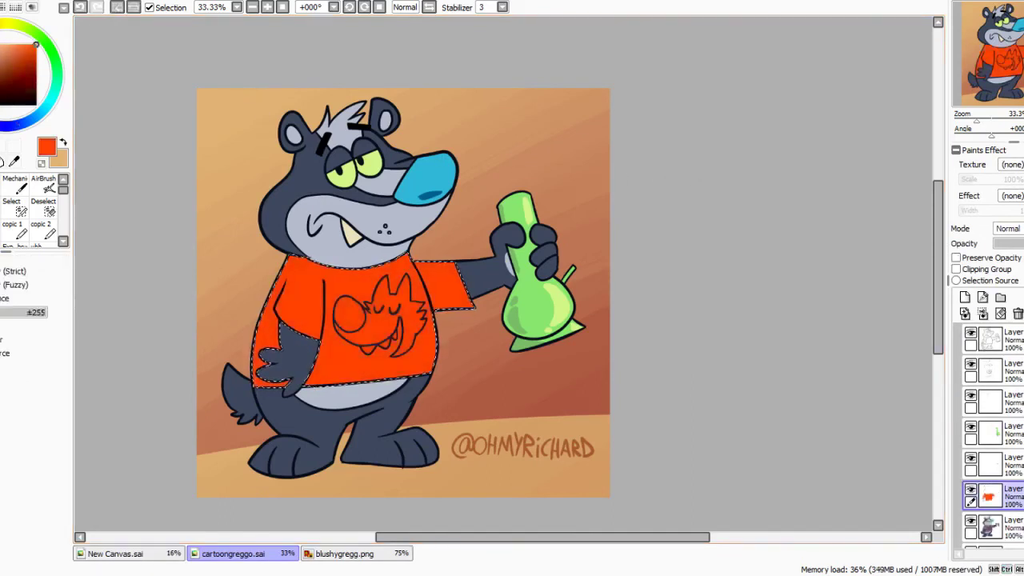
pyautogui.click(1020, 243)
# - Shift the shirt overlay's hue to about +81 for a teal shirt and clear the selection
pyautogui.click(184, 1)
pyautogui.click(232, 6)
pyautogui.moveTo(693, 64); pyautogui.dragTo(788, 64)
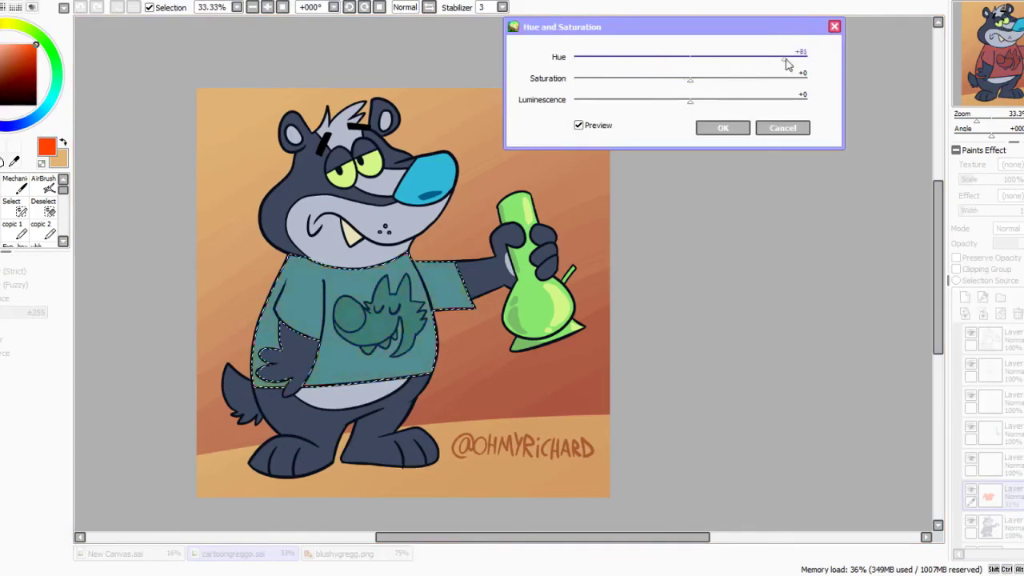
pyautogui.click(723, 128)
pyautogui.hotkey('ctrl', 'd')
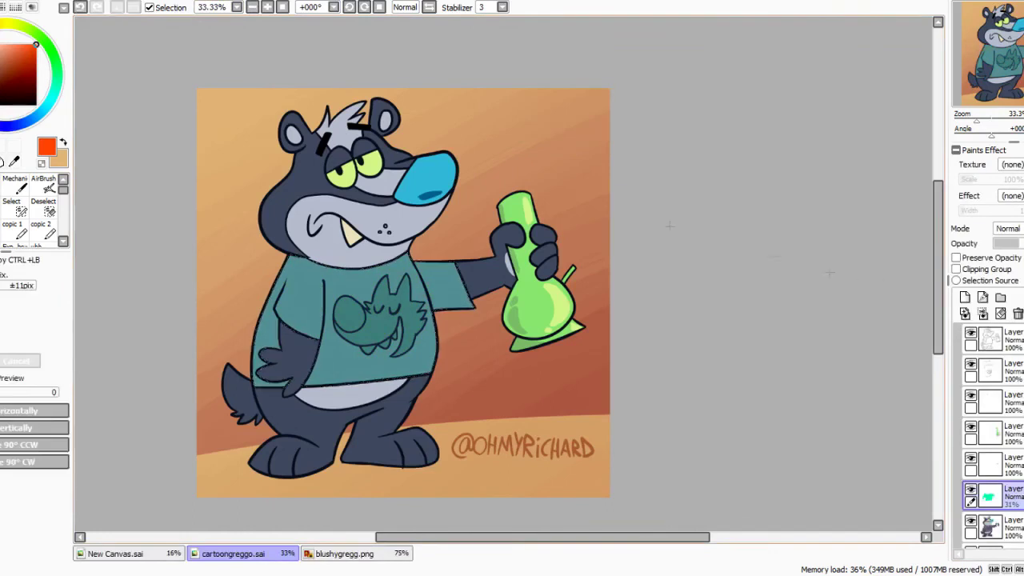
# - Hide the striped Multiply layer and adjust the gradient background layer to hue -22 and saturation +94
pyautogui.click(970, 484)
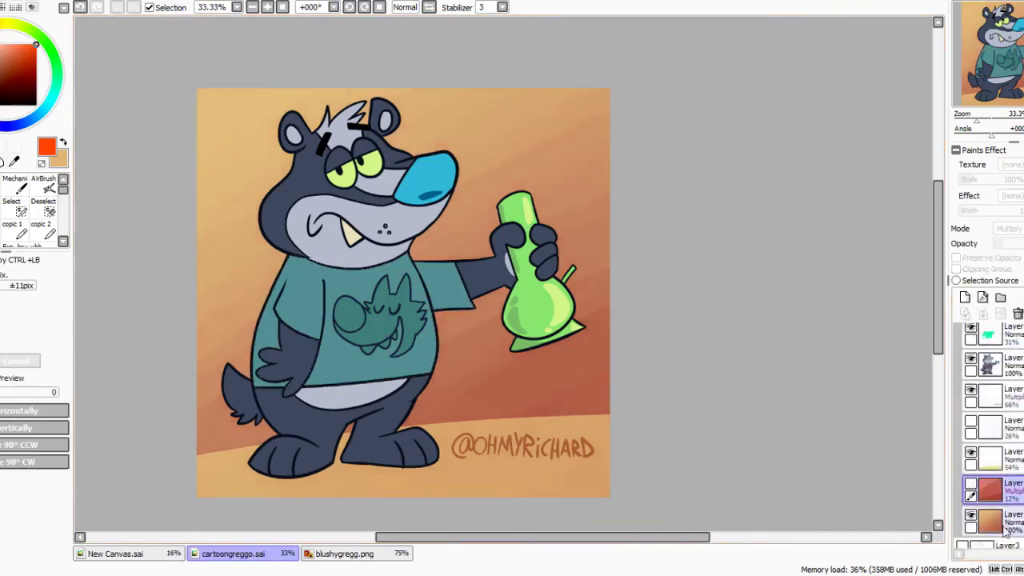
pyautogui.click(1003, 525)
pyautogui.click(164, 1)
pyautogui.moveTo(192, 1)
pyautogui.click(228, 6)
pyautogui.moveTo(690, 61); pyautogui.dragTo(564, 80)
pyautogui.moveTo(689, 78); pyautogui.dragTo(800, 76)
pyautogui.moveTo(576, 62); pyautogui.dragTo(666, 73)
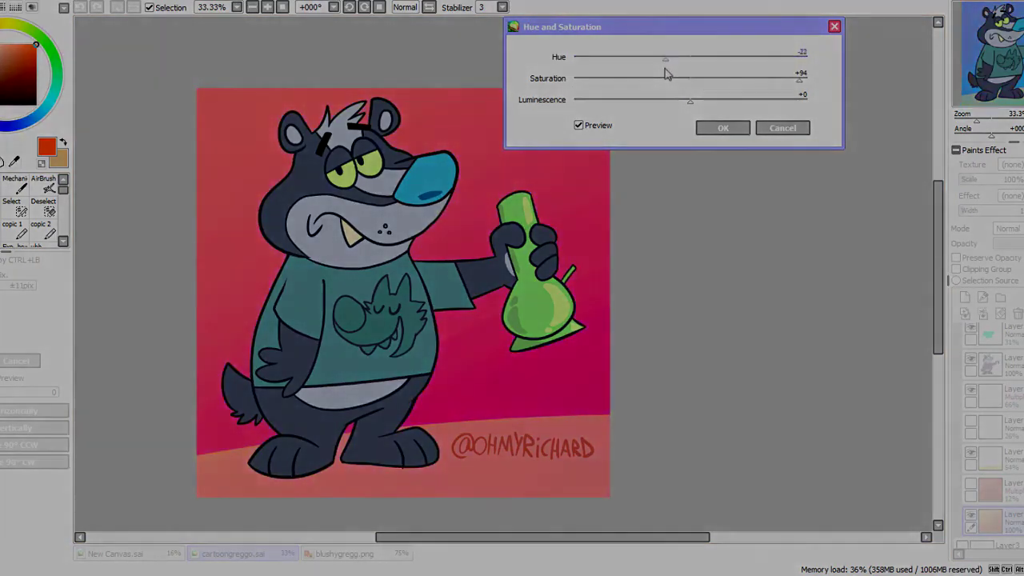